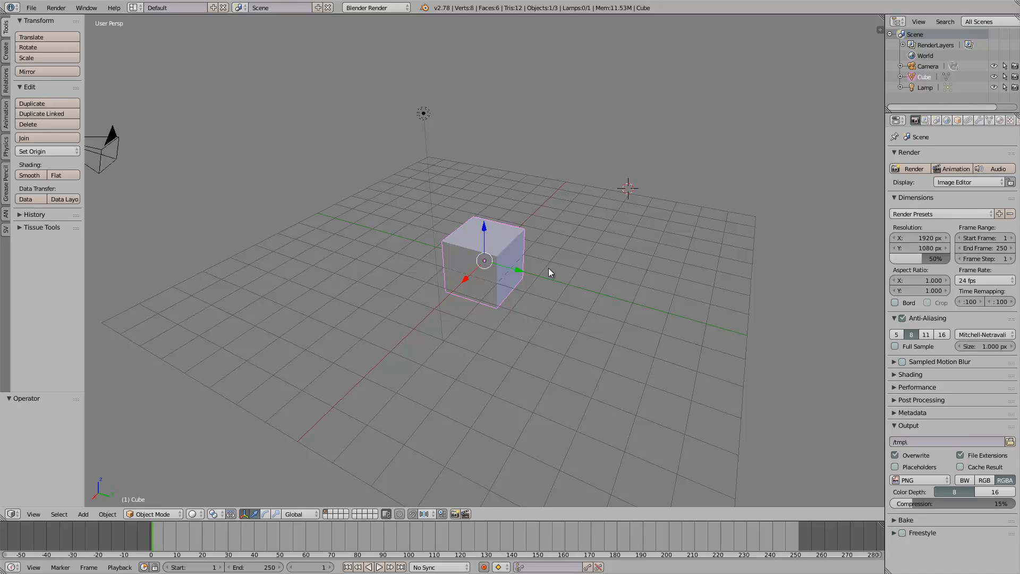
# Delete all objects in the default scene, including the cube, camera and lamp.
pyautogui.moveTo(547, 268); pyautogui.dragTo(221, 75, button='middle')
pyautogui.press('a')
pyautogui.press('a')
pyautogui.press('x')
pyautogui.click(482, 214)
# Switch the screen layout to Compositing and merge the image editor area into the 3D viewport.
pyautogui.click(136, 8)
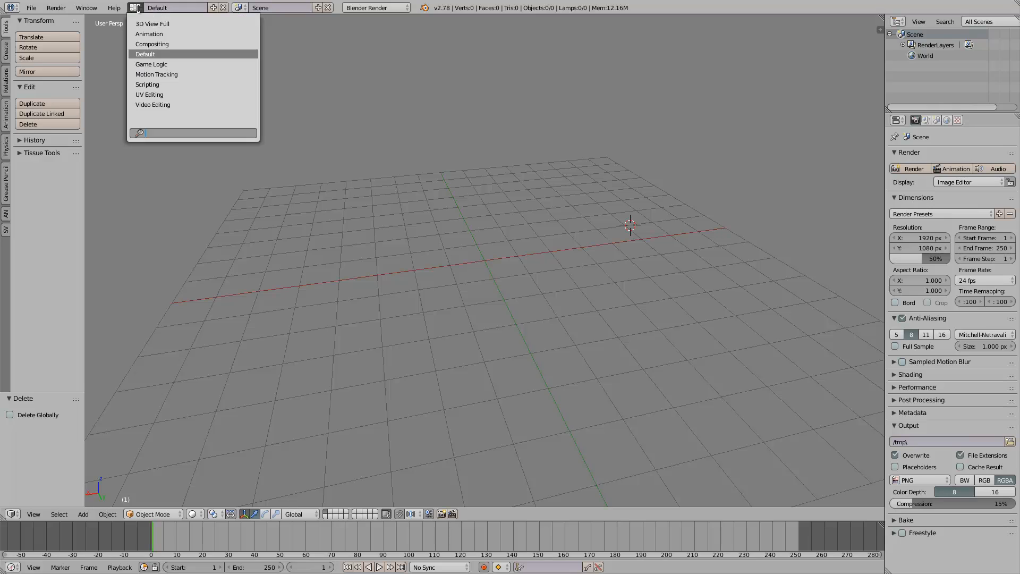
pyautogui.click(154, 44)
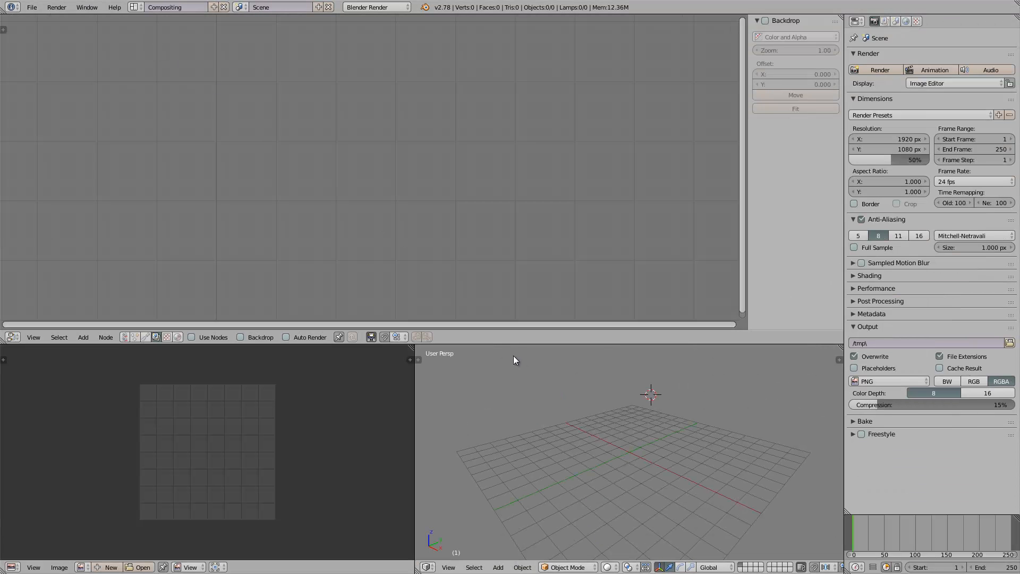
pyautogui.moveTo(513, 356); pyautogui.dragTo(585, 409, button='middle')
pyautogui.moveTo(412, 345); pyautogui.dragTo(298, 393)
# Create a new Sverchok node tree in the node editor and add a Box node.
pyautogui.click(123, 337)
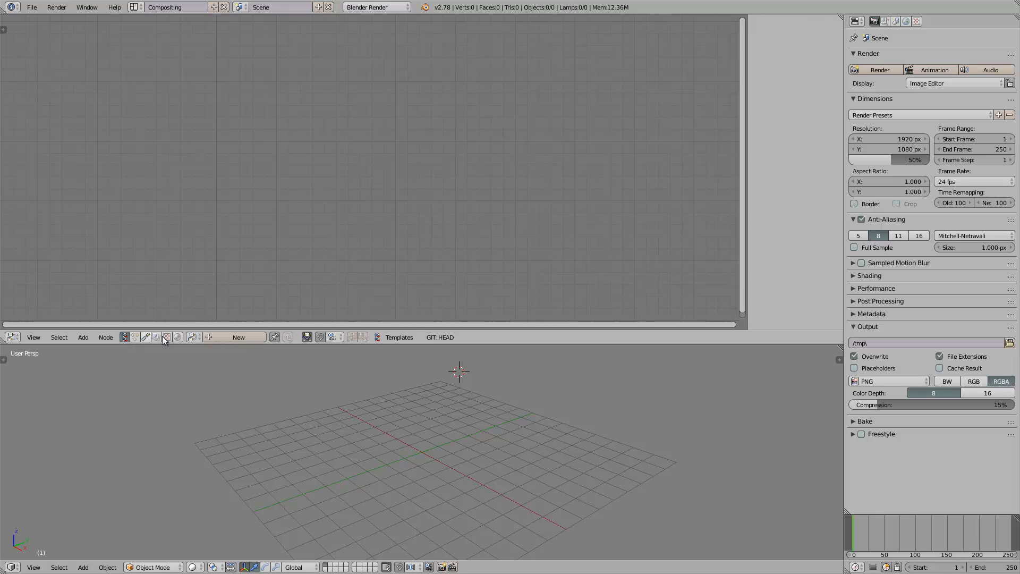
pyautogui.click(227, 337)
pyautogui.hotkey('alt', 'space')
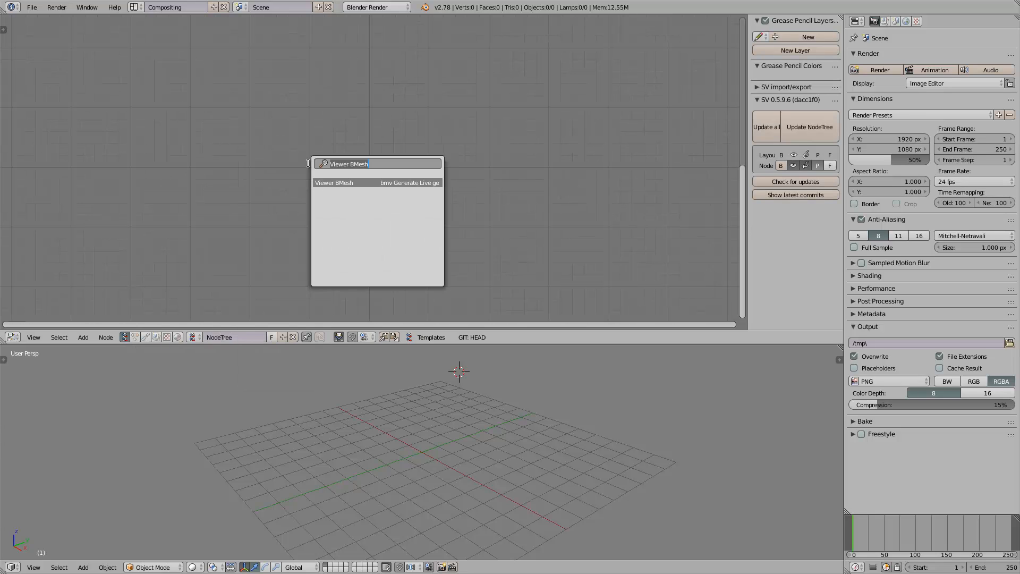
pyautogui.write('box')
pyautogui.press('Return')
pyautogui.click(281, 164)
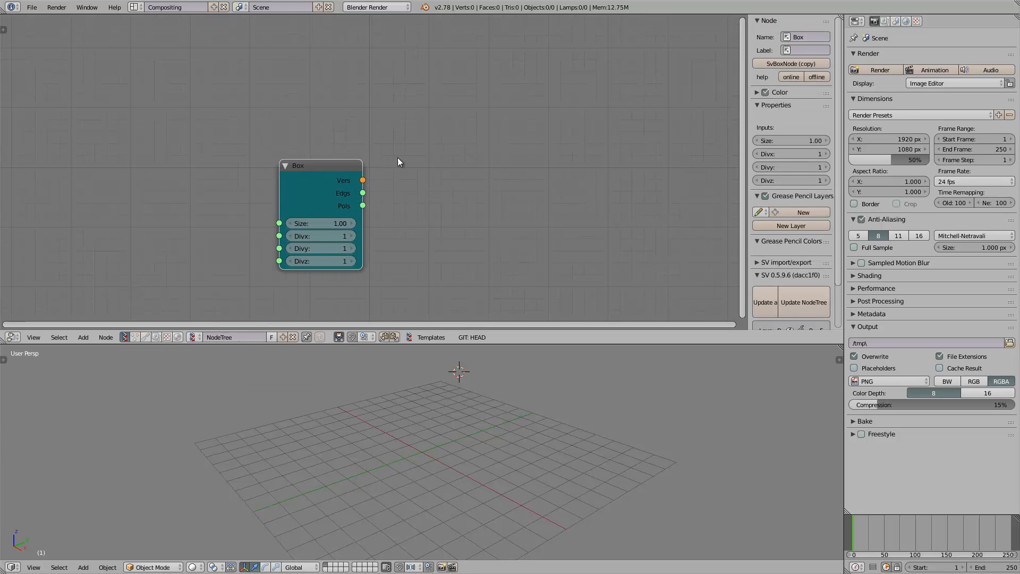
# Add a Viewer BMesh node and connect the Box node's Vers to vertices and Pols to faces.
pyautogui.hotkey('shift', 'a')
pyautogui.click(422, 155)
pyautogui.write('bmes')
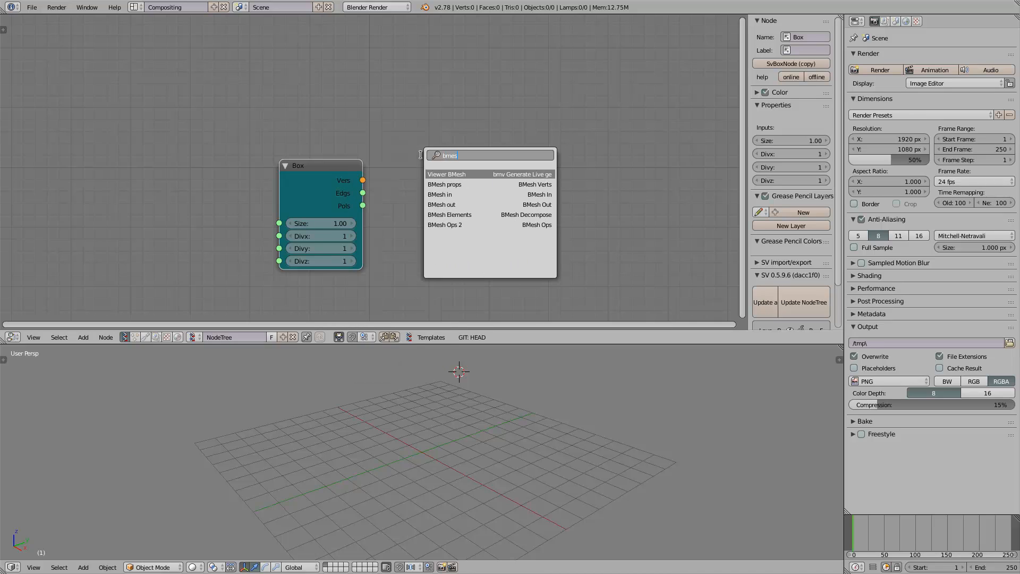
pyautogui.press('Return')
pyautogui.click(432, 159)
pyautogui.moveTo(363, 180); pyautogui.dragTo(434, 256)
pyautogui.moveTo(362, 205); pyautogui.dragTo(434, 281)
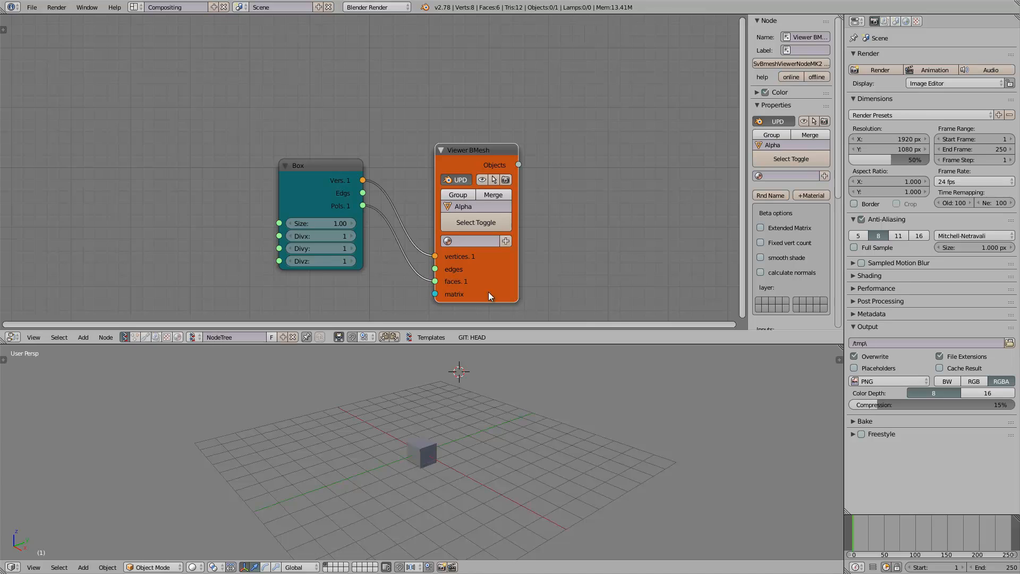
# Display the generated box in wireframe shading in the 3D viewport.
pyautogui.scroll(5, 453, 457)
pyautogui.moveTo(454, 458)
pyautogui.mouseDown(button='middle')
pyautogui.moveTo(469, 413)
pyautogui.moveTo(495, 422)
pyautogui.mouseUp(button='middle')
pyautogui.press('z')
pyautogui.press('z')
pyautogui.press('z')
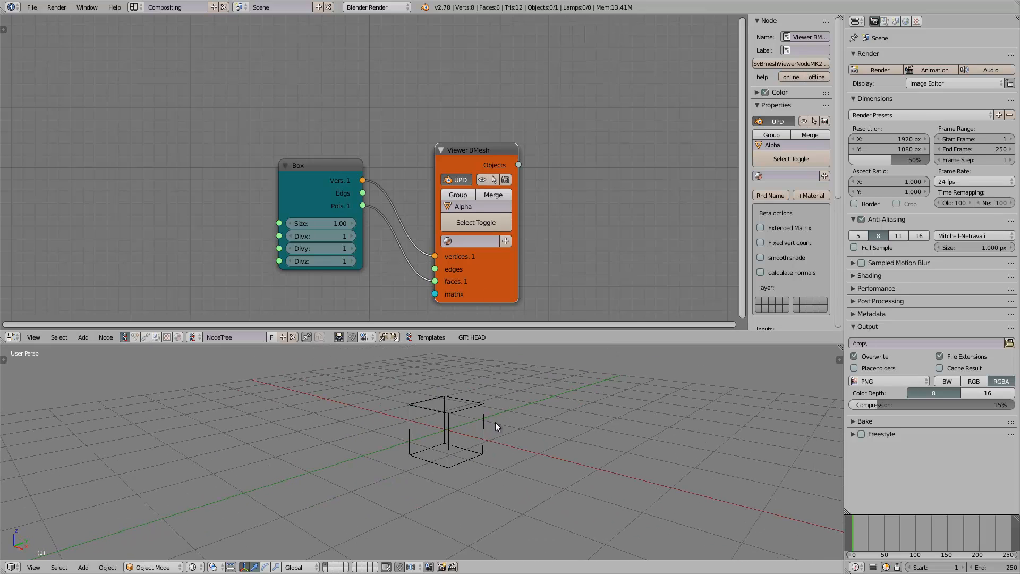
# Set the Box node's X, Y and Z divisions to 10 and its size to 5.
pyautogui.moveTo(340, 235); pyautogui.dragTo(342, 260)
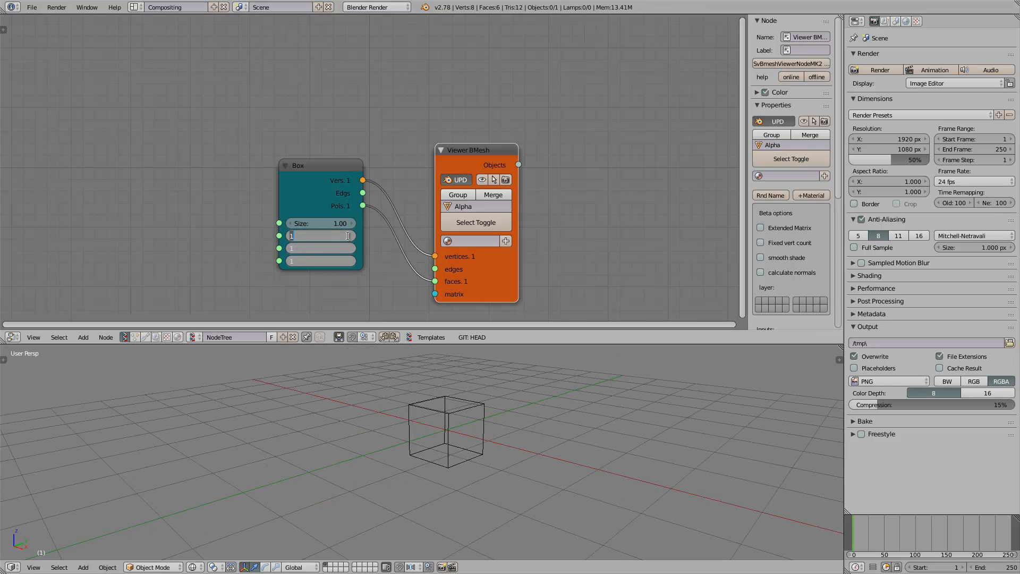
pyautogui.write('10')
pyautogui.press('Return')
pyautogui.moveTo(351, 382); pyautogui.dragTo(483, 393, button='middle')
pyautogui.click(324, 223)
pyautogui.write('5')
pyautogui.press('Return')
pyautogui.scroll(-4, 444, 407)
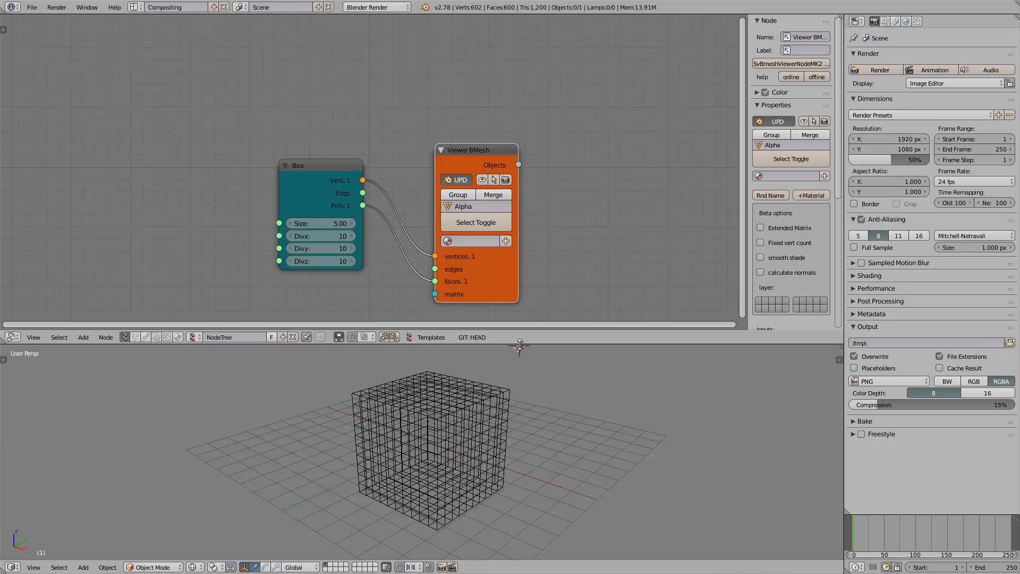
# Enlarge the 3D viewport with solid shading and put the generated cube into Weight Paint mode.
pyautogui.moveTo(520, 345); pyautogui.dragTo(519, 249)
pyautogui.press('z')
pyautogui.rightClick(502, 376)
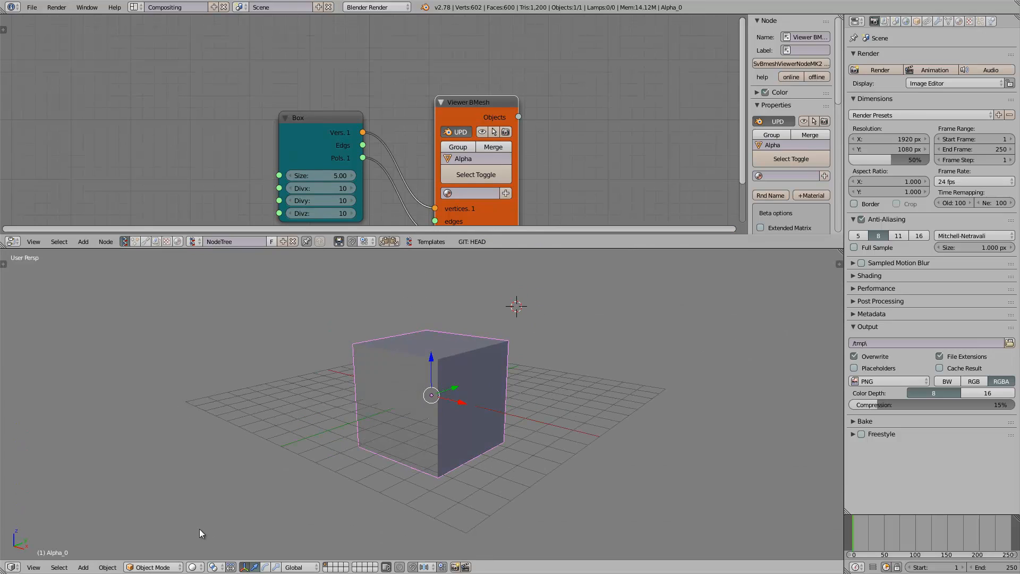
pyautogui.click(153, 567)
pyautogui.click(160, 508)
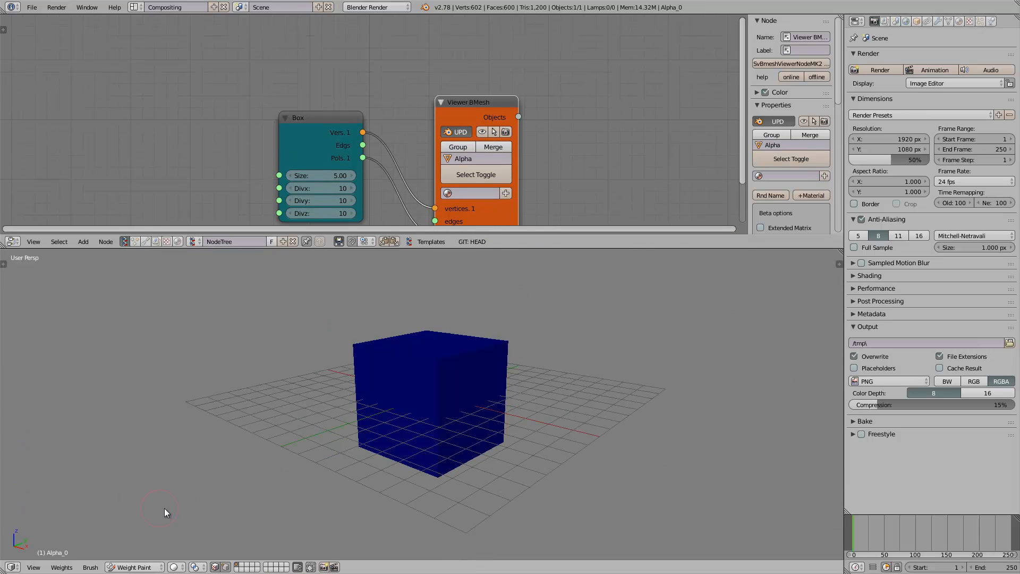
# Paint freehand full-weight strokes across several faces of the cube, including its top and sides.
pyautogui.moveTo(164, 508); pyautogui.dragTo(387, 444, button='middle')
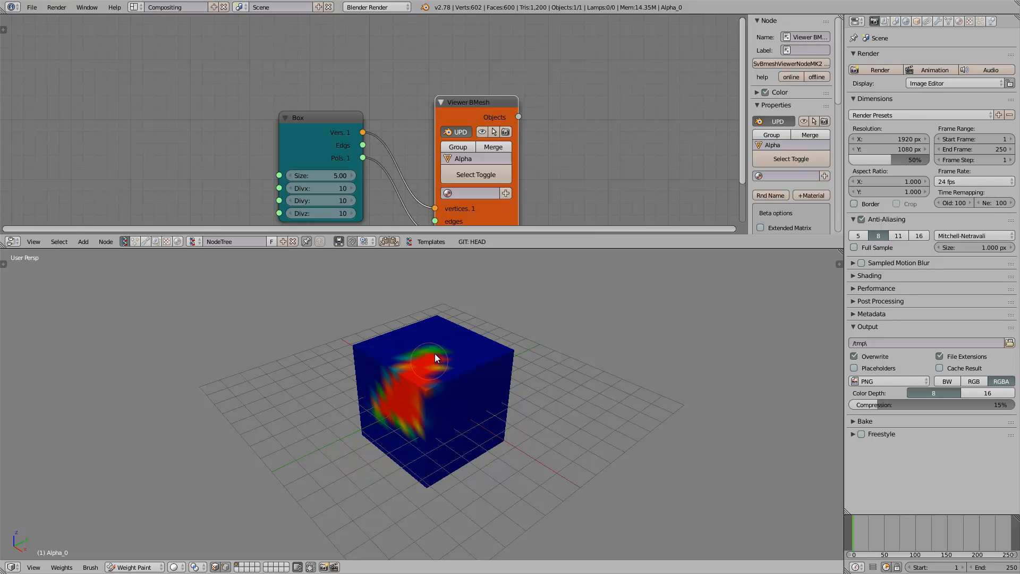
pyautogui.moveTo(536, 387); pyautogui.dragTo(488, 366, button='middle')
pyautogui.moveTo(488, 366); pyautogui.dragTo(475, 388)
pyautogui.moveTo(491, 420); pyautogui.dragTo(485, 382, button='middle')
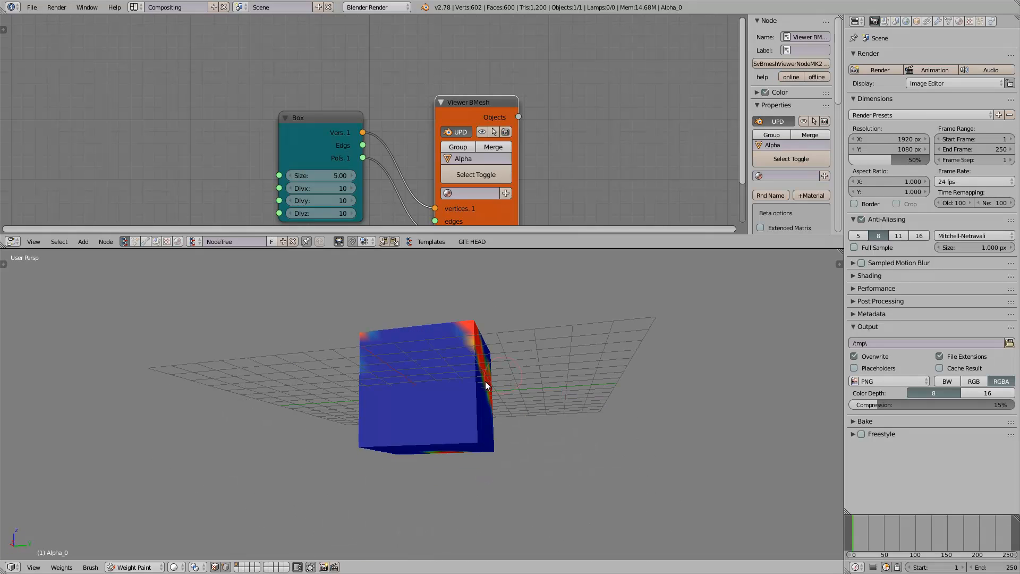
pyautogui.moveTo(419, 436); pyautogui.dragTo(410, 431)
pyautogui.moveTo(411, 429); pyautogui.dragTo(479, 428, button='middle')
pyautogui.moveTo(472, 425)
pyautogui.mouseDown()
pyautogui.moveTo(387, 413)
pyautogui.moveTo(425, 338)
pyautogui.moveTo(470, 401)
pyautogui.mouseUp()
pyautogui.moveTo(470, 407)
pyautogui.mouseDown(button='middle')
pyautogui.moveTo(454, 462)
pyautogui.moveTo(427, 397)
pyautogui.moveTo(486, 429)
pyautogui.moveTo(387, 285)
pyautogui.moveTo(450, 330)
pyautogui.mouseUp(button='middle')
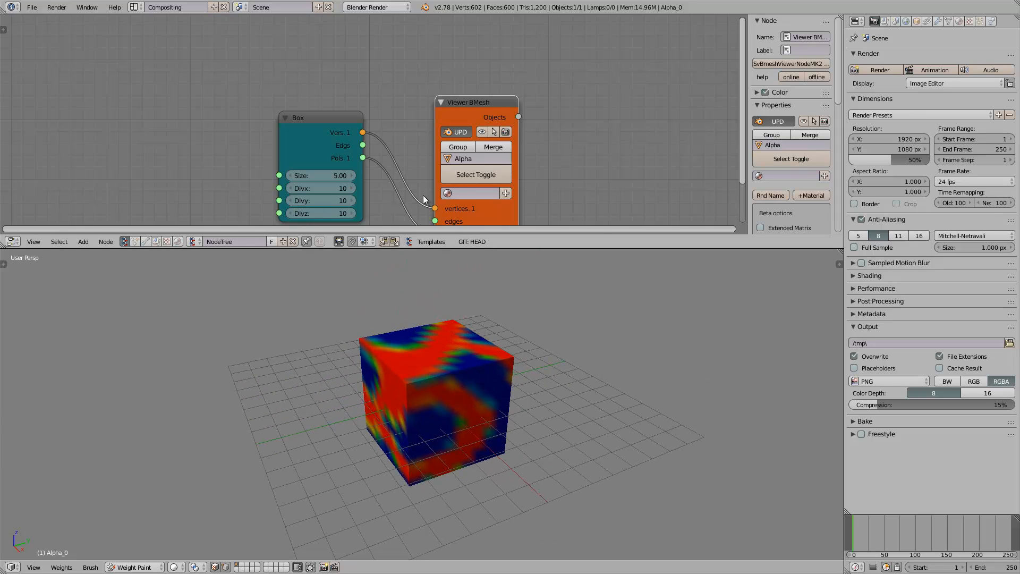
pyautogui.scroll(-1, 419, 193)
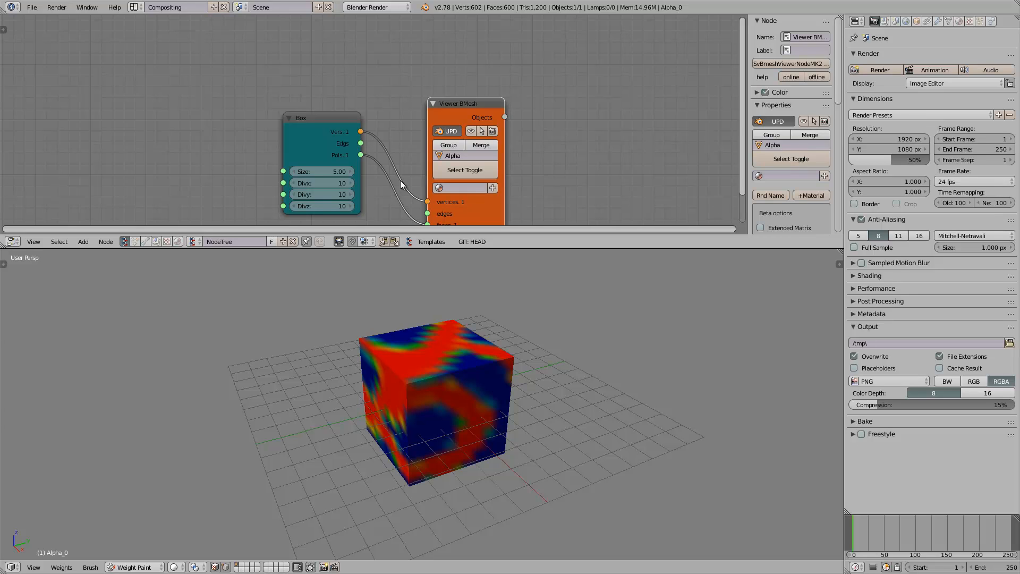
pyautogui.moveTo(441, 346)
pyautogui.mouseDown(button='middle')
pyautogui.moveTo(453, 363)
pyautogui.moveTo(441, 363)
pyautogui.moveTo(472, 275)
pyautogui.moveTo(441, 353)
pyautogui.moveTo(537, 375)
pyautogui.moveTo(415, 375)
pyautogui.mouseUp(button='middle')
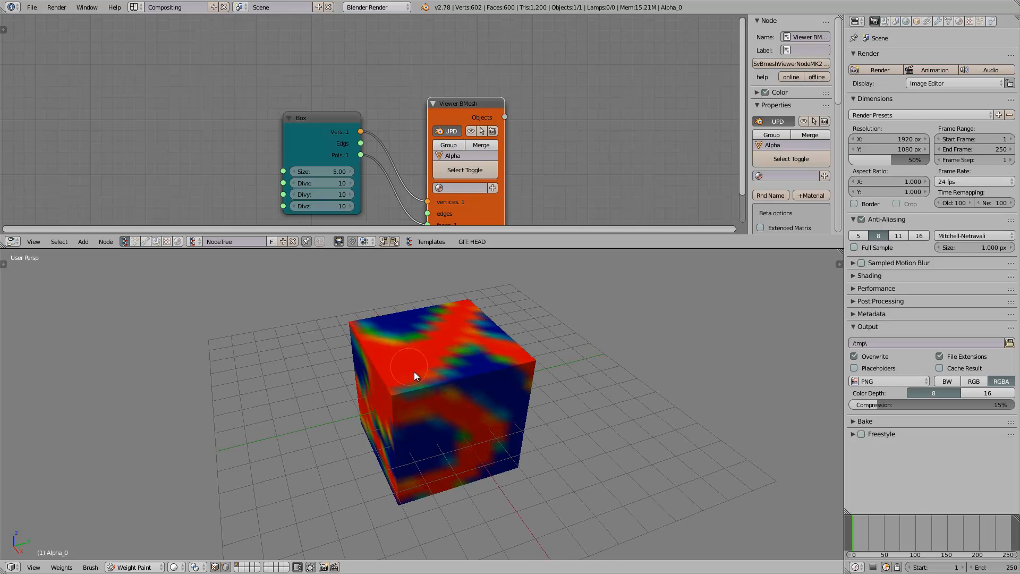
pyautogui.moveTo(451, 332)
pyautogui.mouseDown(button='middle')
pyautogui.moveTo(429, 326)
pyautogui.moveTo(414, 352)
pyautogui.mouseUp(button='middle')
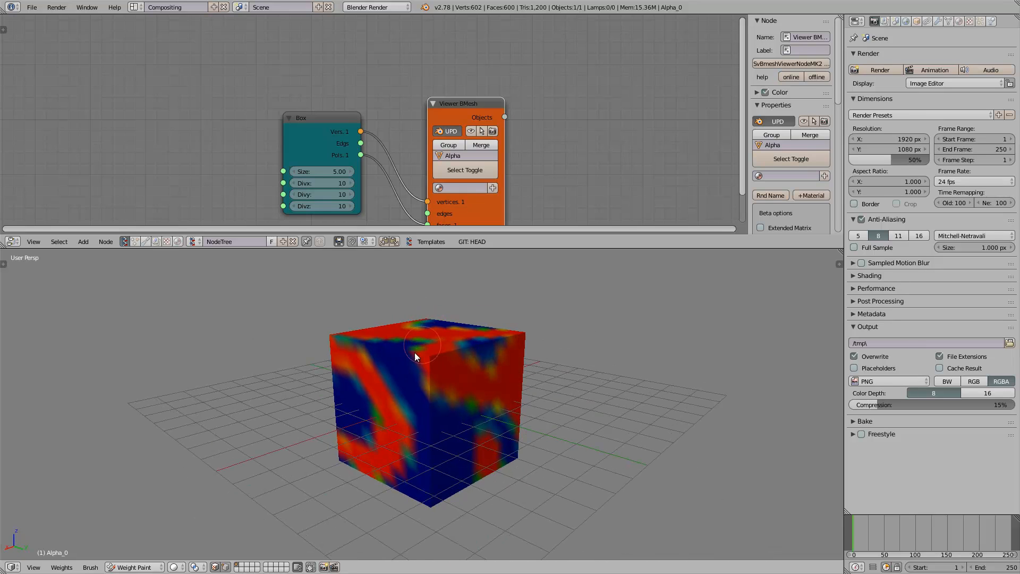
pyautogui.moveTo(428, 400); pyautogui.dragTo(459, 409, button='middle')
# Return the cube to Object Mode after a brief look at its mesh in Edit Mode.
pyautogui.press('Tab')
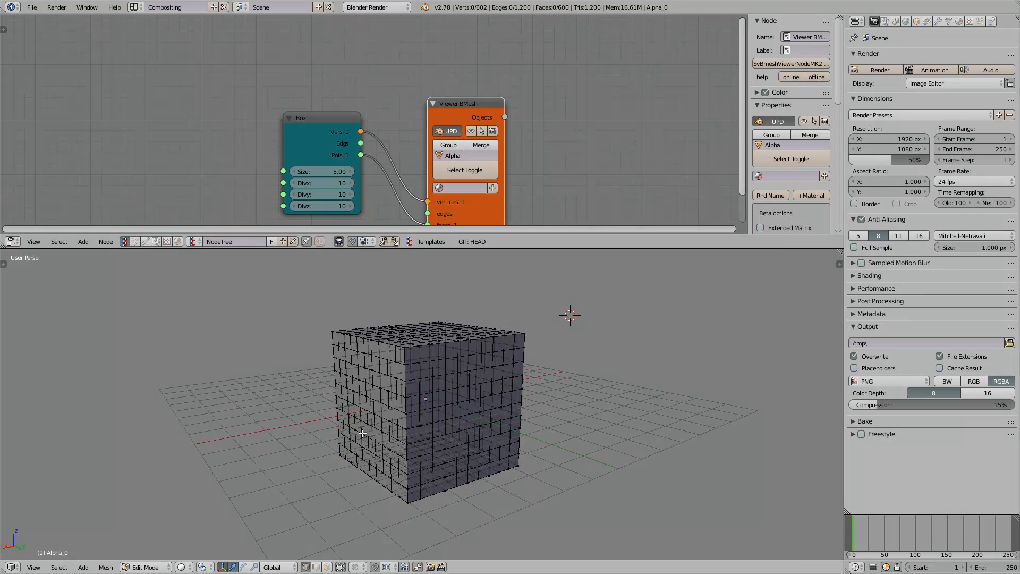
pyautogui.click(167, 562)
pyautogui.click(149, 554)
pyautogui.moveTo(283, 505); pyautogui.dragTo(441, 374, button='middle')
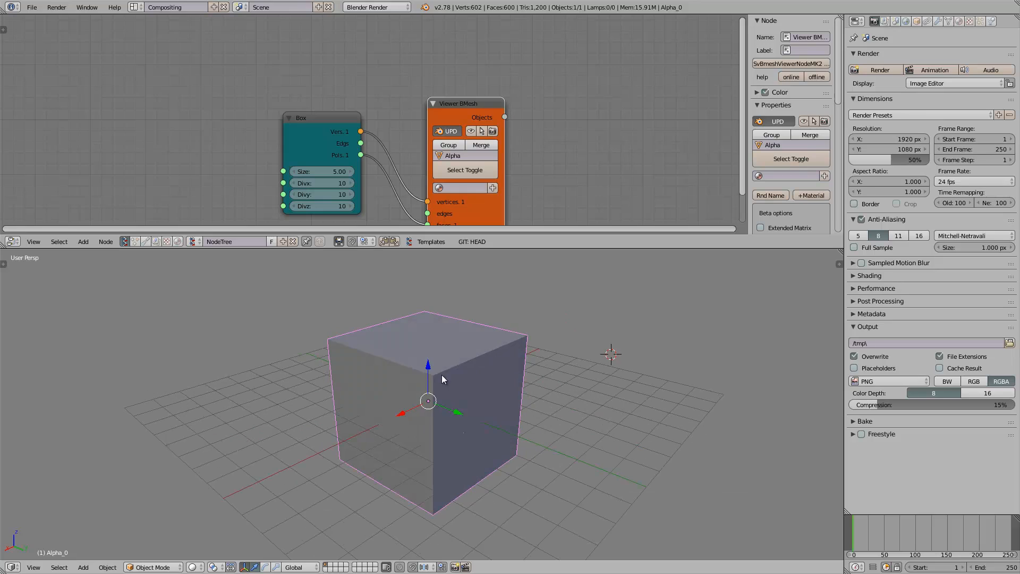
# Add a Mask modifier to the cube in Vertex Group mode, using the painted vertex group Group.
pyautogui.click(937, 22)
pyautogui.click(930, 56)
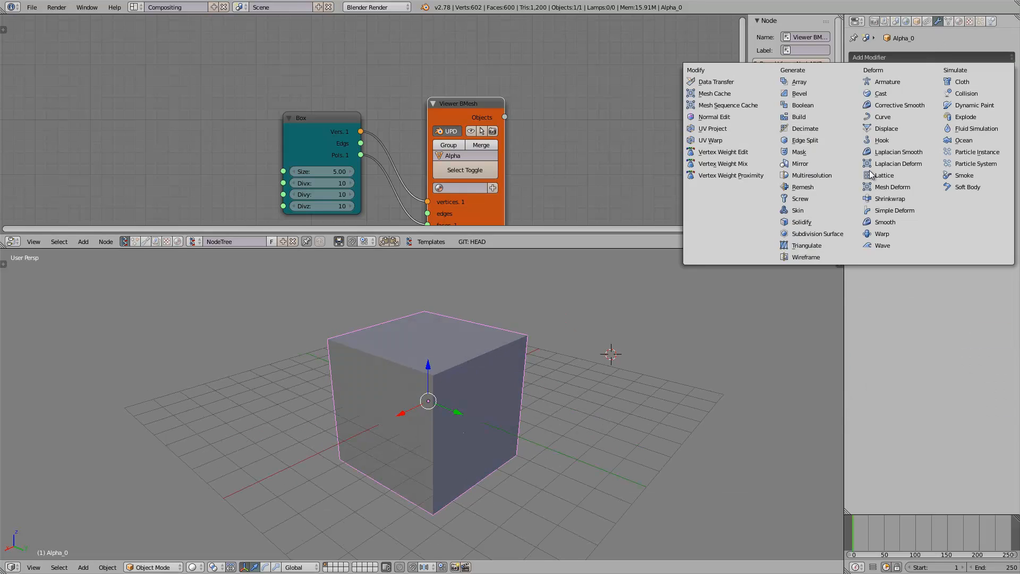
pyautogui.click(803, 151)
pyautogui.moveTo(486, 334); pyautogui.dragTo(505, 336, button='middle')
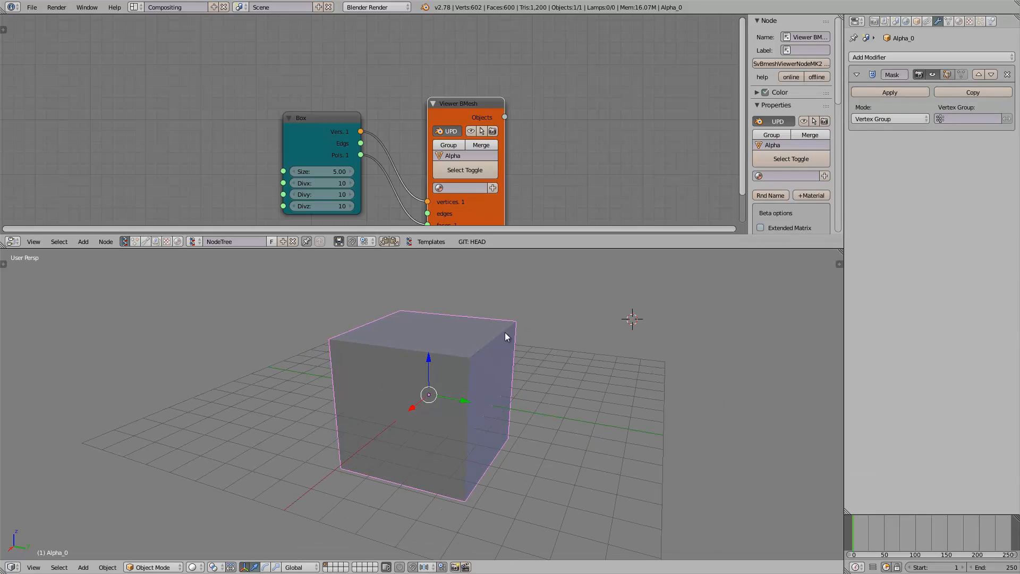
pyautogui.click(950, 119)
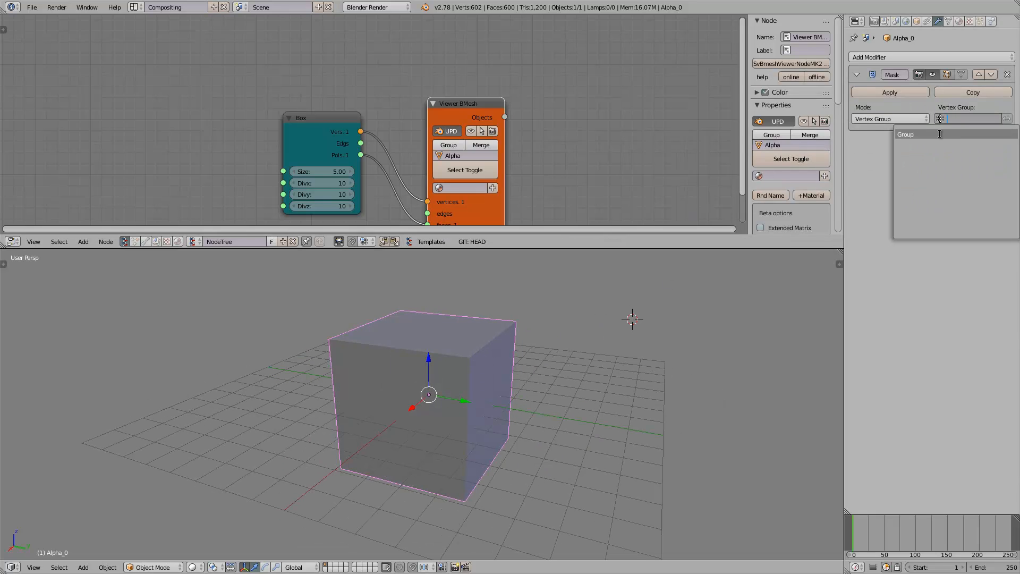
pyautogui.click(951, 134)
pyautogui.moveTo(584, 297); pyautogui.dragTo(637, 340, button='middle')
pyautogui.click(898, 119)
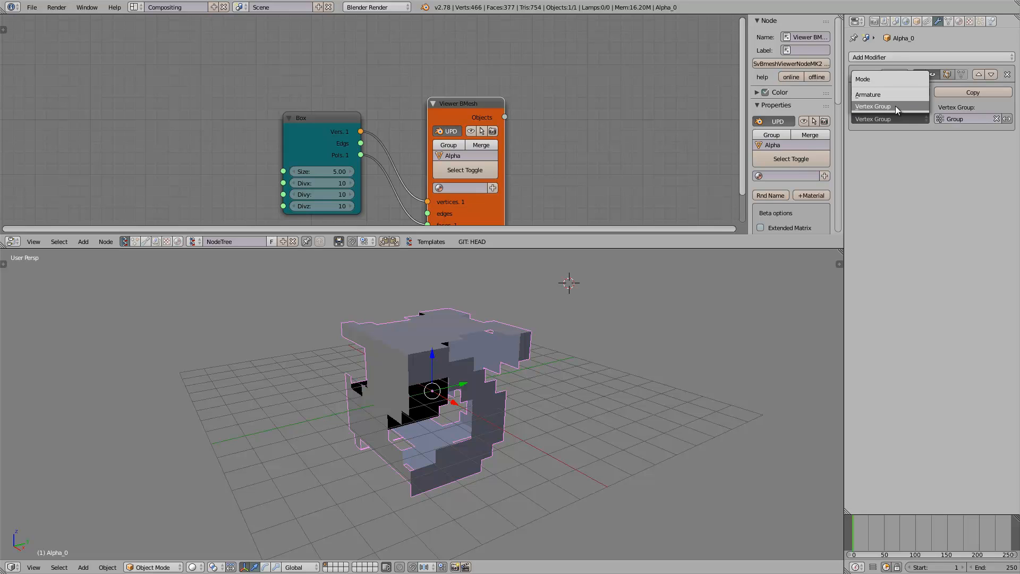
pyautogui.click(895, 107)
pyautogui.moveTo(476, 425)
pyautogui.mouseDown(button='middle')
pyautogui.moveTo(532, 429)
pyautogui.moveTo(503, 429)
pyautogui.moveTo(512, 434)
pyautogui.moveTo(447, 396)
pyautogui.moveTo(467, 421)
pyautogui.mouseUp(button='middle')
pyautogui.click(499, 426)
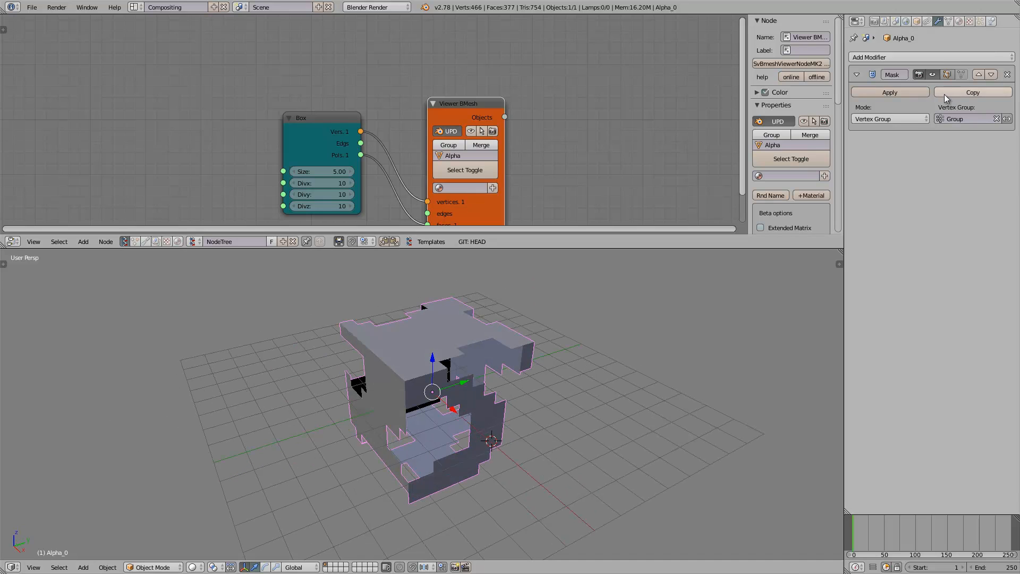
# Add a Laplacian Smooth modifier to the masked cube and set its Lambda Border to 0.960.
pyautogui.click(942, 58)
pyautogui.click(919, 153)
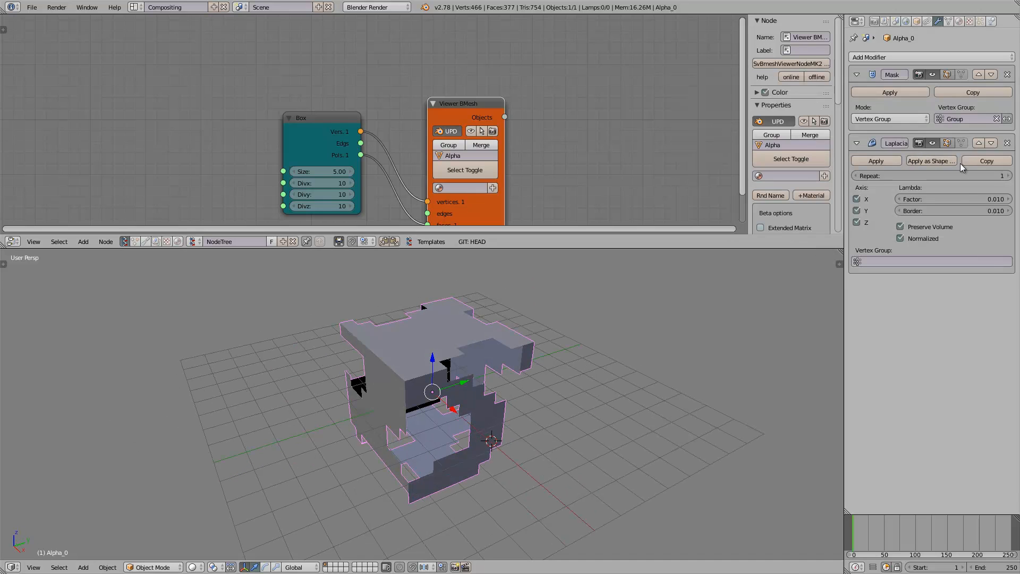
pyautogui.moveTo(958, 206); pyautogui.dragTo(973, 206)
pyautogui.moveTo(532, 356); pyautogui.dragTo(504, 368, button='middle')
pyautogui.moveTo(607, 351); pyautogui.dragTo(400, 357, button='middle')
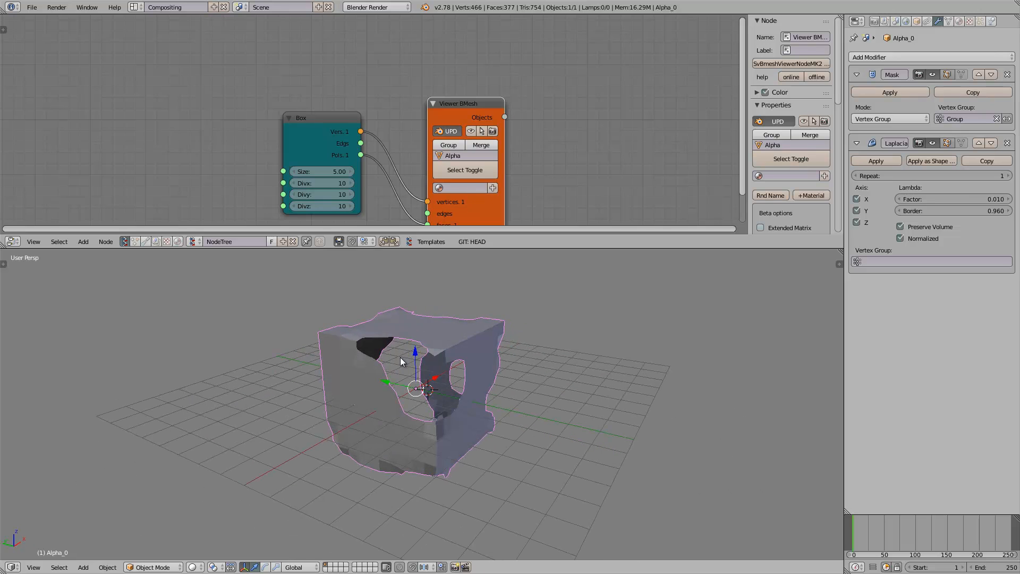
pyautogui.moveTo(366, 469); pyautogui.dragTo(355, 475, button='middle')
# Set the Box node's X, Y and Z divisions to 20 and move the timeline to frame 59.
pyautogui.moveTo(341, 184); pyautogui.dragTo(341, 207)
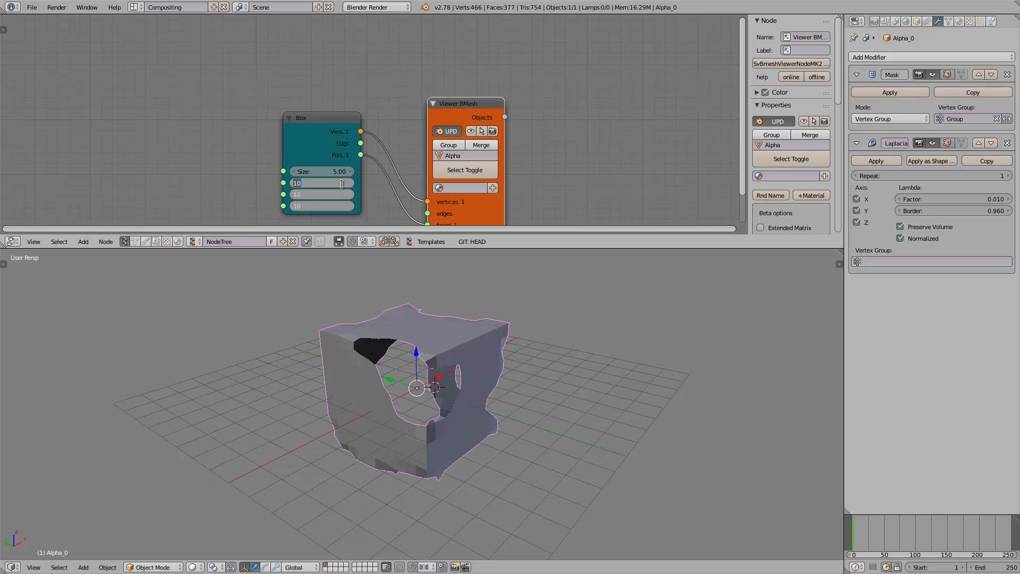
pyautogui.write('20')
pyautogui.press('Return')
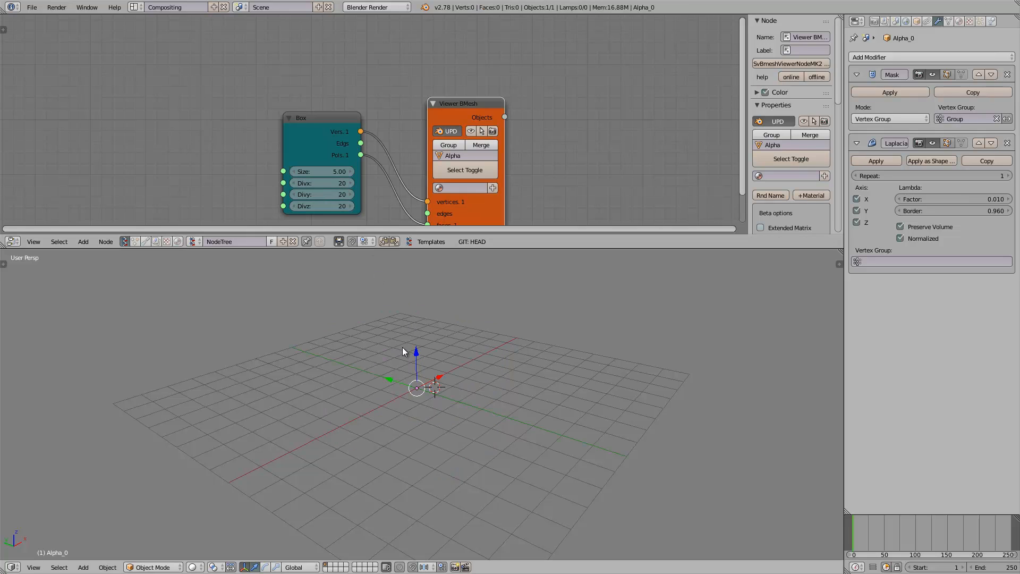
pyautogui.click(889, 530)
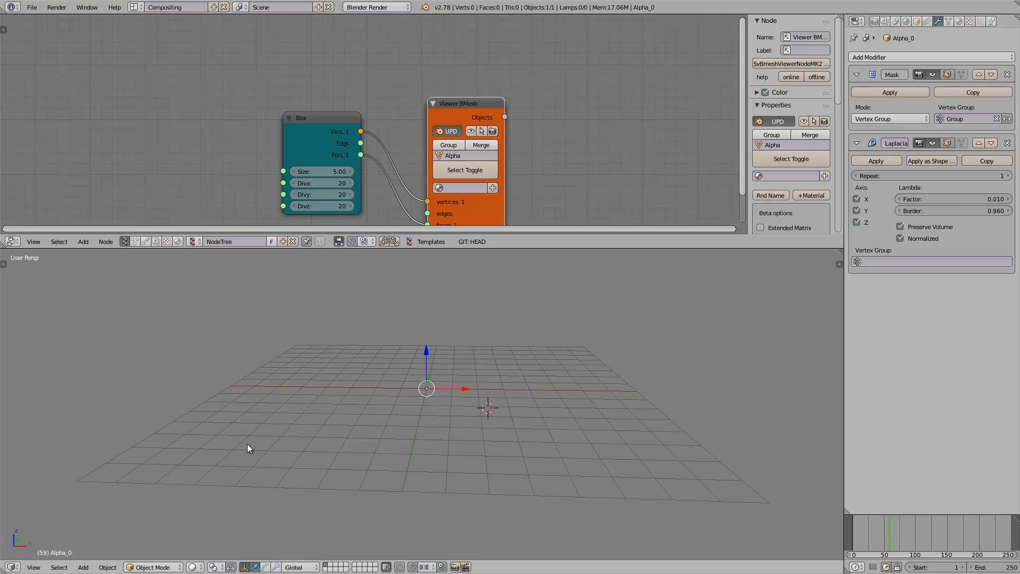
# Remove the cube's Laplacian Smooth and Mask modifiers and delete its vertex group Group.
pyautogui.click(1007, 143)
pyautogui.click(1007, 74)
pyautogui.moveTo(331, 385); pyautogui.dragTo(531, 277, button='middle')
pyautogui.click(948, 22)
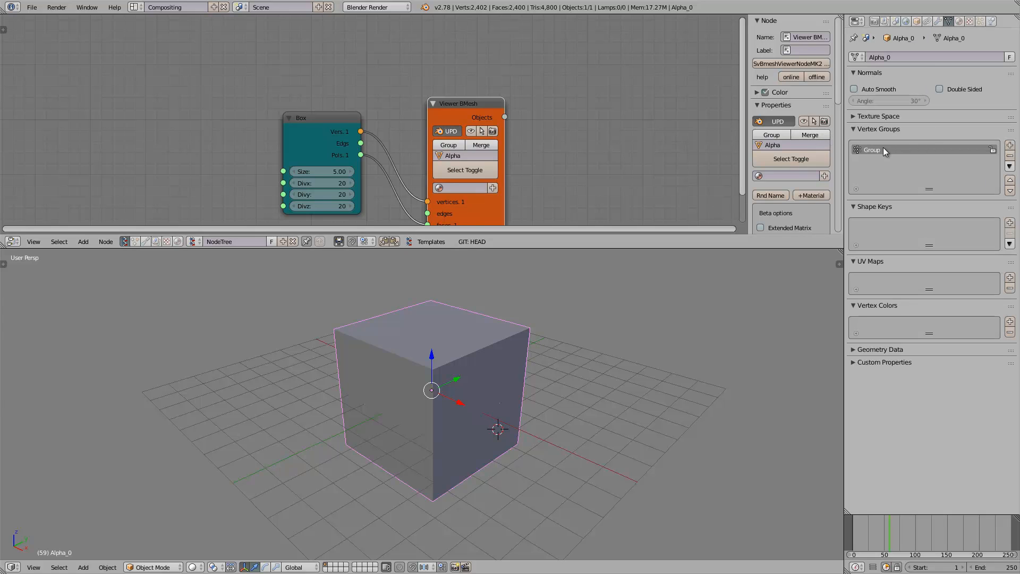
pyautogui.click(1009, 156)
pyautogui.moveTo(506, 382); pyautogui.dragTo(496, 378, button='middle')
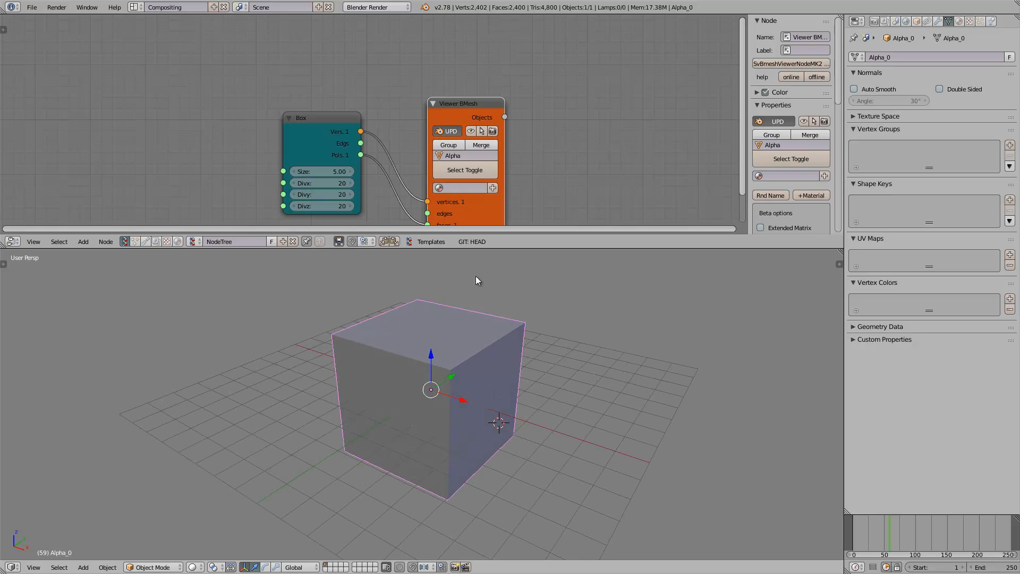
# Save the scene in the Dropbox folder as sv_weight_masking.blend.
pyautogui.scroll(-1, 421, 139)
pyautogui.scroll(-2, 295, 106)
pyautogui.hotkey('ctrl', 's')
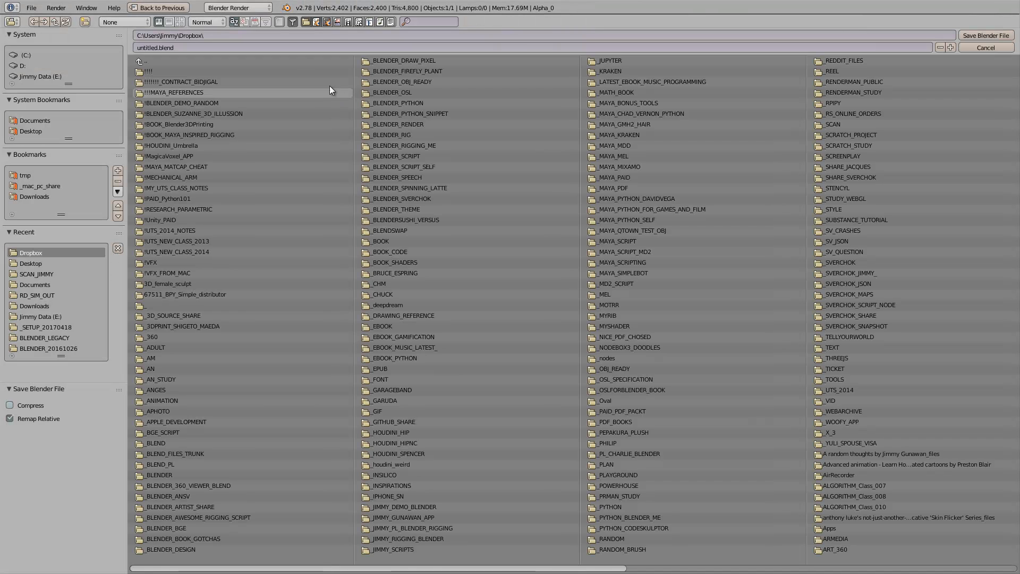
pyautogui.click(281, 47)
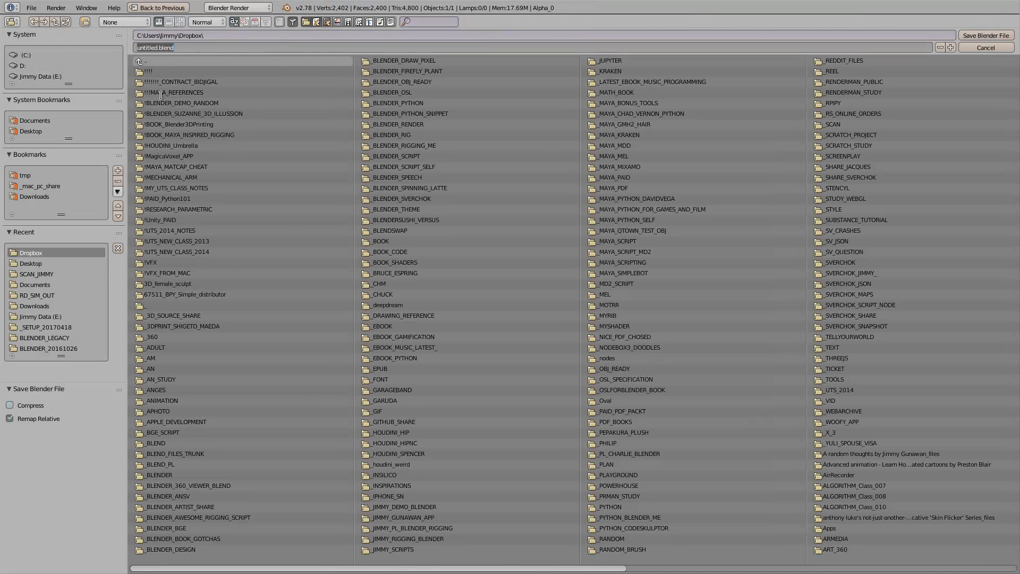
pyautogui.write('sv_weighting_revisited_001')
pyautogui.press('Return')
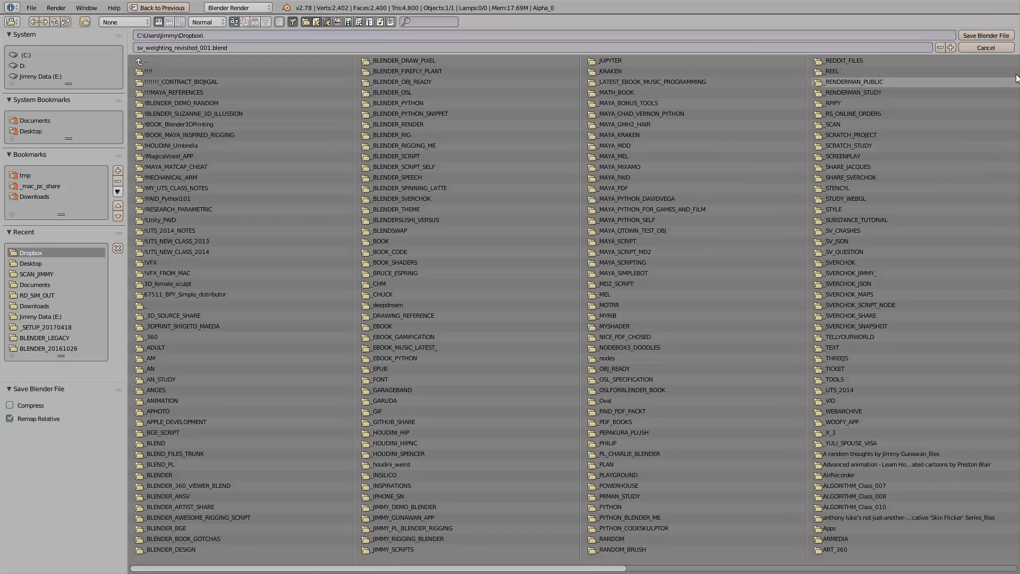
pyautogui.click(208, 47)
pyautogui.write('sv')
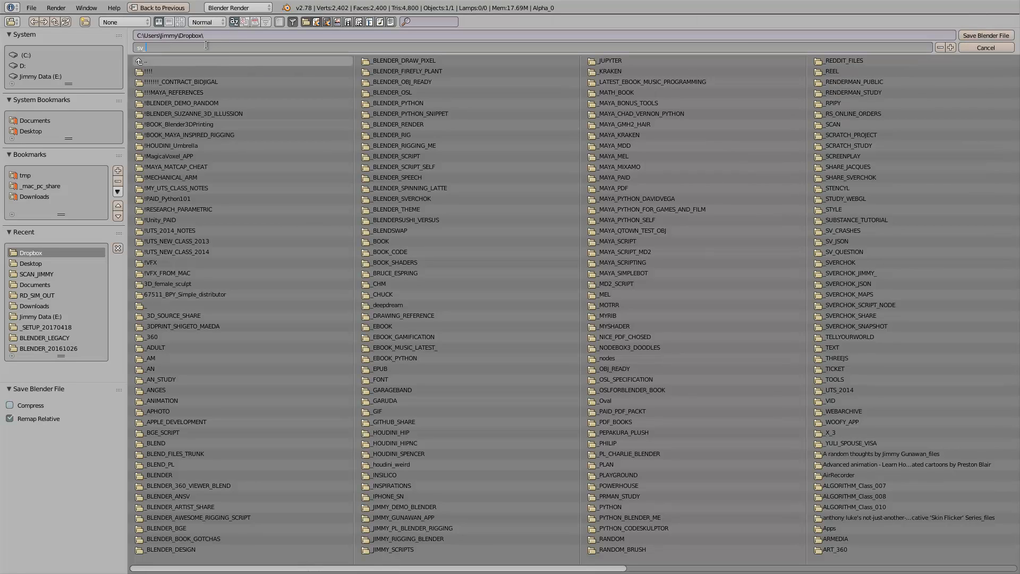
pyautogui.write('_weight_masking')
pyautogui.press('Return')
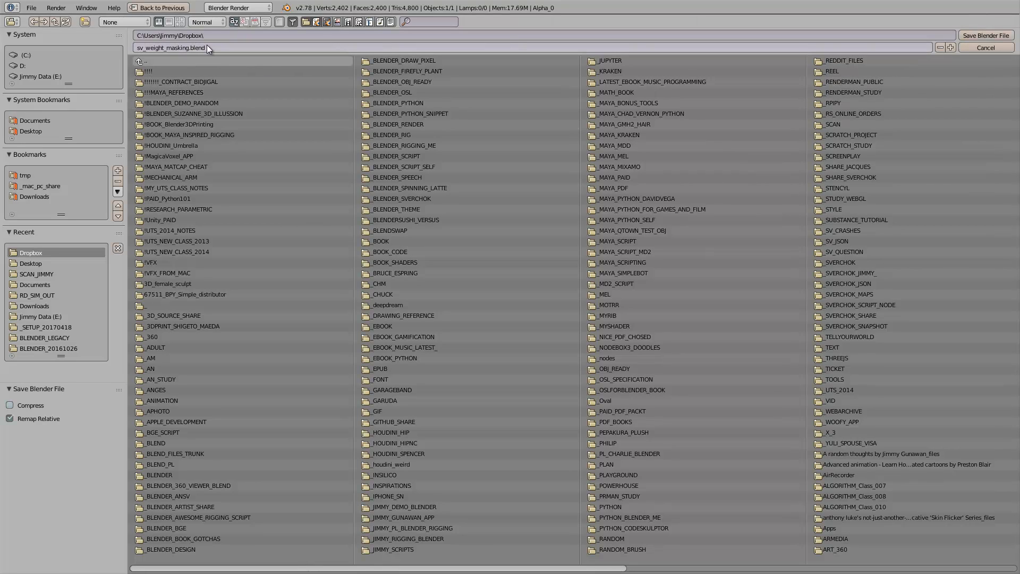
pyautogui.click(965, 37)
pyautogui.hotkey('ctrl', 's')
pyautogui.click(354, 408)
# Examine the subdivided cube in wireframe and return it to solid shading.
pyautogui.press('z')
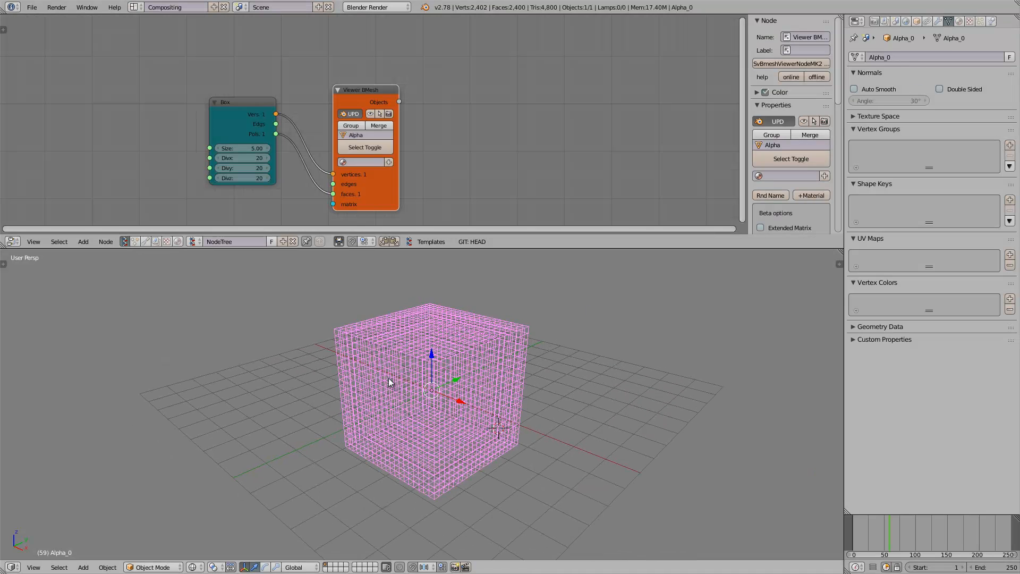
pyautogui.press('z')
pyautogui.press('z')
pyautogui.moveTo(396, 381)
pyautogui.mouseDown(button='middle')
pyautogui.moveTo(445, 373)
pyautogui.moveTo(339, 408)
pyautogui.mouseUp(button='middle')
pyautogui.press('z')
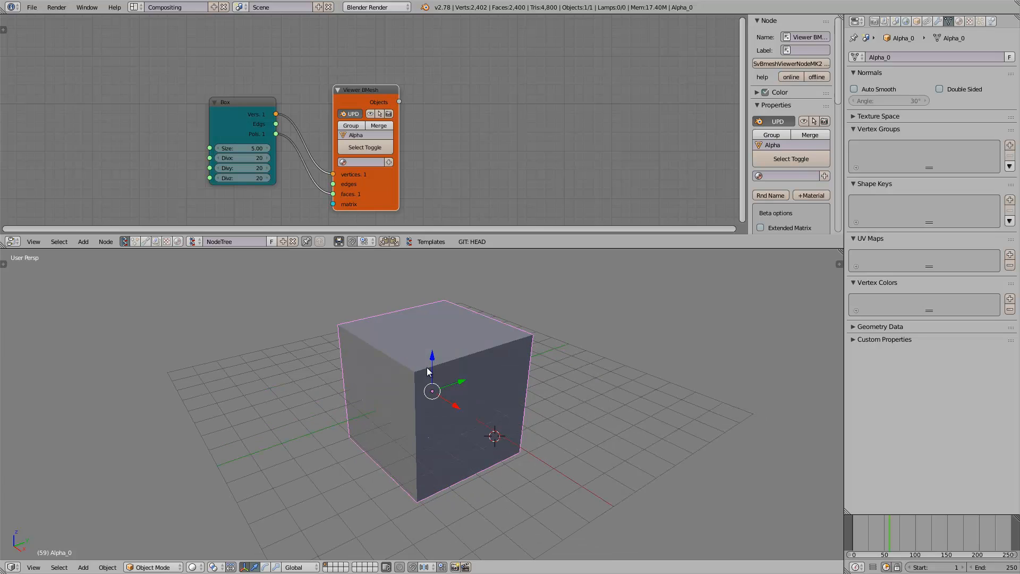
# Add a Vertex group weights node beside the Viewer BMesh node and widen it so its labels are readable.
pyautogui.moveTo(439, 136); pyautogui.dragTo(376, 139, button='middle')
pyautogui.hotkey('shift', 'a')
pyautogui.click(454, 122)
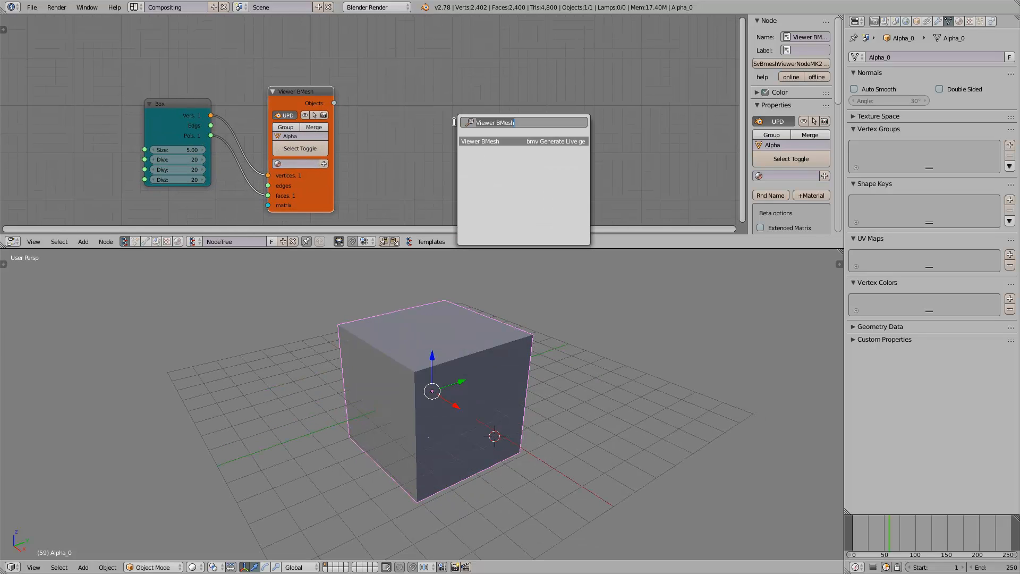
pyautogui.write('verte')
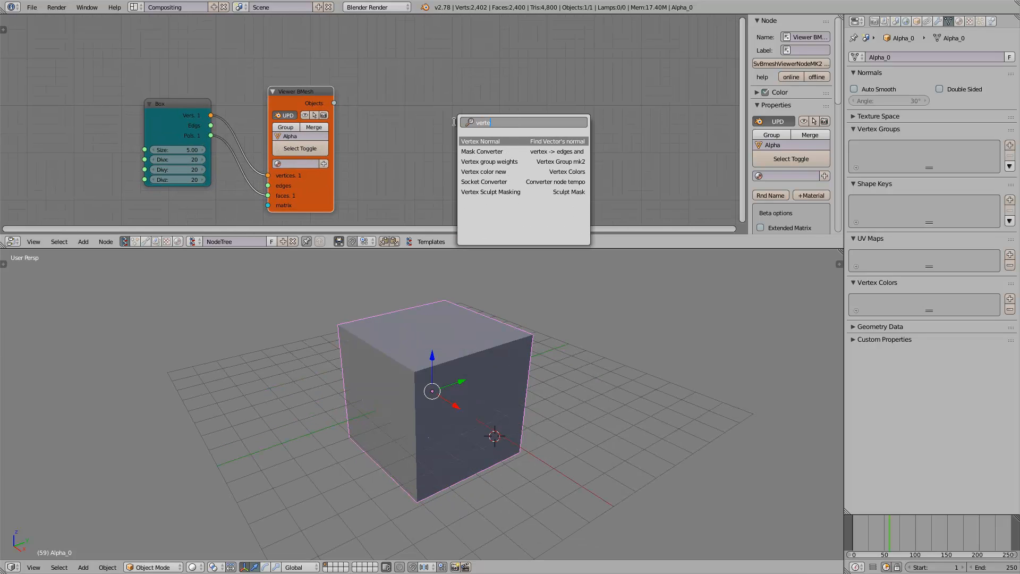
pyautogui.write('x we')
pyautogui.hotkey('ctrl', 'a')
pyautogui.write('weight')
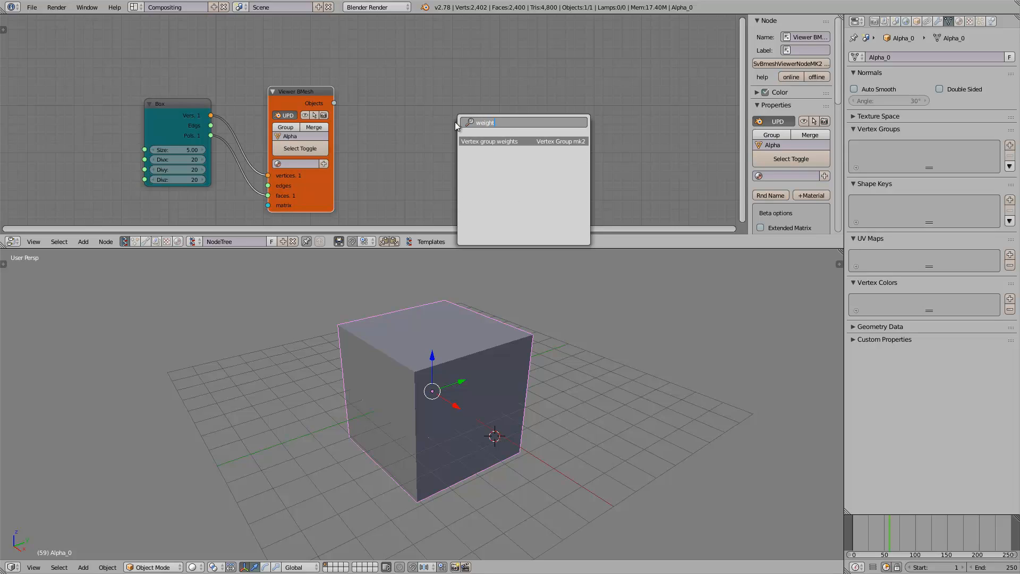
pyautogui.press('Return')
pyautogui.click(444, 90)
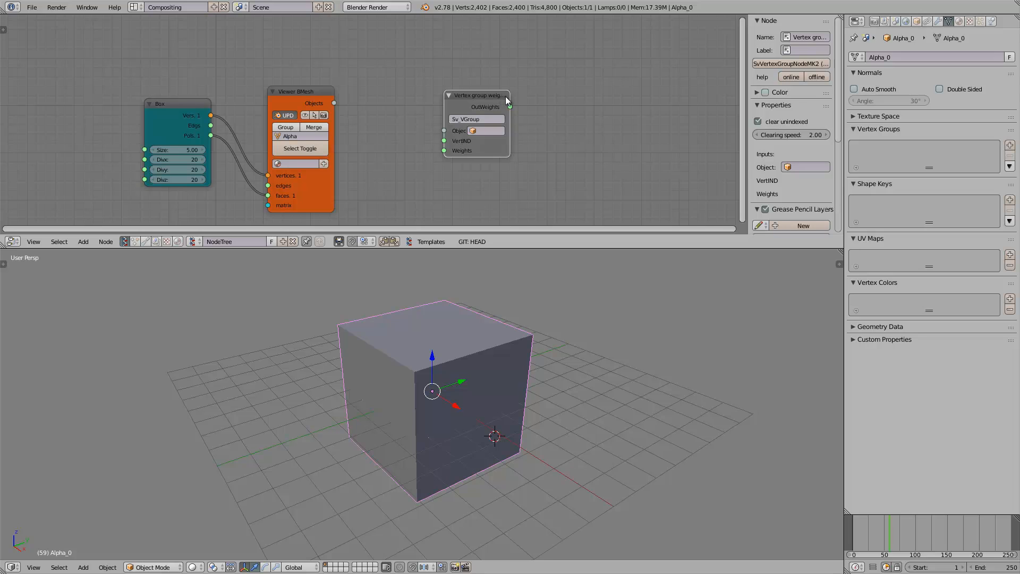
pyautogui.moveTo(509, 98); pyautogui.dragTo(564, 97)
pyautogui.scroll(2, 520, 71)
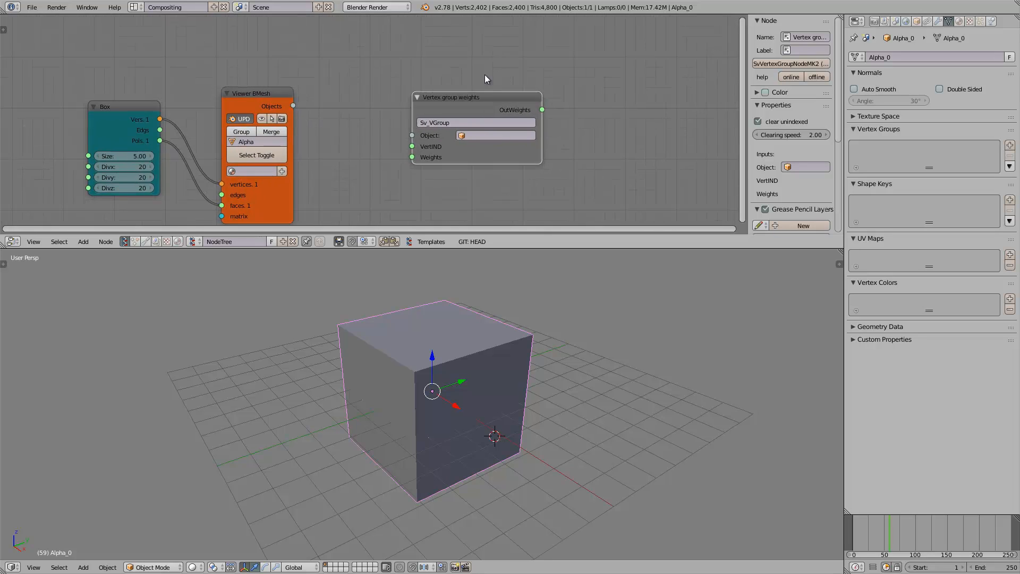
# Hide the node editor's properties sidebar and enlarge the node editor at the expense of the 3D view.
pyautogui.press('n')
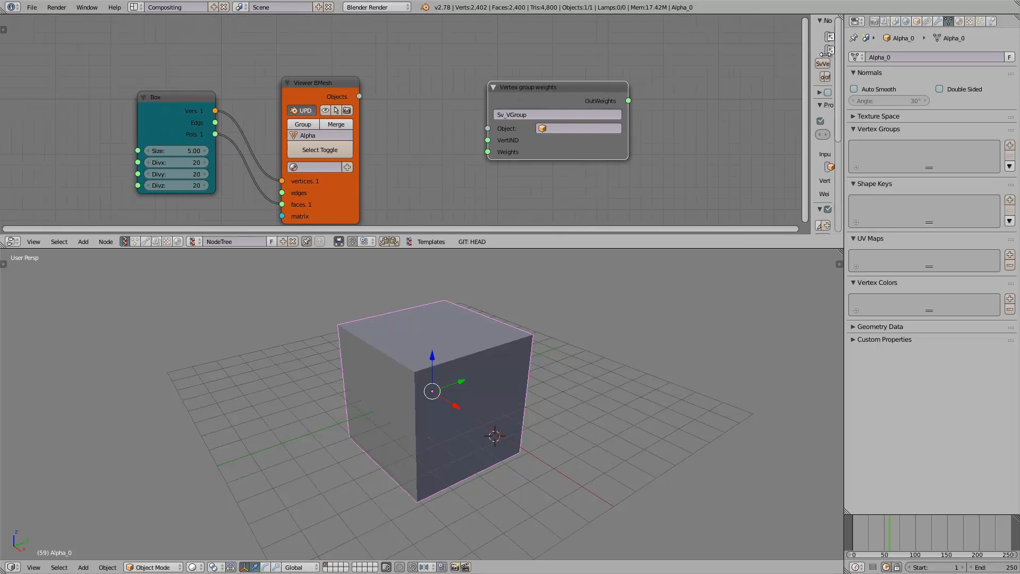
pyautogui.moveTo(757, 69); pyautogui.dragTo(766, 57, button='middle')
pyautogui.scroll(-1, 579, 149)
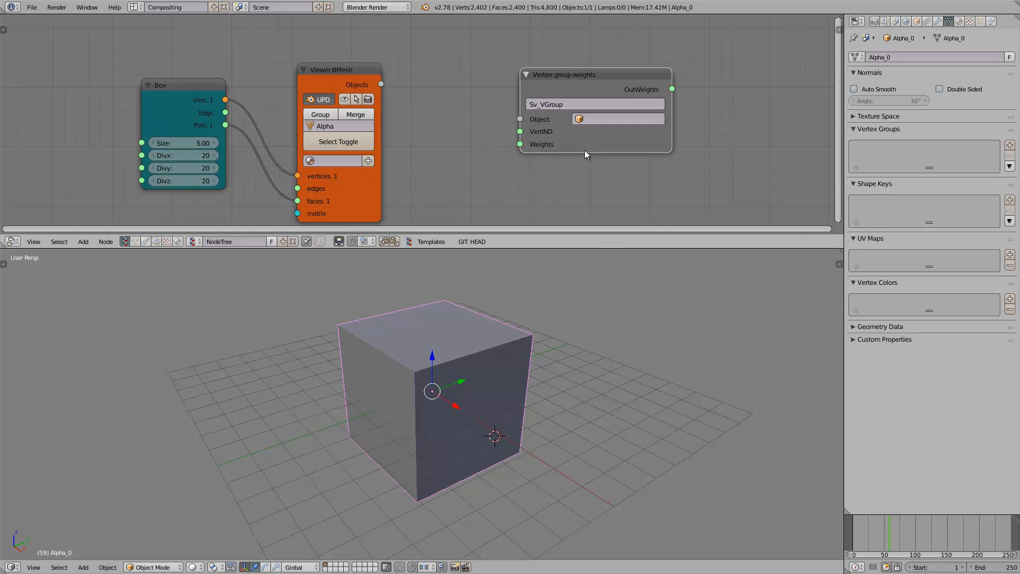
pyautogui.moveTo(606, 247); pyautogui.dragTo(585, 332)
pyautogui.moveTo(560, 229); pyautogui.dragTo(563, 223, button='middle')
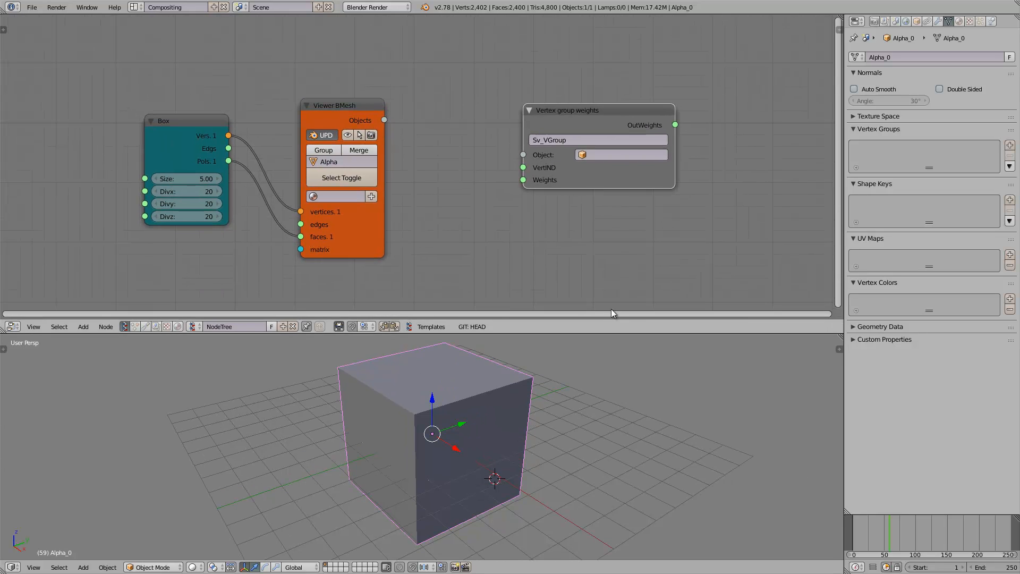
# Connect the Viewer BMesh node's Objects output to the Vertex group weights node's Object input, leaving more space between both nodes.
pyautogui.moveTo(532, 441); pyautogui.dragTo(489, 448, button='middle')
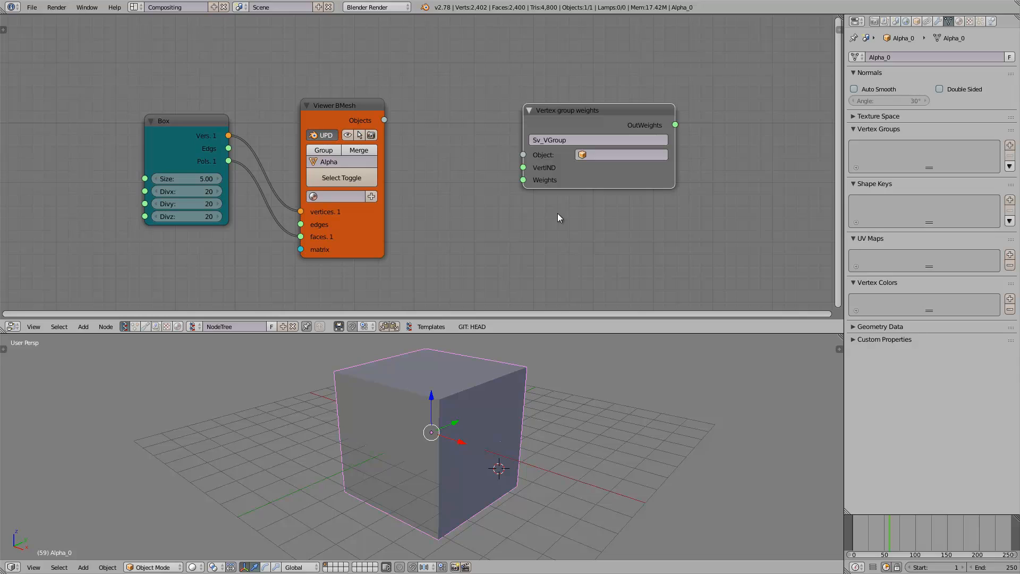
pyautogui.moveTo(557, 212); pyautogui.dragTo(558, 211, button='middle')
pyautogui.moveTo(355, 116); pyautogui.dragTo(524, 154)
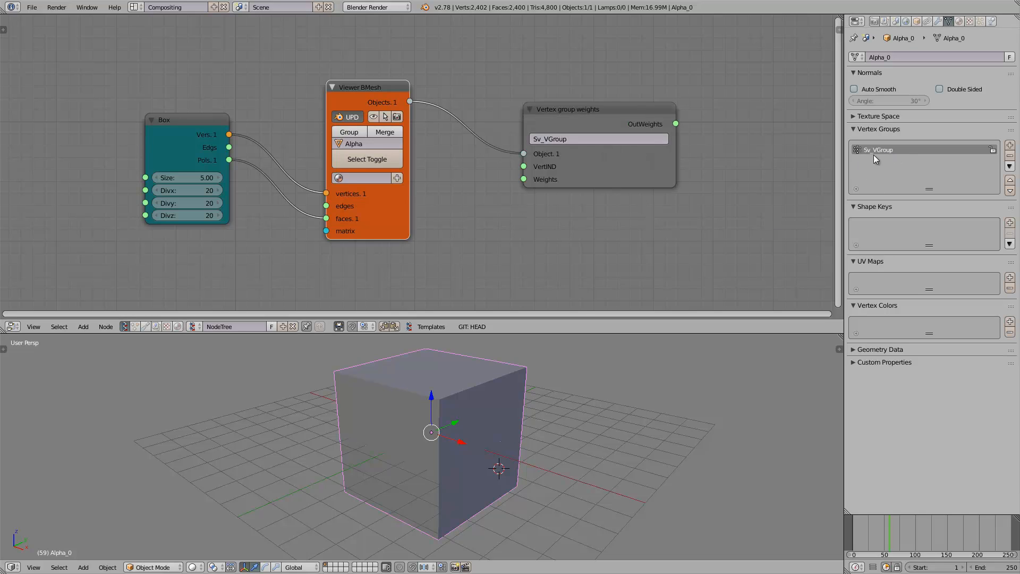
pyautogui.moveTo(598, 184); pyautogui.dragTo(610, 167, button='middle')
pyautogui.moveTo(622, 162); pyautogui.dragTo(659, 160)
# Add a Random Num Gen node below the Vertex group weights node.
pyautogui.moveTo(596, 191); pyautogui.dragTo(593, 181, button='middle')
pyautogui.hotkey('shift', 'a')
pyautogui.click(586, 183)
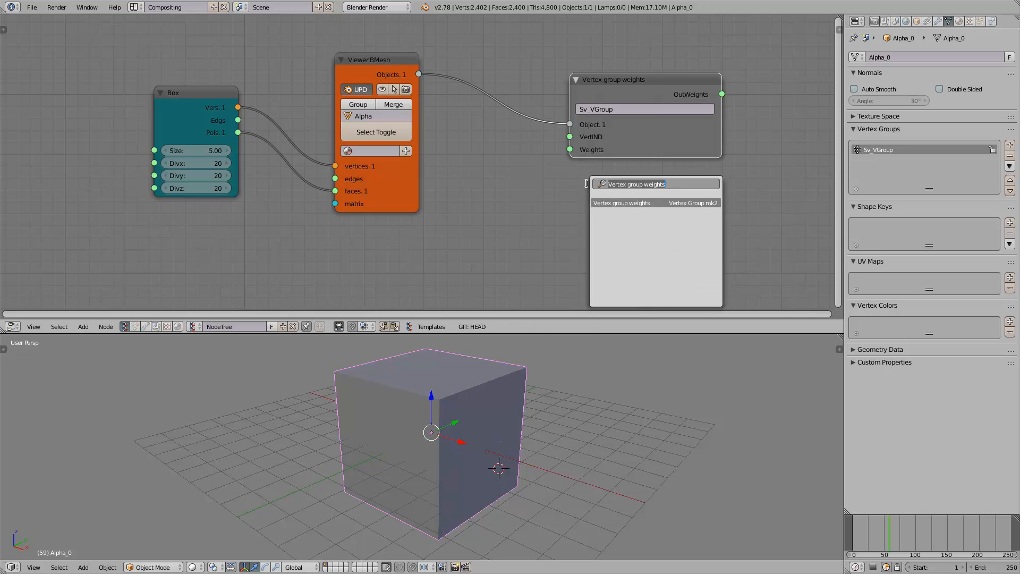
pyautogui.write('random')
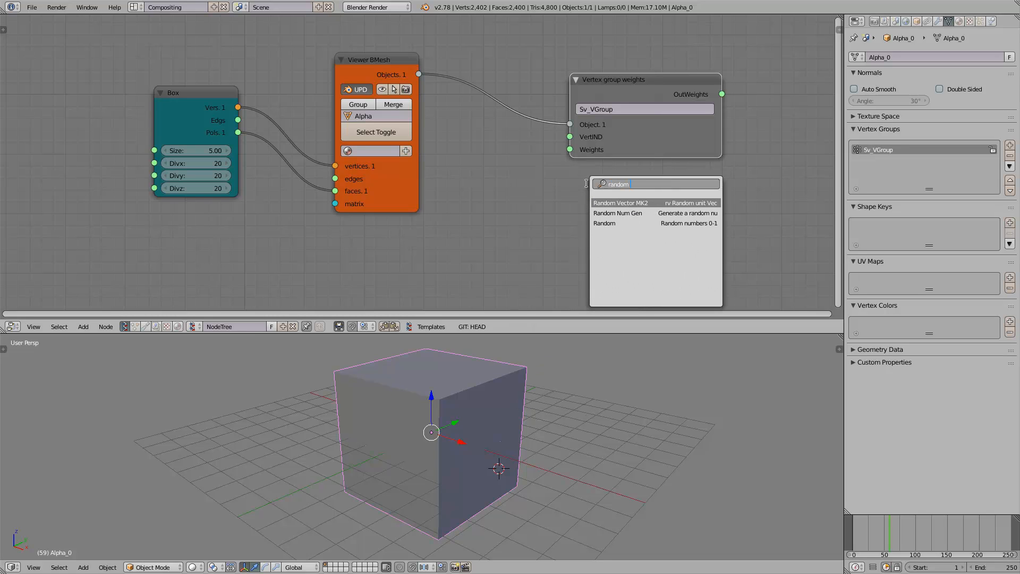
pyautogui.press('Down')
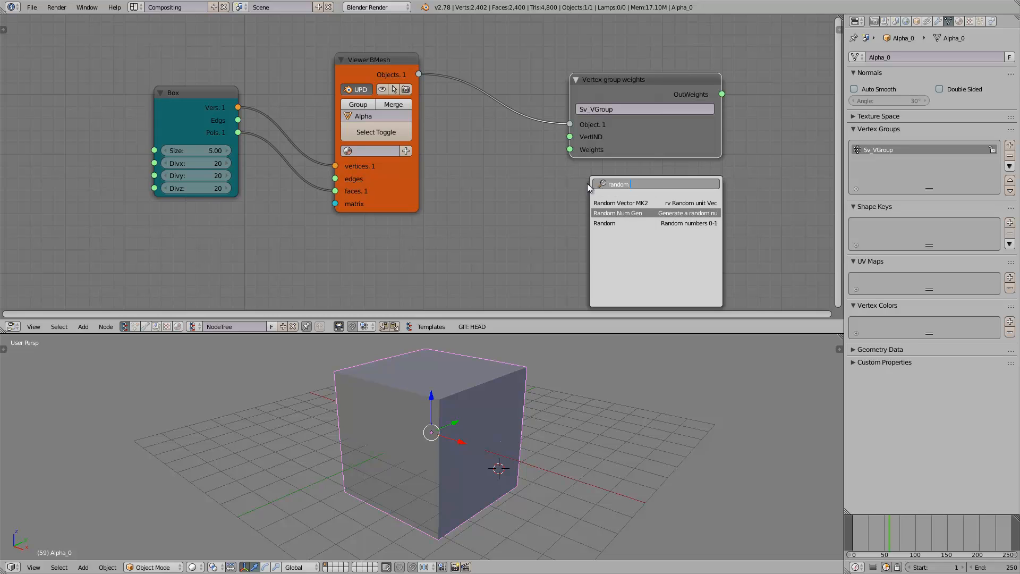
pyautogui.press('Return')
pyautogui.click(540, 185)
# Connect the Random Num Gen Value output to the Weights input of Vertex group weights, and show the cube in Weight Paint mode.
pyautogui.moveTo(637, 133); pyautogui.dragTo(725, 133)
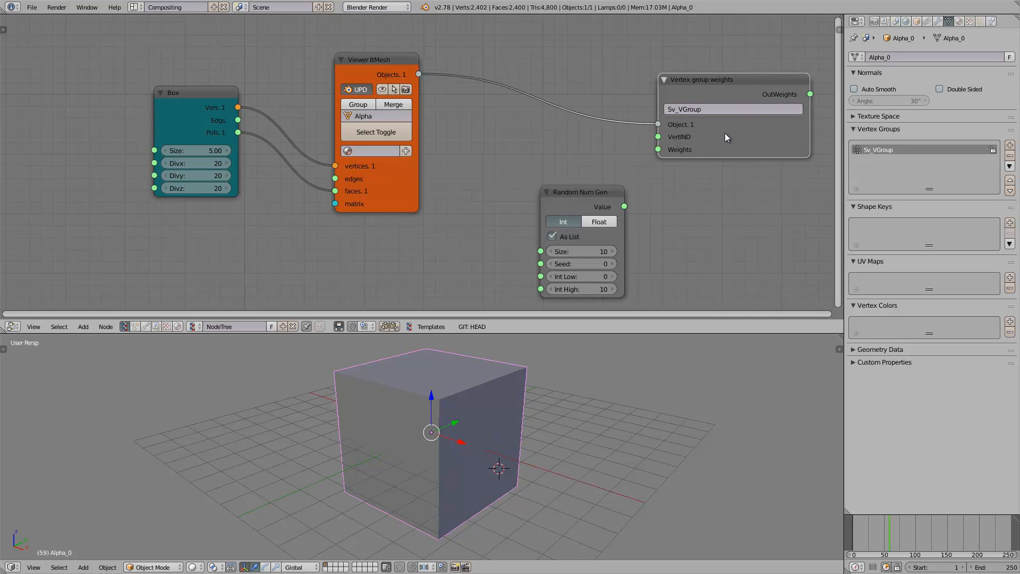
pyautogui.moveTo(594, 186); pyautogui.dragTo(700, 150)
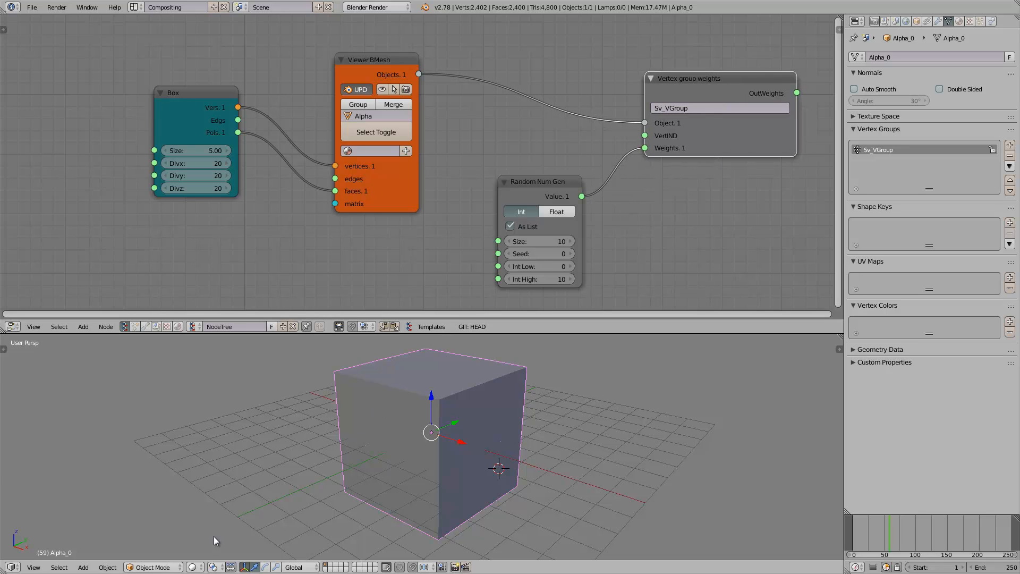
pyautogui.click(154, 567)
pyautogui.click(165, 509)
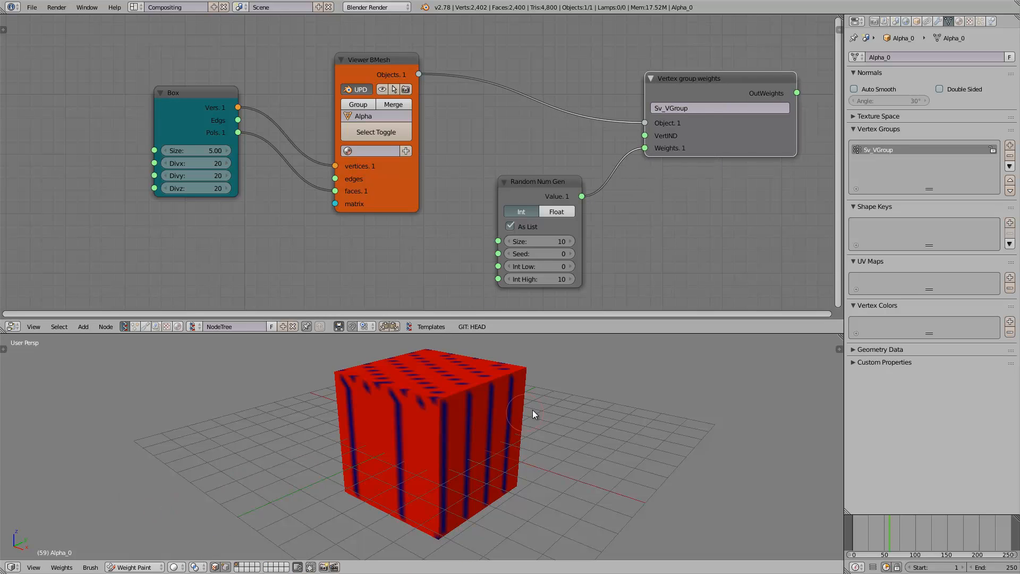
# Set the Random Num Gen node's Size to 55 and Int High to 1.
pyautogui.moveTo(557, 242); pyautogui.dragTo(576, 241)
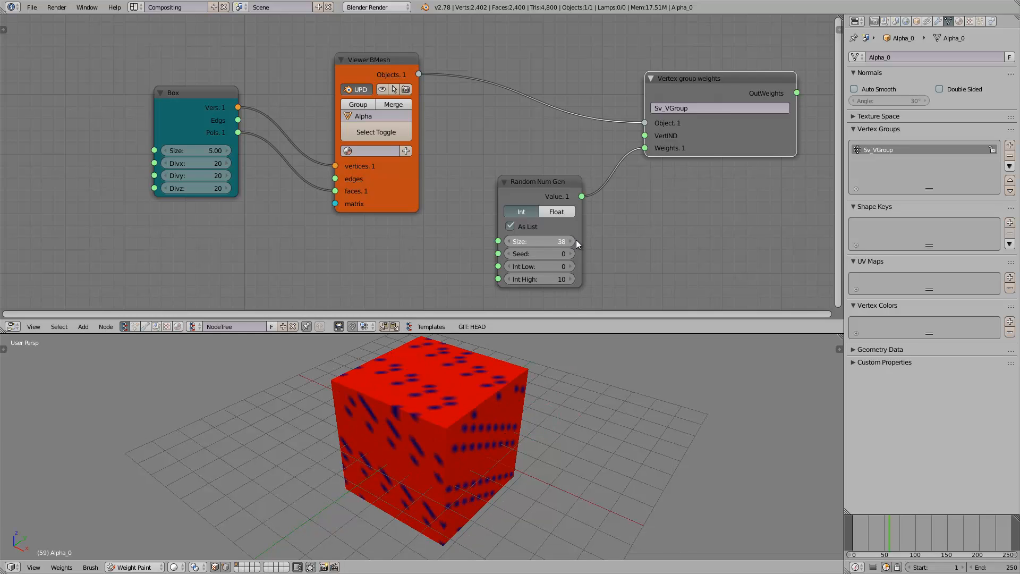
pyautogui.moveTo(553, 452); pyautogui.dragTo(538, 383, button='middle')
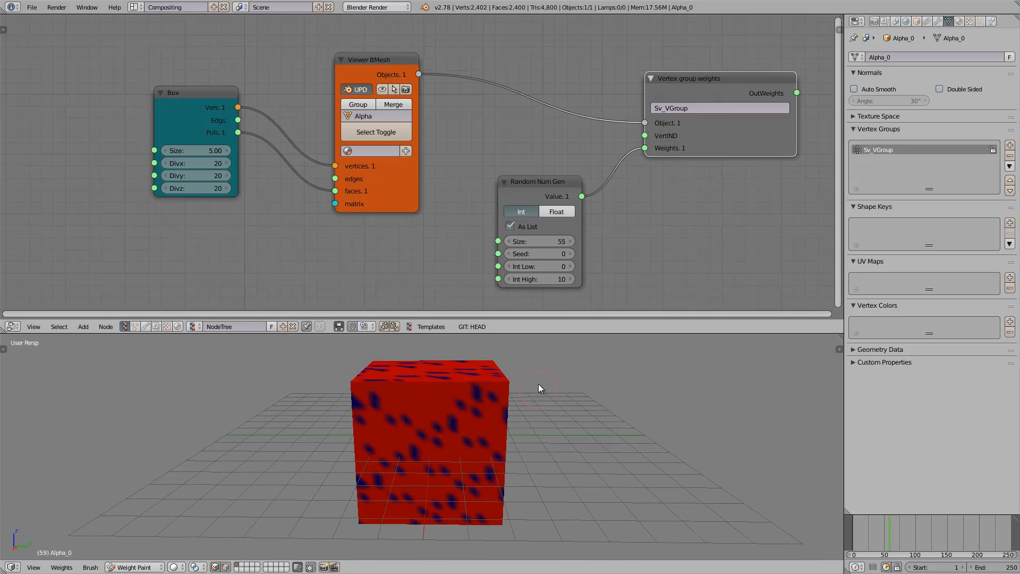
pyautogui.click(548, 275)
pyautogui.write('1')
pyautogui.press('Return')
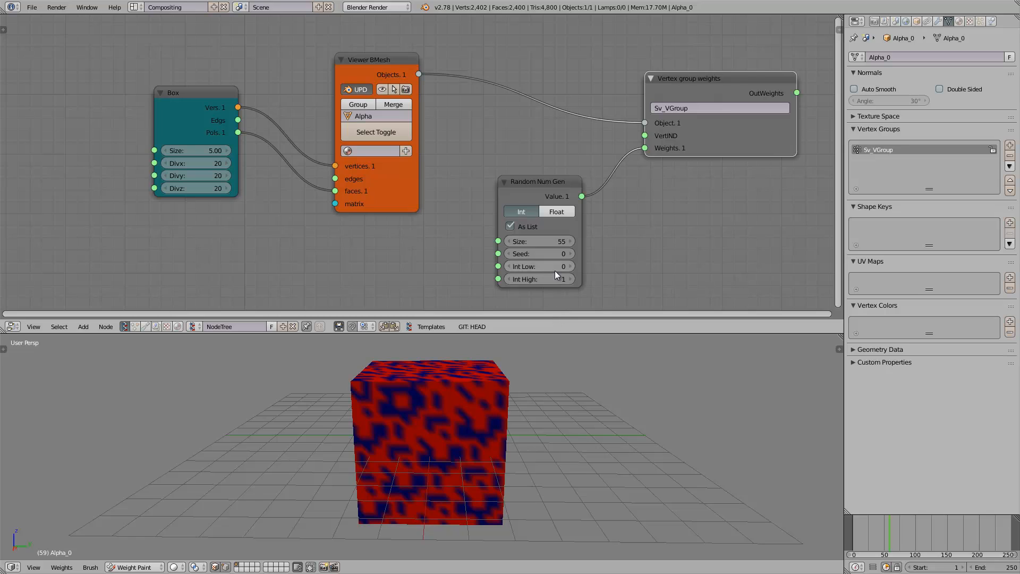
# Set the Random Num Gen node's Seed to 43 and check the weight pattern on the cube.
pyautogui.moveTo(553, 407); pyautogui.dragTo(478, 427, button='middle')
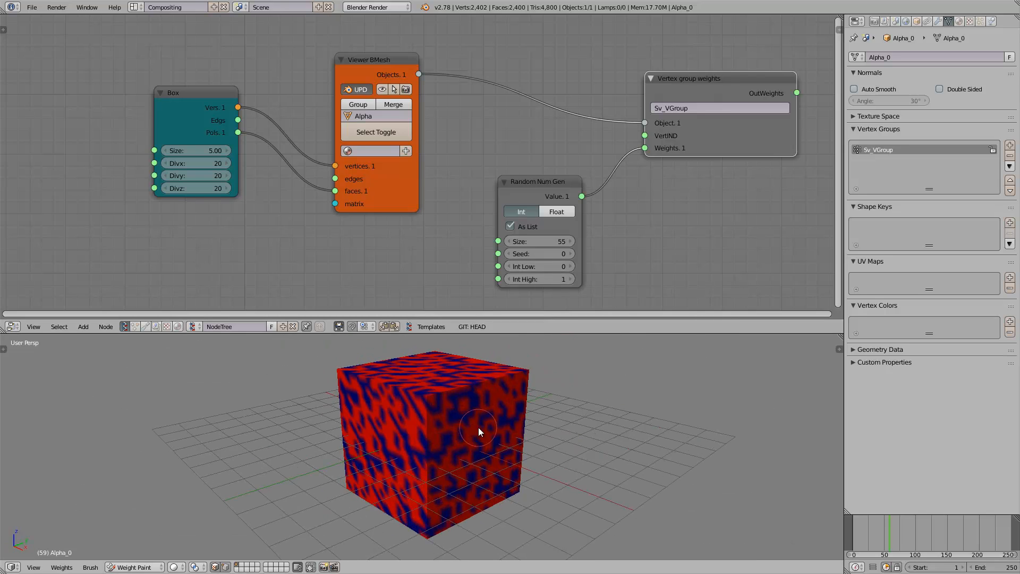
pyautogui.moveTo(538, 253); pyautogui.dragTo(568, 254)
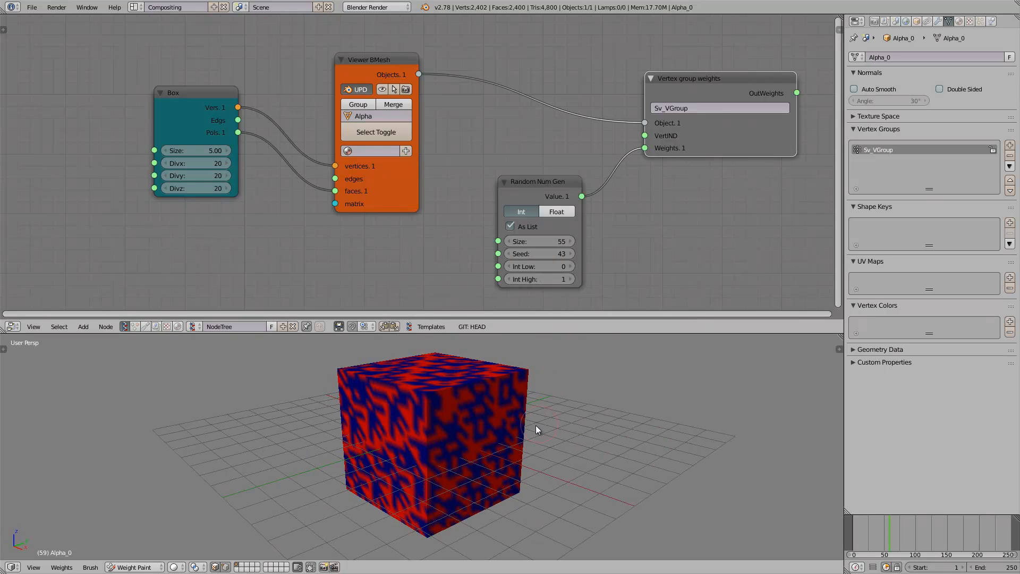
pyautogui.moveTo(535, 425); pyautogui.dragTo(466, 375, button='middle')
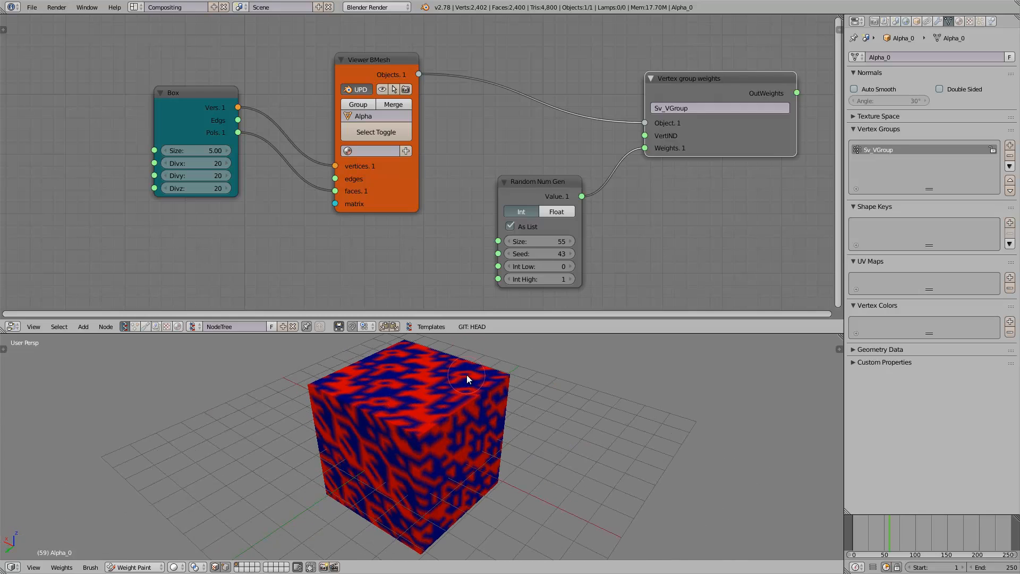
# Return the cube to Object Mode and add a Mask modifier that uses the vertex group Sv_VGroup.
pyautogui.press('Tab')
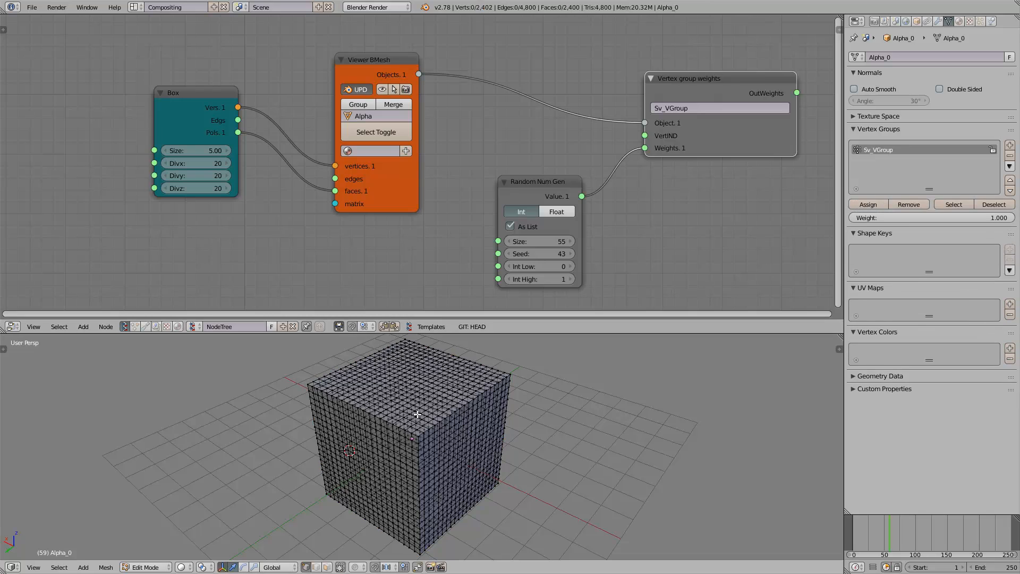
pyautogui.click(157, 566)
pyautogui.click(151, 554)
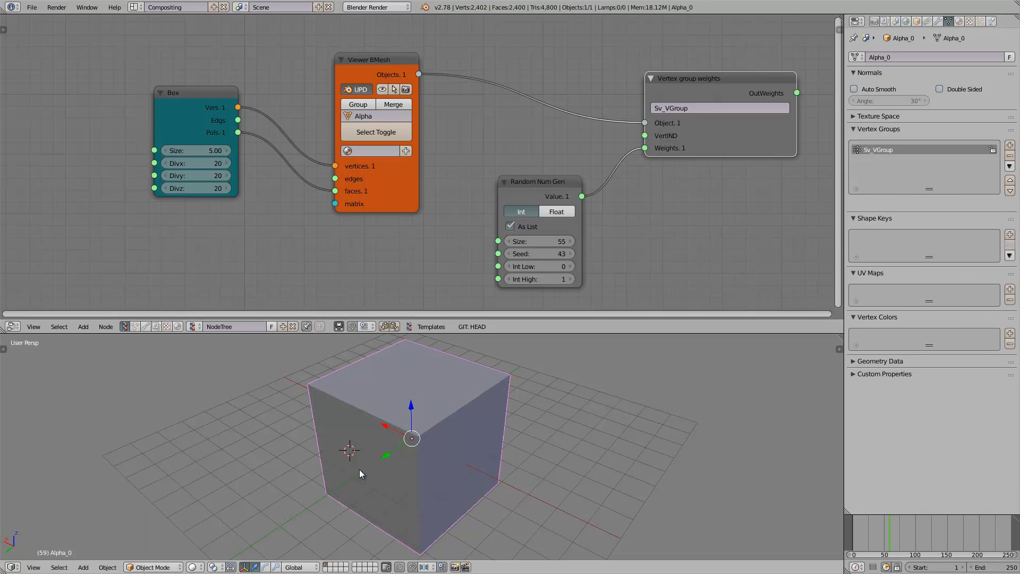
pyautogui.click(937, 21)
pyautogui.click(917, 56)
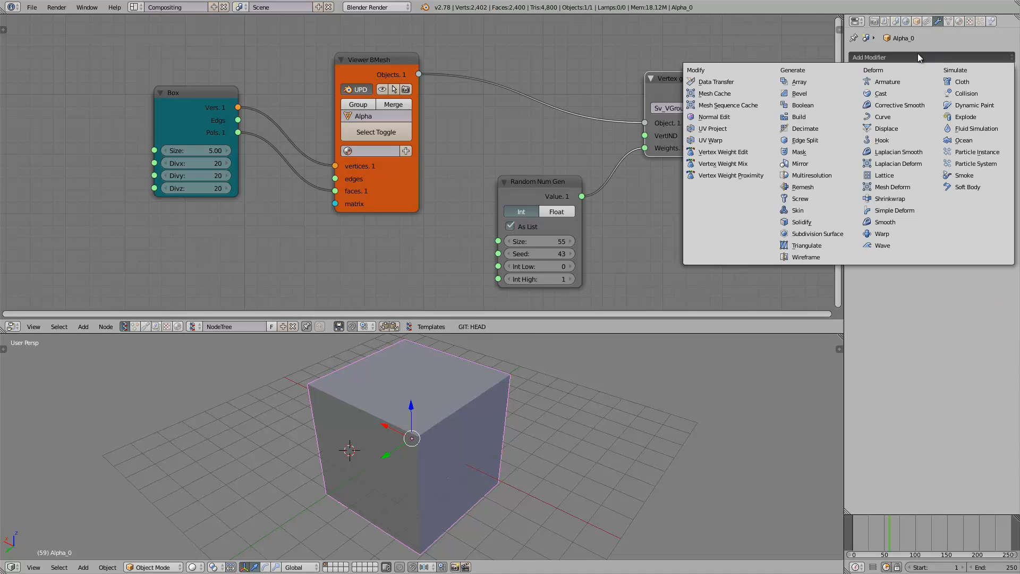
pyautogui.click(827, 154)
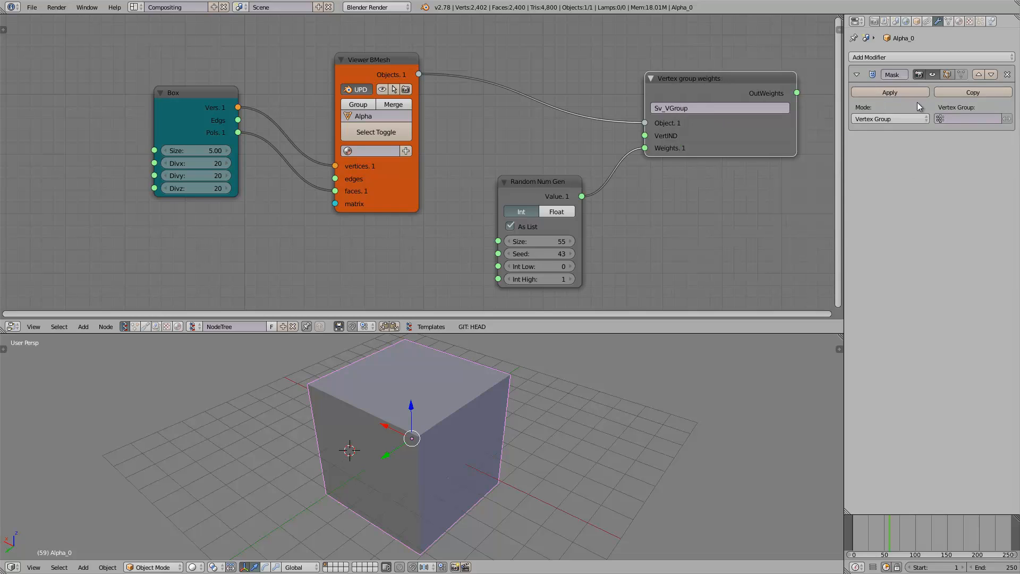
pyautogui.click(964, 119)
pyautogui.click(956, 130)
# Deselect the cube and vary the masked faces by setting the Random Num Gen node's Seed to 139.
pyautogui.moveTo(610, 409); pyautogui.dragTo(532, 420, button='middle')
pyautogui.moveTo(539, 254); pyautogui.dragTo(567, 250)
pyautogui.moveTo(526, 372); pyautogui.dragTo(503, 423, button='middle')
pyautogui.press('a')
pyautogui.moveTo(523, 255); pyautogui.dragTo(550, 253)
pyautogui.moveTo(503, 372); pyautogui.dragTo(414, 404, button='middle')
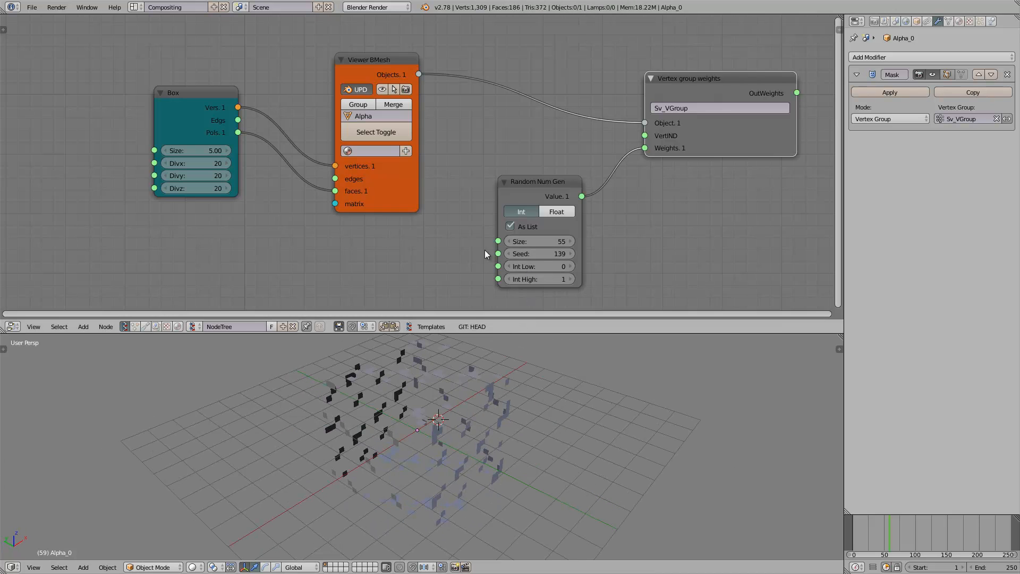
pyautogui.moveTo(474, 169); pyautogui.dragTo(373, 151, button='middle')
pyautogui.scroll(-1, 434, 181)
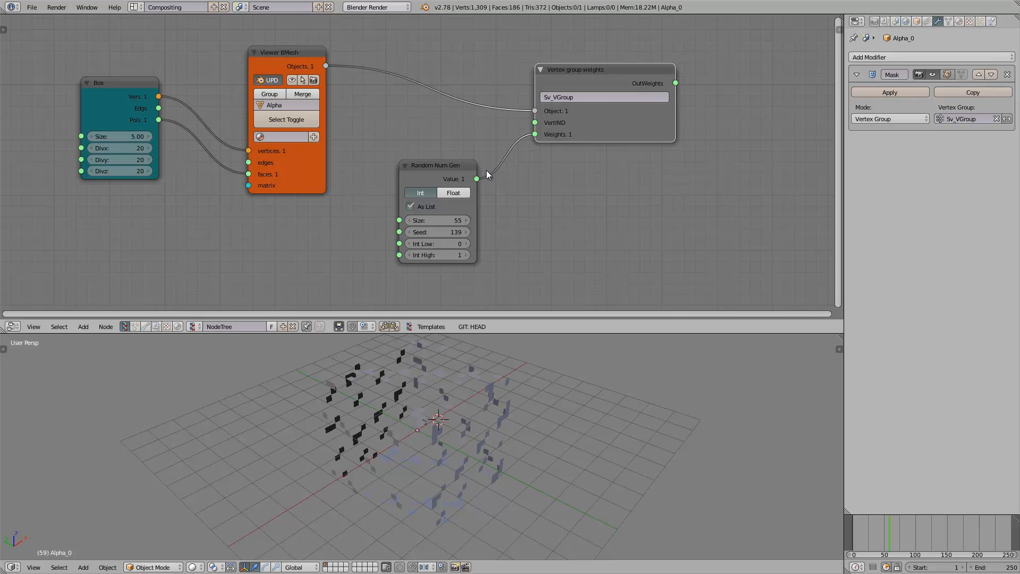
# Spread out the Random Num Gen and Vertex group weights nodes and inspect the masked faces of the cube.
pyautogui.moveTo(451, 169); pyautogui.dragTo(463, 164)
pyautogui.moveTo(603, 133); pyautogui.dragTo(621, 125)
pyautogui.moveTo(487, 204); pyautogui.dragTo(524, 204)
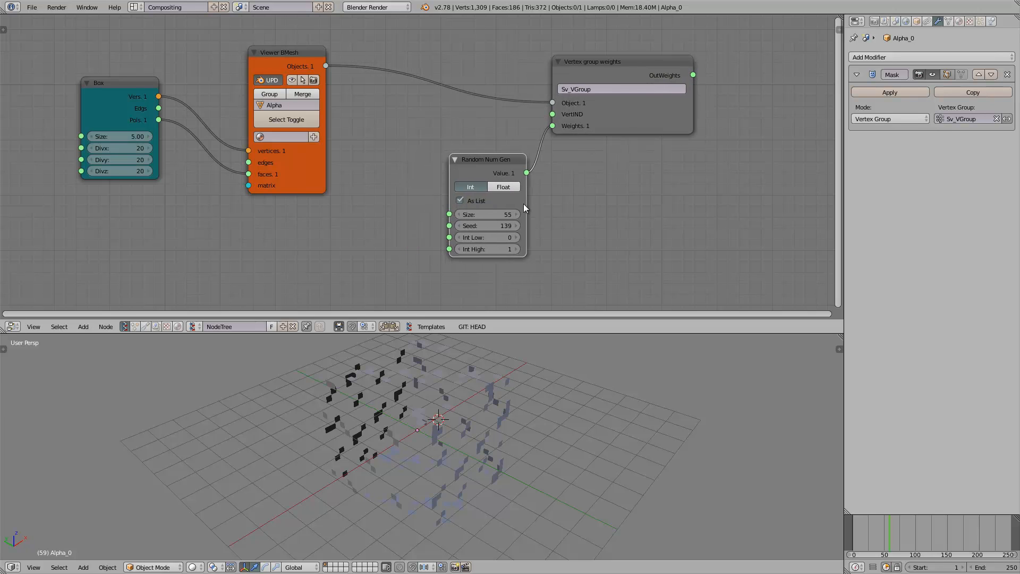
pyautogui.moveTo(489, 371); pyautogui.dragTo(404, 446, button='middle')
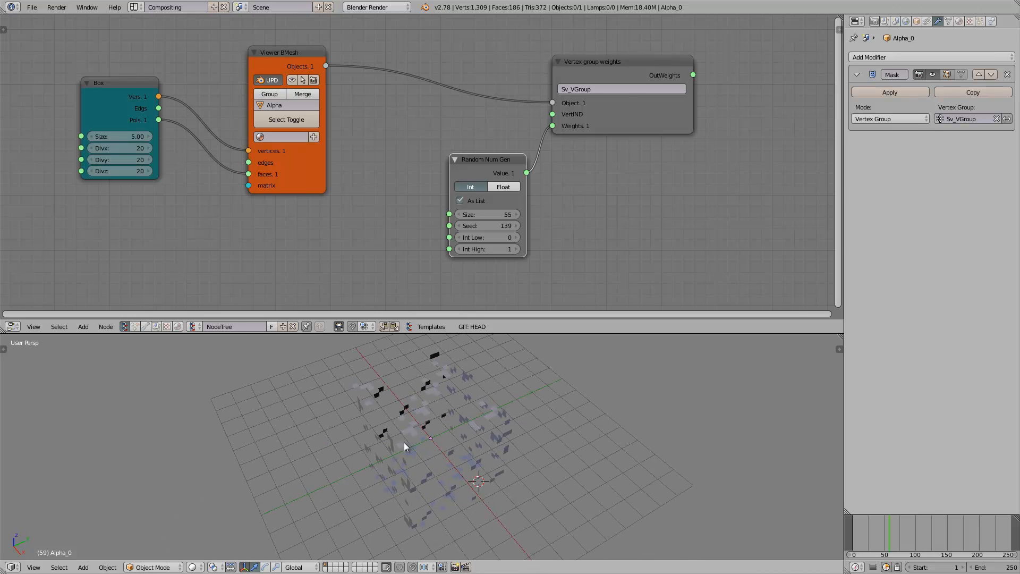
pyautogui.scroll(1, 519, 227)
pyautogui.click(616, 118)
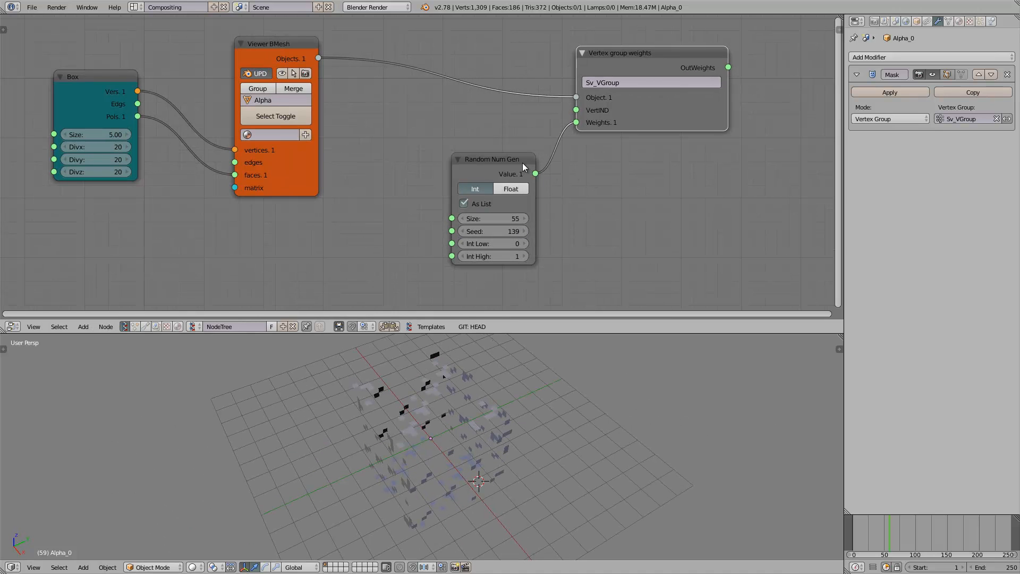
pyautogui.moveTo(522, 162); pyautogui.dragTo(497, 148)
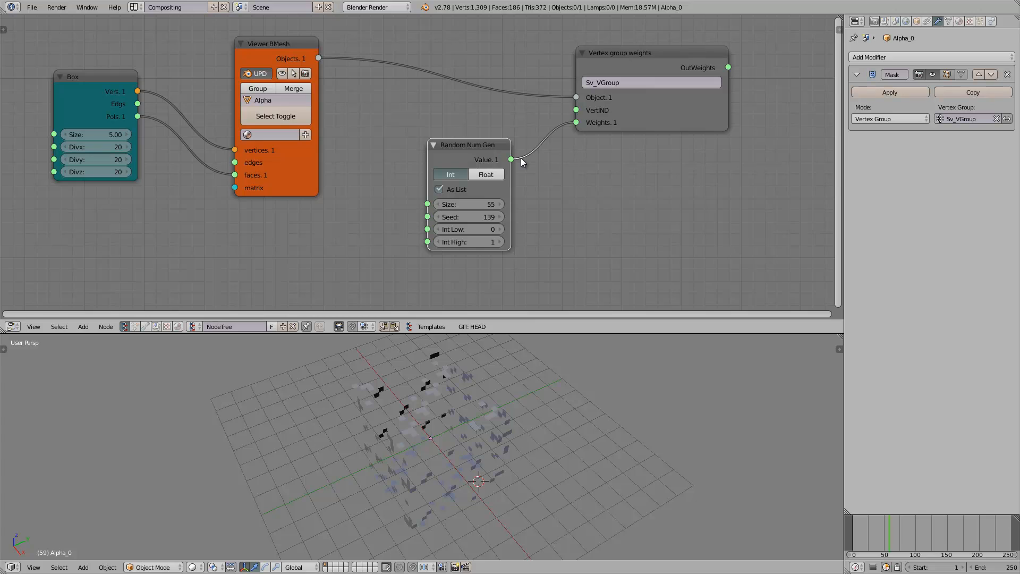
pyautogui.moveTo(491, 350); pyautogui.dragTo(423, 403, button='middle')
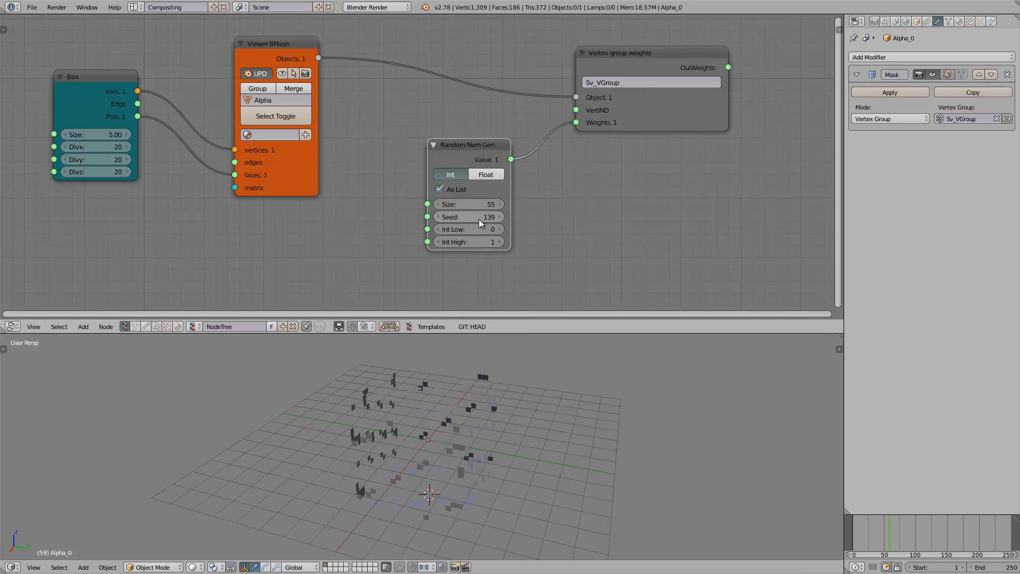
# Set the Random Num Gen node's Seed to 152 and save over the existing blend file.
pyautogui.moveTo(475, 218); pyautogui.dragTo(492, 221)
pyautogui.moveTo(523, 213); pyautogui.dragTo(528, 219, button='middle')
pyautogui.hotkey('ctrl', 's')
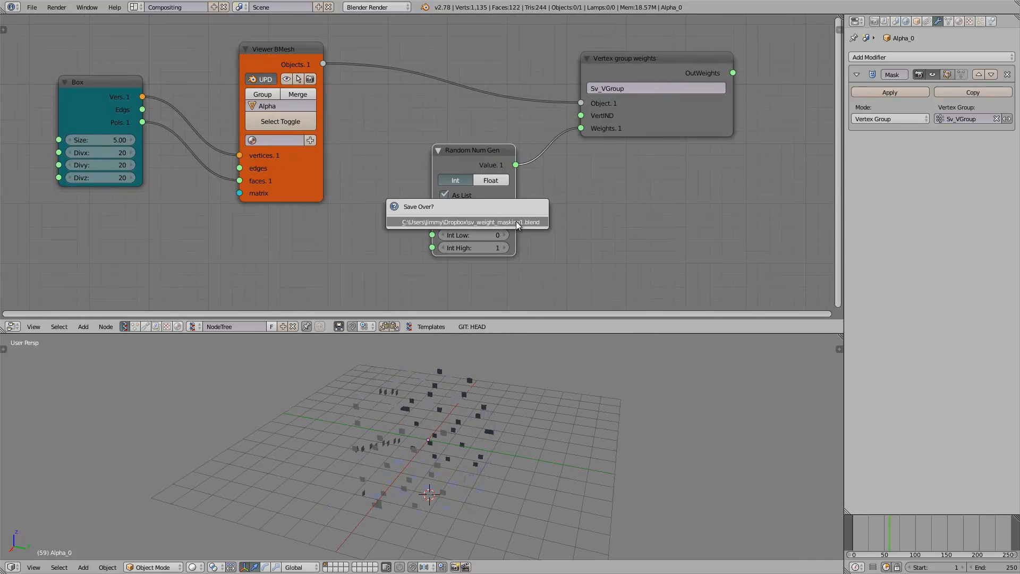
pyautogui.click(516, 221)
# Move the Vertex group weights and Random Num Gen nodes farther from the Viewer BMesh node to open up space.
pyautogui.moveTo(489, 150); pyautogui.dragTo(515, 147)
pyautogui.moveTo(646, 116); pyautogui.dragTo(679, 97)
pyautogui.moveTo(512, 145); pyautogui.dragTo(548, 128)
pyautogui.moveTo(549, 129); pyautogui.dragTo(577, 125, button='middle')
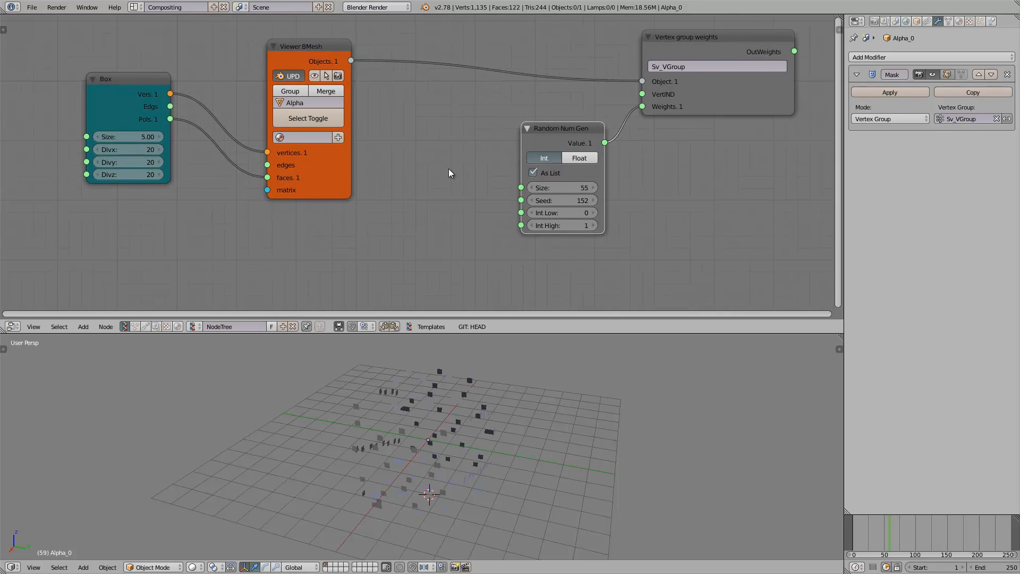
# Add a Vector Noise MK2 node between the Viewer BMesh and Random Num Gen nodes.
pyautogui.hotkey('shift', 'a')
pyautogui.click(448, 169)
pyautogui.write('noise')
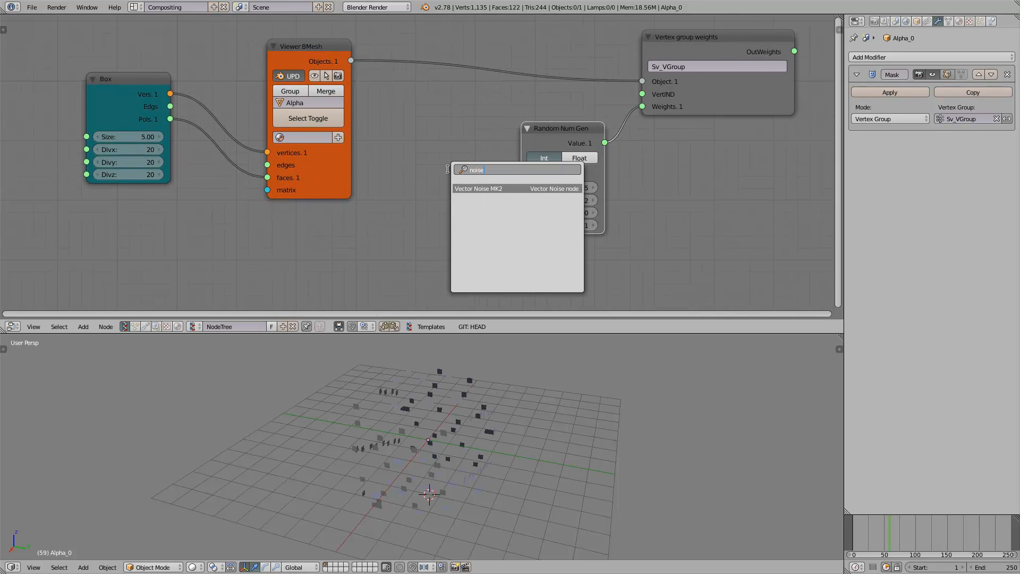
pyautogui.press('Return')
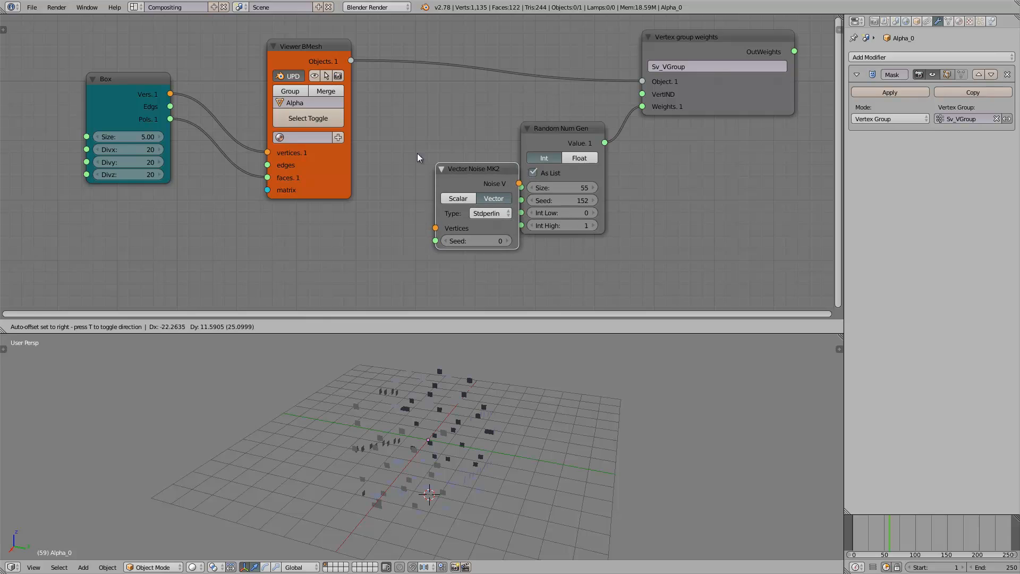
pyautogui.click(409, 149)
pyautogui.moveTo(545, 136); pyautogui.dragTo(562, 158)
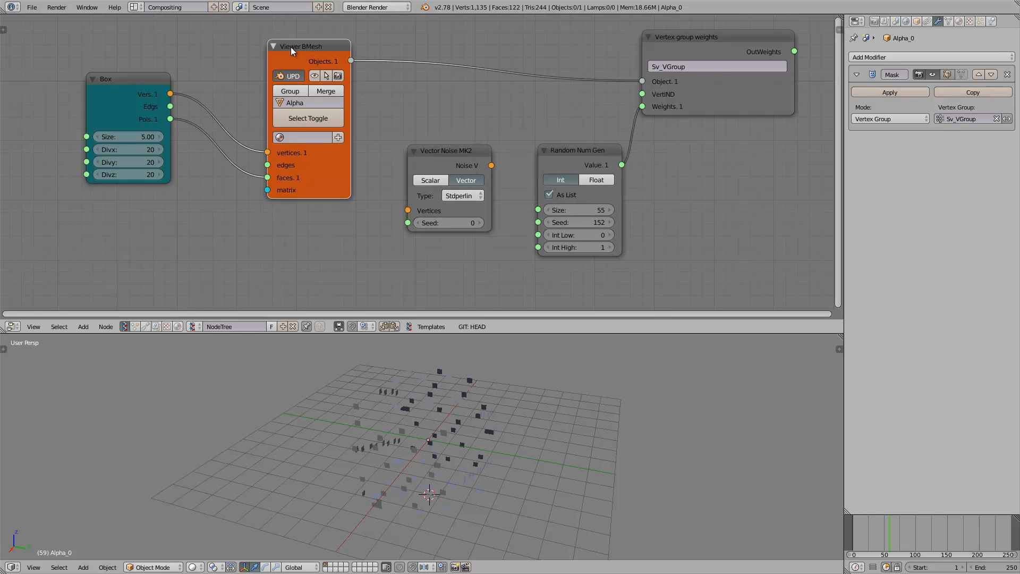
# Feed the Box vertices into Vector Noise MK2, set it to Scalar, and link its output to Weights in place of Random Num Gen.
pyautogui.moveTo(291, 46); pyautogui.dragTo(275, 42)
pyautogui.moveTo(152, 78)
pyautogui.mouseDown()
pyautogui.moveTo(141, 181)
pyautogui.moveTo(407, 211)
pyautogui.mouseUp()
pyautogui.moveTo(444, 151); pyautogui.dragTo(641, 106)
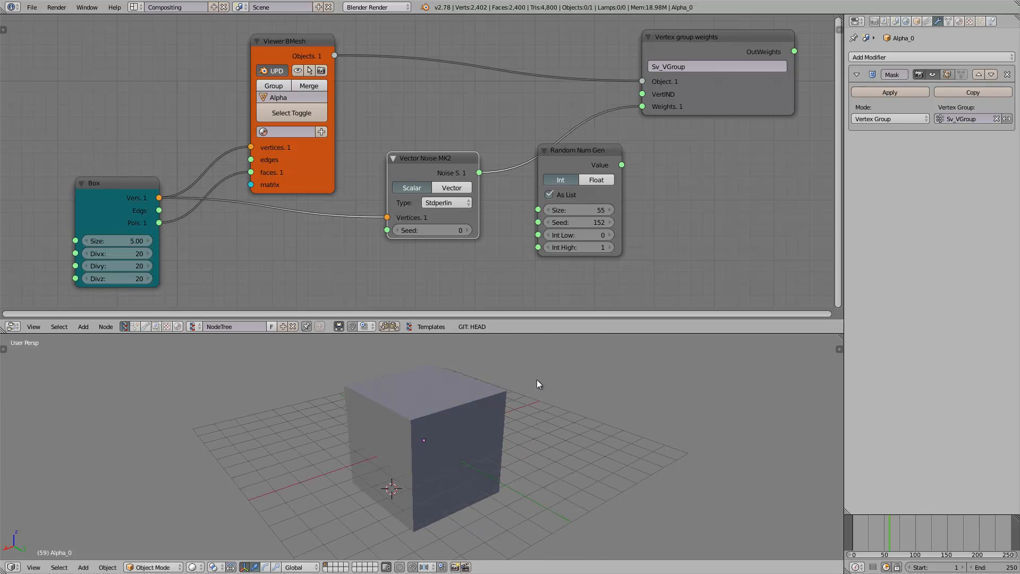
pyautogui.moveTo(536, 379); pyautogui.dragTo(523, 373, button='middle')
pyautogui.moveTo(579, 151); pyautogui.dragTo(602, 169)
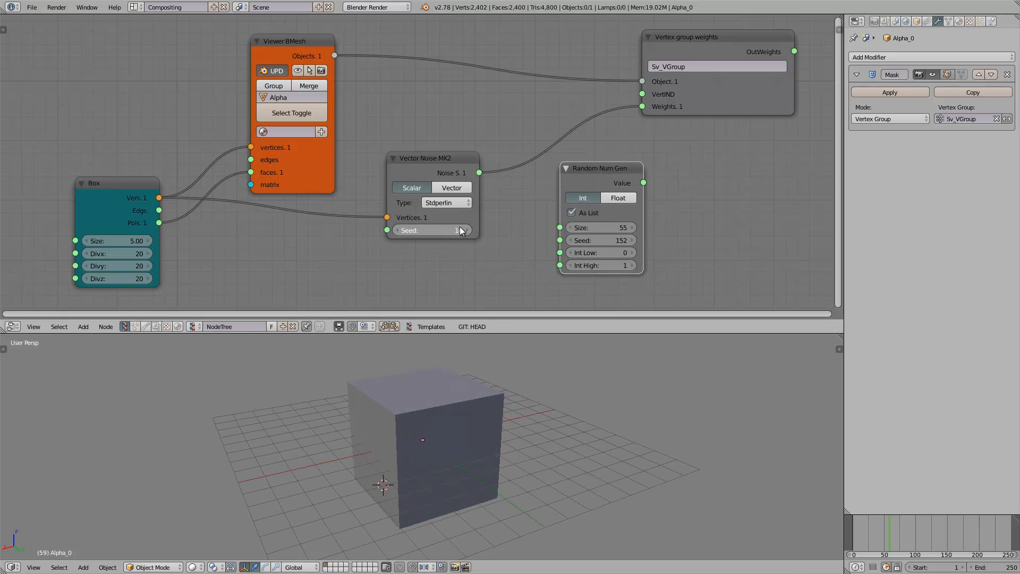
# Set the Vector Noise MK2 node's Seed to 15 and rearrange the noise, Random Num Gen and Viewer BMesh nodes.
pyautogui.moveTo(460, 229); pyautogui.dragTo(470, 229)
pyautogui.moveTo(436, 158); pyautogui.dragTo(467, 168)
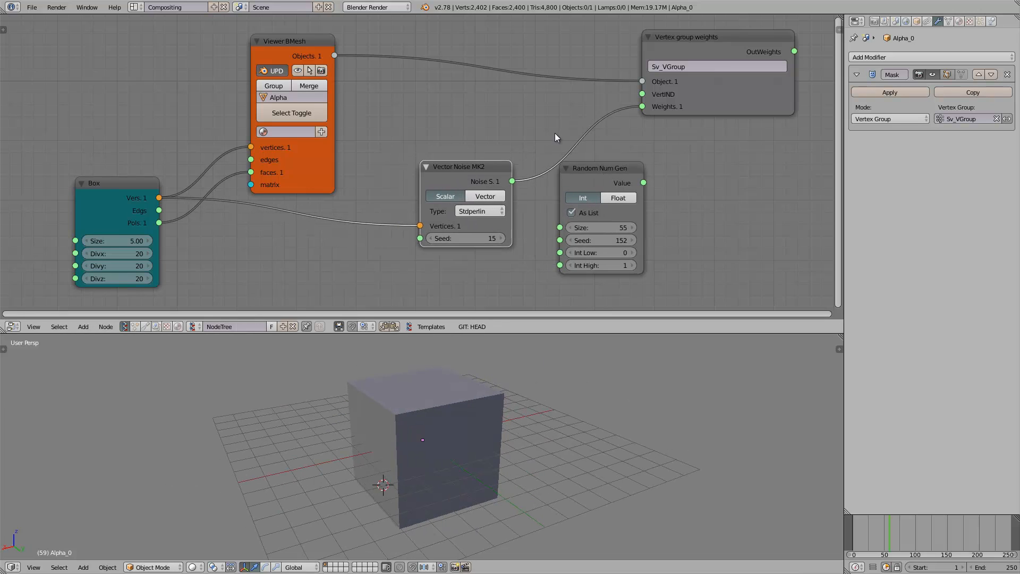
pyautogui.moveTo(564, 135); pyautogui.dragTo(486, 135, button='middle')
pyautogui.moveTo(514, 174); pyautogui.dragTo(538, 186)
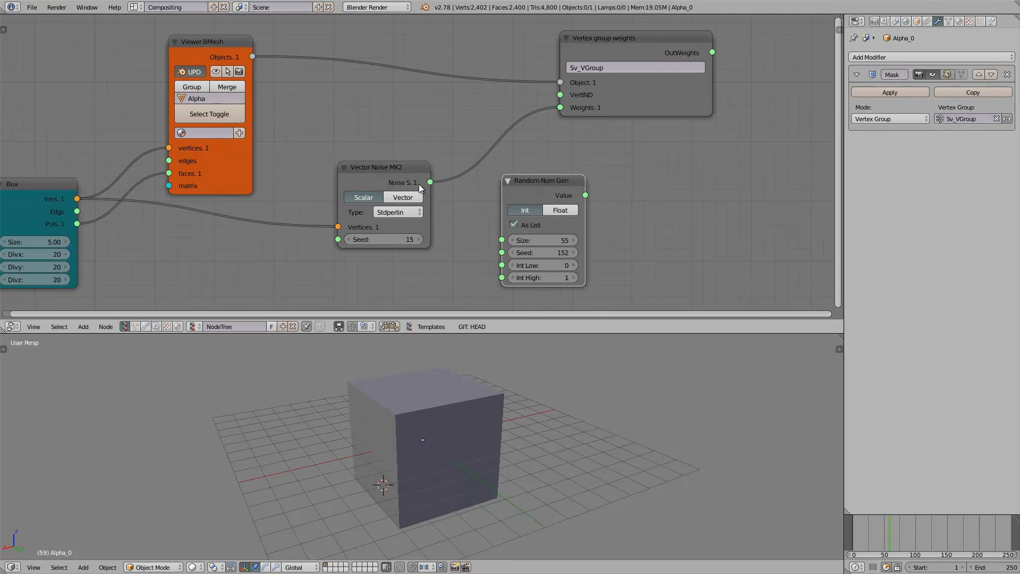
pyautogui.moveTo(418, 184); pyautogui.dragTo(406, 166)
pyautogui.moveTo(227, 55); pyautogui.dragTo(240, 35)
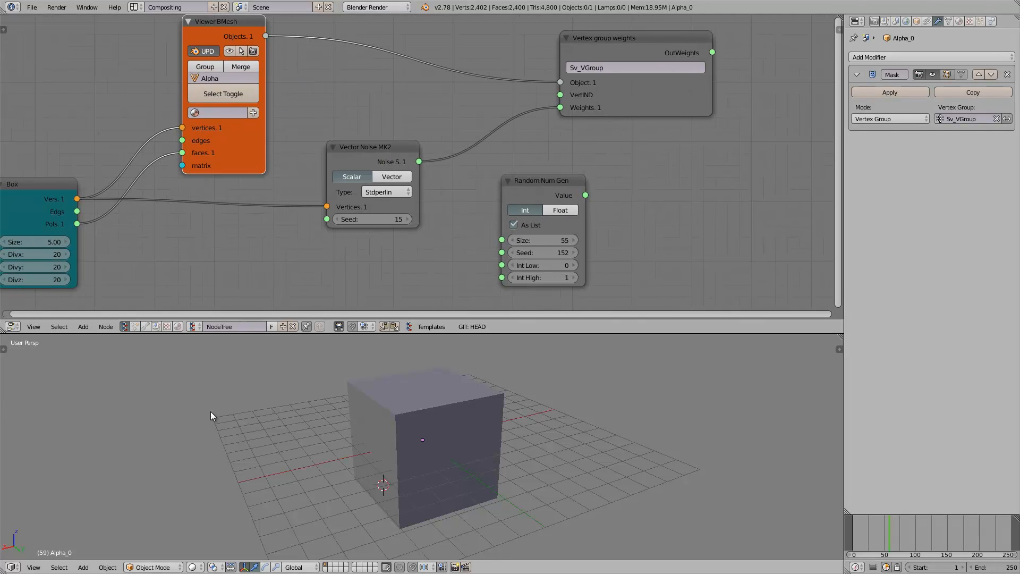
# Select the cube, show its mesh data with the vertex groups, and switch it to Weight Paint mode.
pyautogui.rightClick(394, 457)
pyautogui.click(948, 21)
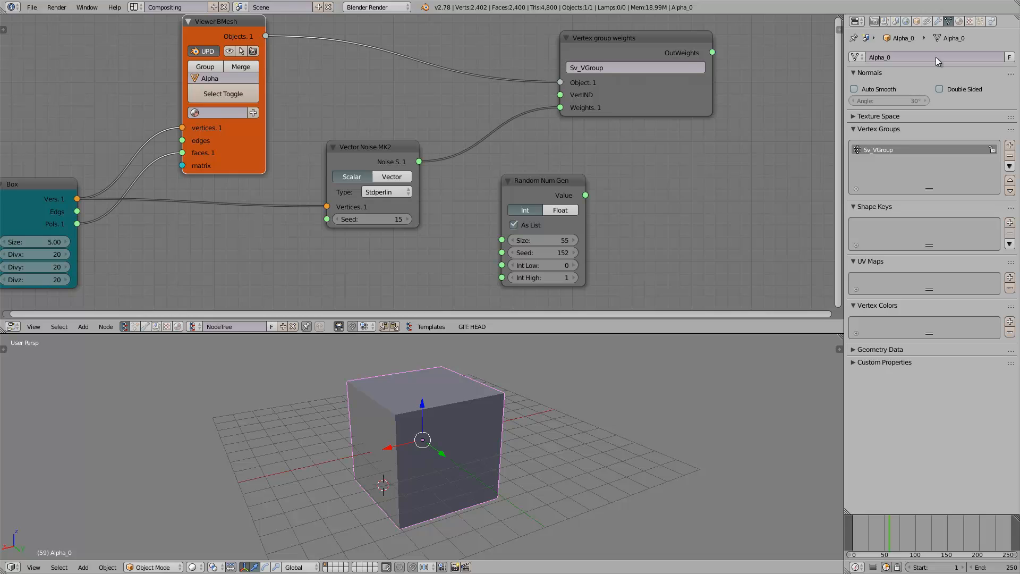
pyautogui.click(153, 567)
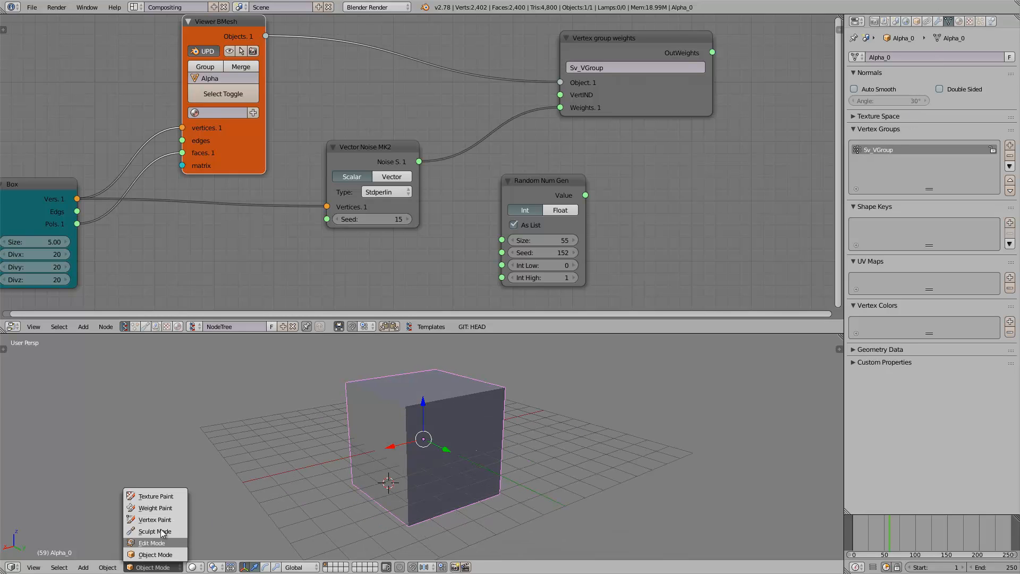
pyautogui.click(158, 509)
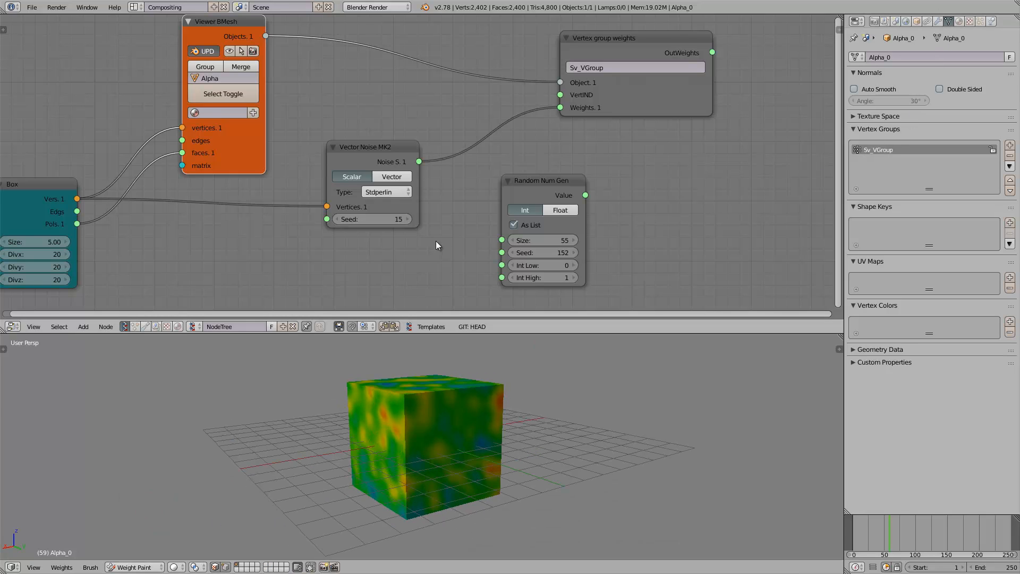
# Set the Vector Noise MK2 node's Seed to 56, check the weight pattern on the cube, and save the file.
pyautogui.moveTo(394, 219); pyautogui.dragTo(419, 219)
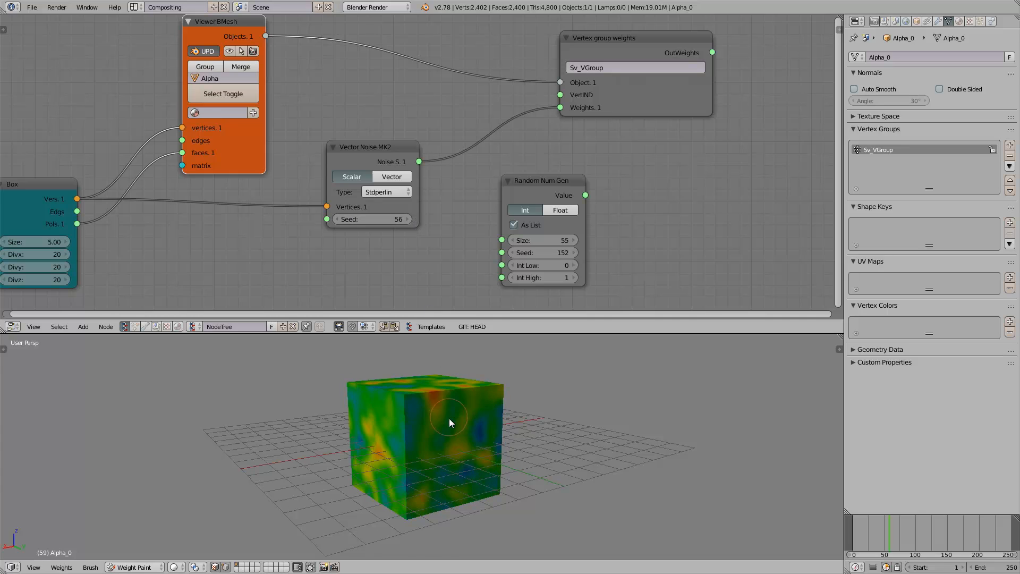
pyautogui.moveTo(450, 420); pyautogui.dragTo(476, 440, button='middle')
pyautogui.hotkey('ctrl', 's')
pyautogui.click(476, 440)
# Set the Vector Noise MK2 node's Seed to 144 and start saving over the blend file again.
pyautogui.moveTo(375, 221); pyautogui.dragTo(429, 219)
pyautogui.scroll(-1, 427, 401)
pyautogui.scroll(4, 426, 403)
pyautogui.hotkey('ctrl', 's')
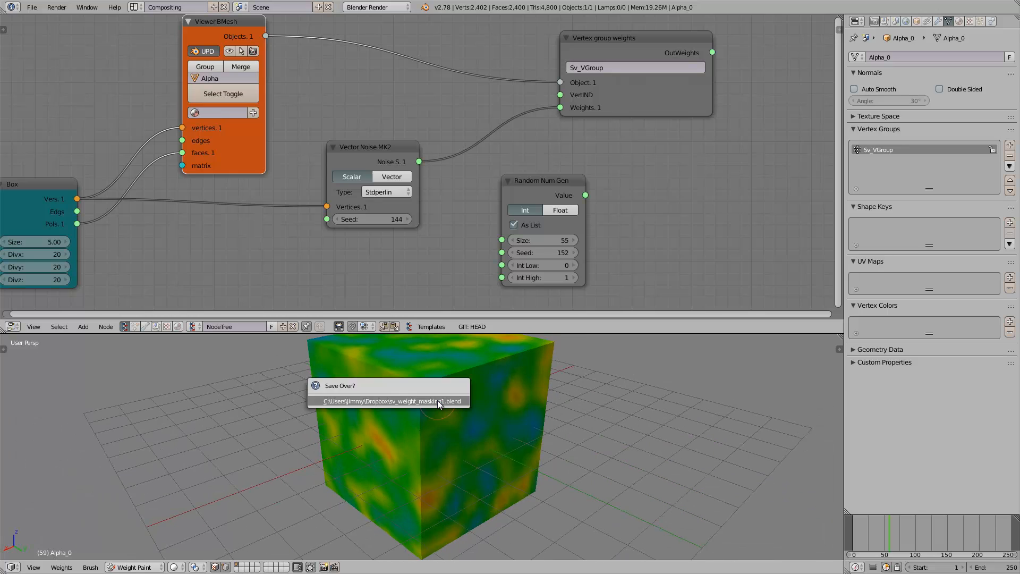
# Set the Vector Noise MK2 node's Seed to 115, check the weights on the cube, and reposition the noise node.
pyautogui.moveTo(387, 218); pyautogui.dragTo(373, 220)
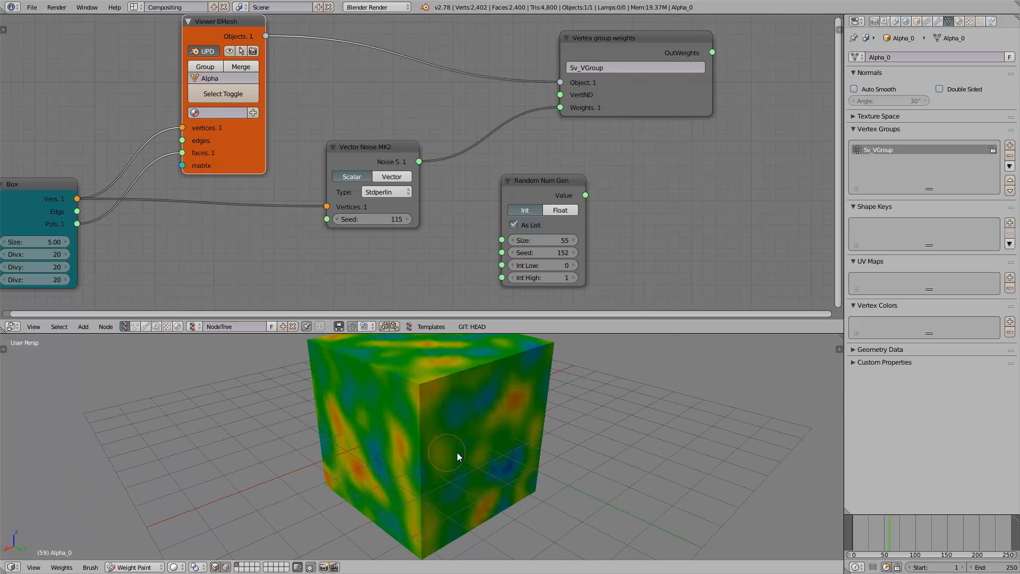
pyautogui.moveTo(457, 453); pyautogui.dragTo(445, 404, button='middle')
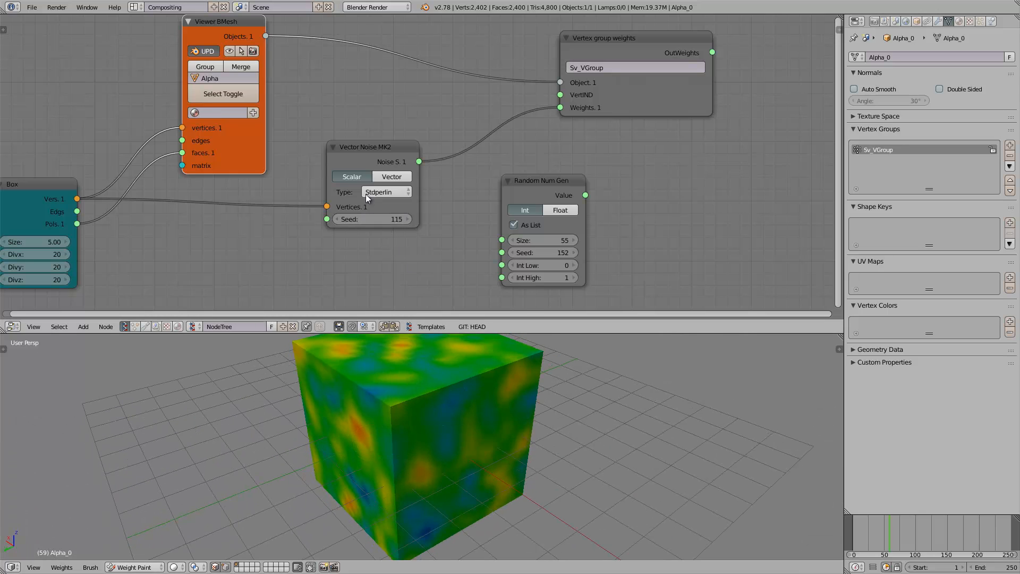
pyautogui.moveTo(380, 146); pyautogui.dragTo(361, 163)
pyautogui.moveTo(434, 414); pyautogui.dragTo(419, 426, button='middle')
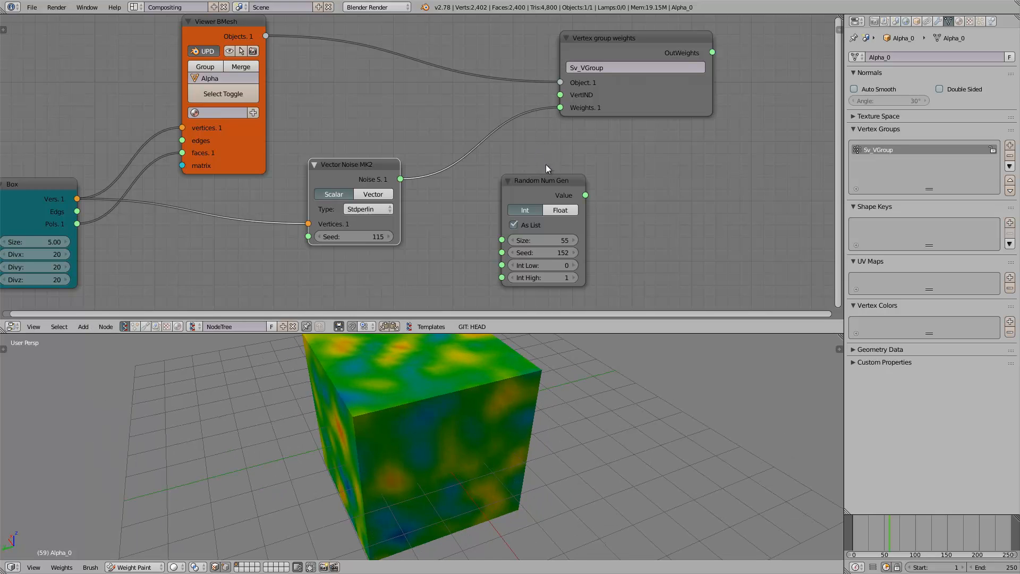
# Move Random Num Gen aside and insert a Math MK2 node into the link between Vector Noise MK2 and Vertex group weights.
pyautogui.moveTo(526, 182); pyautogui.dragTo(628, 182)
pyautogui.hotkey('alt', 'space')
pyautogui.write('sine')
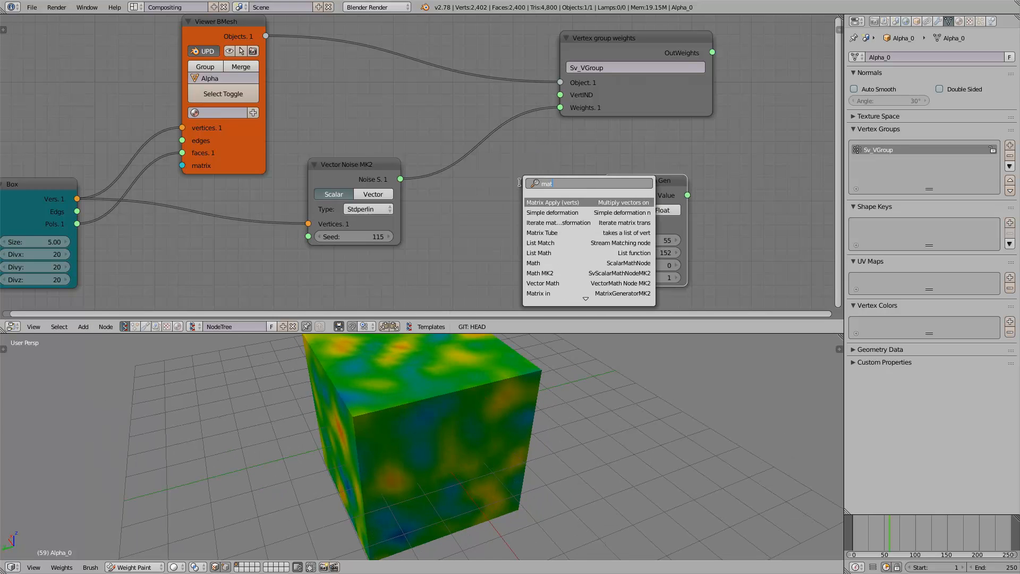
pyautogui.press('Return')
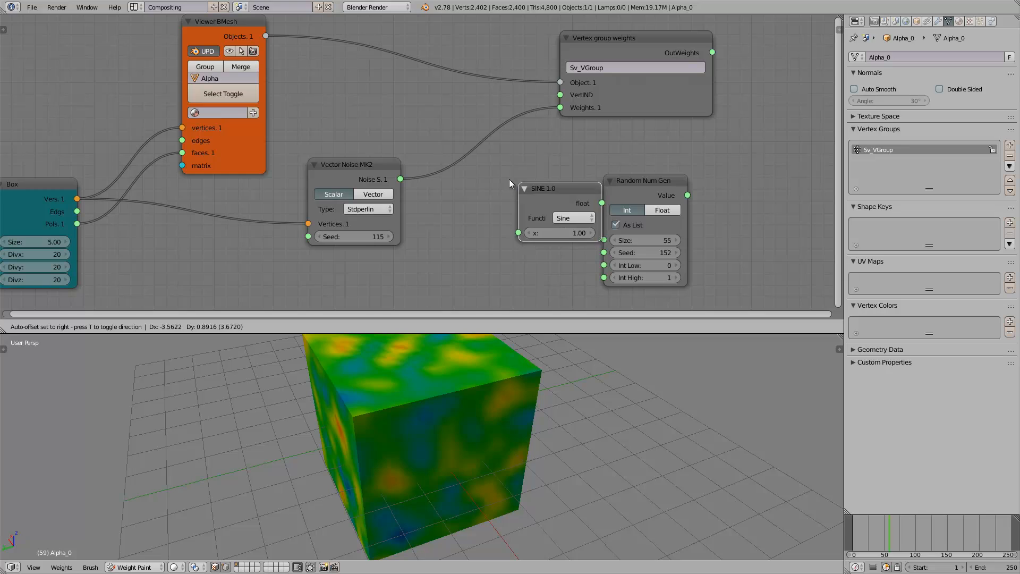
pyautogui.click(462, 140)
# Set the math node's function to multiply (*) with y at 1.51 and inspect the stronger weights on the cube.
pyautogui.click(516, 174)
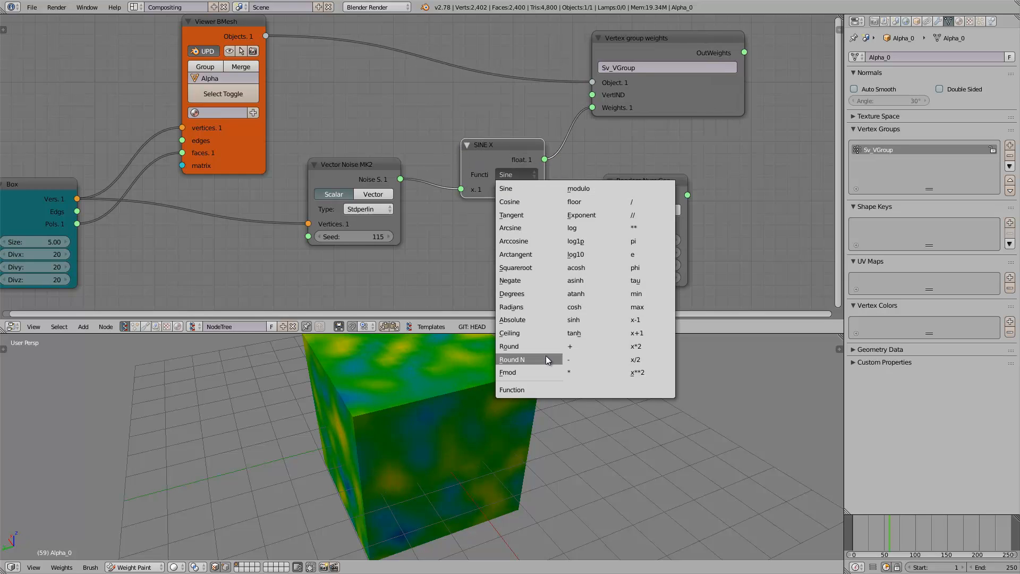
pyautogui.click(569, 373)
pyautogui.moveTo(525, 202); pyautogui.dragTo(532, 203)
pyautogui.moveTo(494, 396); pyautogui.dragTo(545, 412, button='middle')
pyautogui.moveTo(438, 408); pyautogui.dragTo(351, 429, button='middle')
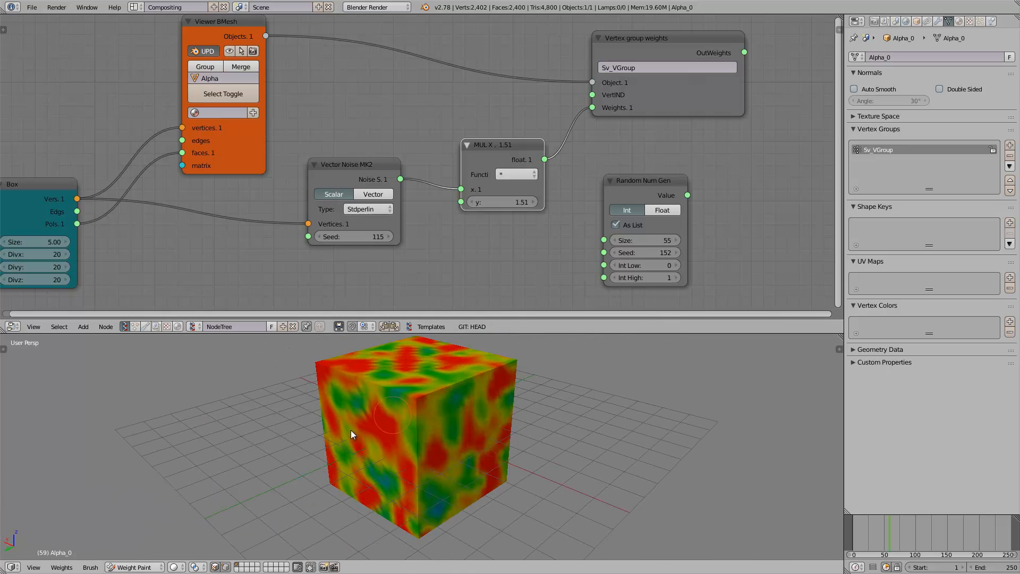
pyautogui.moveTo(519, 242); pyautogui.dragTo(515, 232, button='middle')
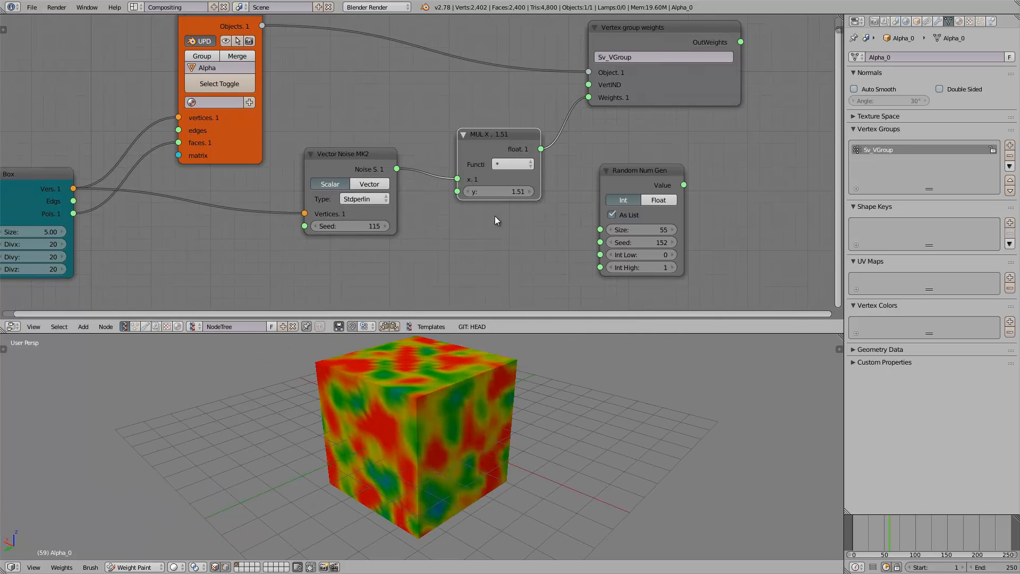
# Return the cube to Object Mode and choose Sv_VGroup again as the Mask modifier's vertex group.
pyautogui.click(141, 566)
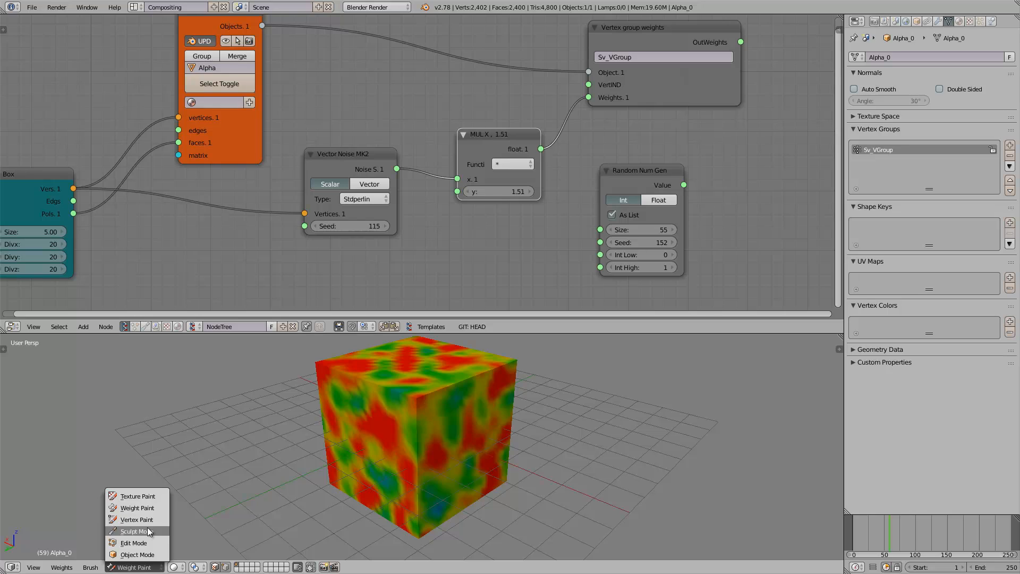
pyautogui.click(137, 554)
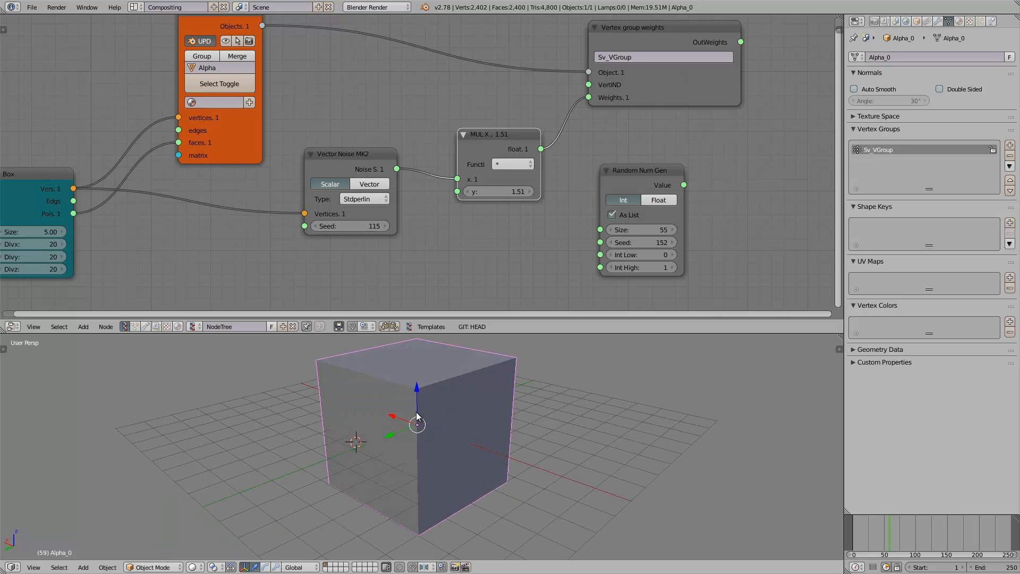
pyautogui.click(938, 22)
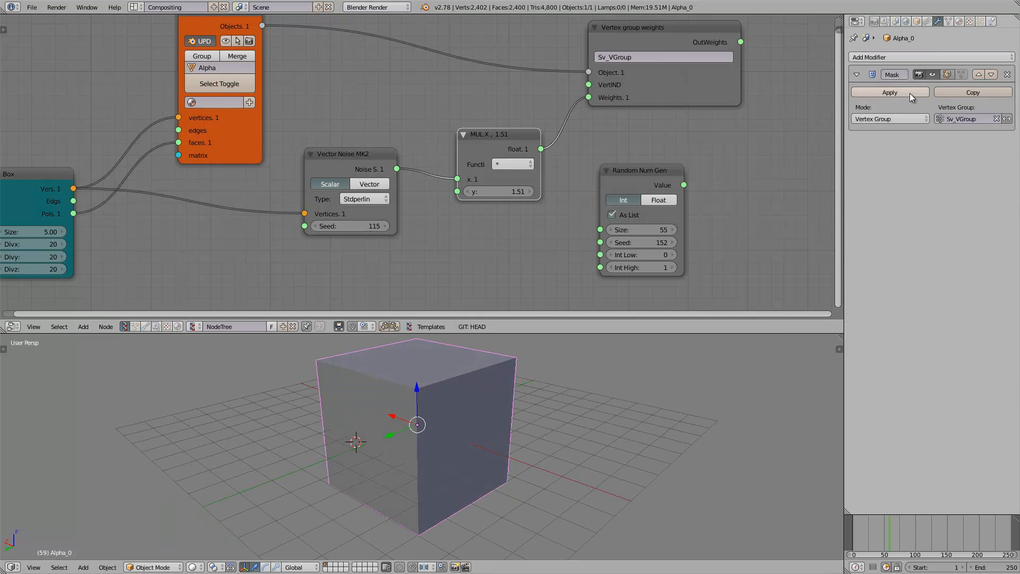
pyautogui.click(964, 119)
pyautogui.click(964, 130)
pyautogui.moveTo(480, 347); pyautogui.dragTo(484, 346, button='middle')
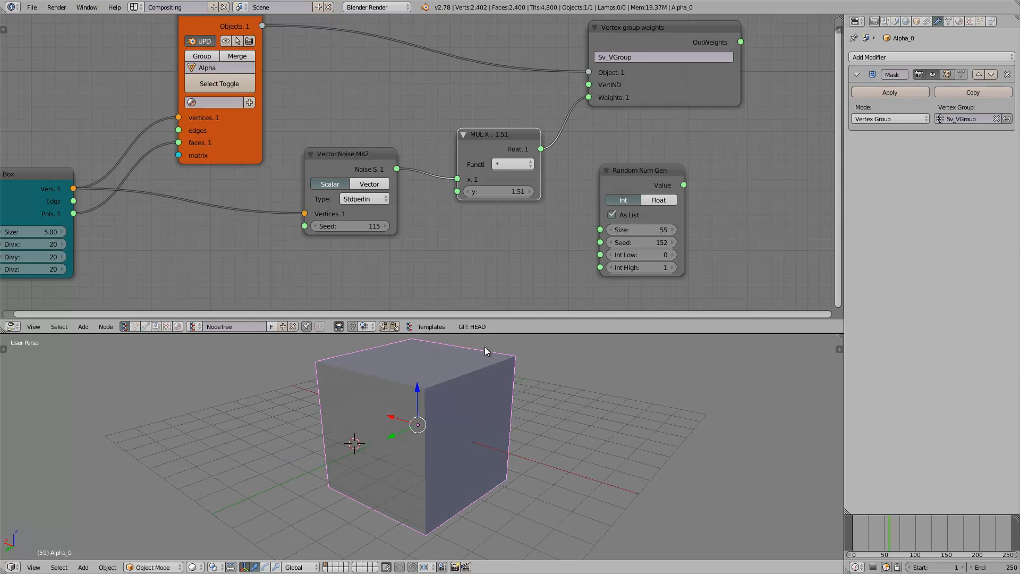
# Set the multiply node's y to 1.00 and the Vector Noise MK2 Seed to 146, and save over the blend file.
pyautogui.moveTo(508, 191)
pyautogui.mouseDown()
pyautogui.moveTo(523, 190)
pyautogui.moveTo(515, 196)
pyautogui.mouseUp()
pyautogui.rightClick(515, 195)
pyautogui.moveTo(365, 225); pyautogui.dragTo(382, 226)
pyautogui.hotkey('ctrl', 's')
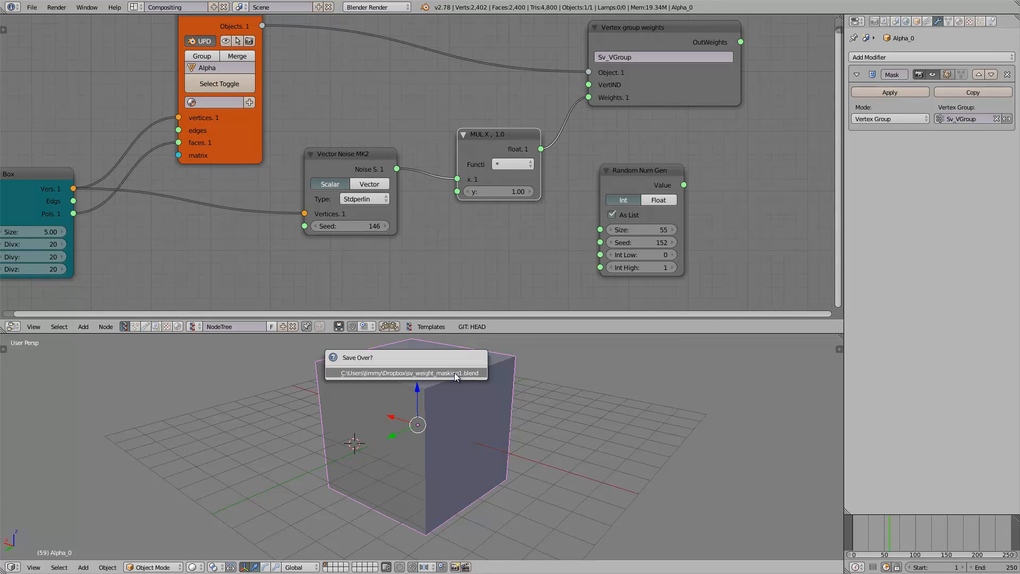
pyautogui.click(455, 371)
pyautogui.moveTo(473, 388); pyautogui.dragTo(537, 377, button='middle')
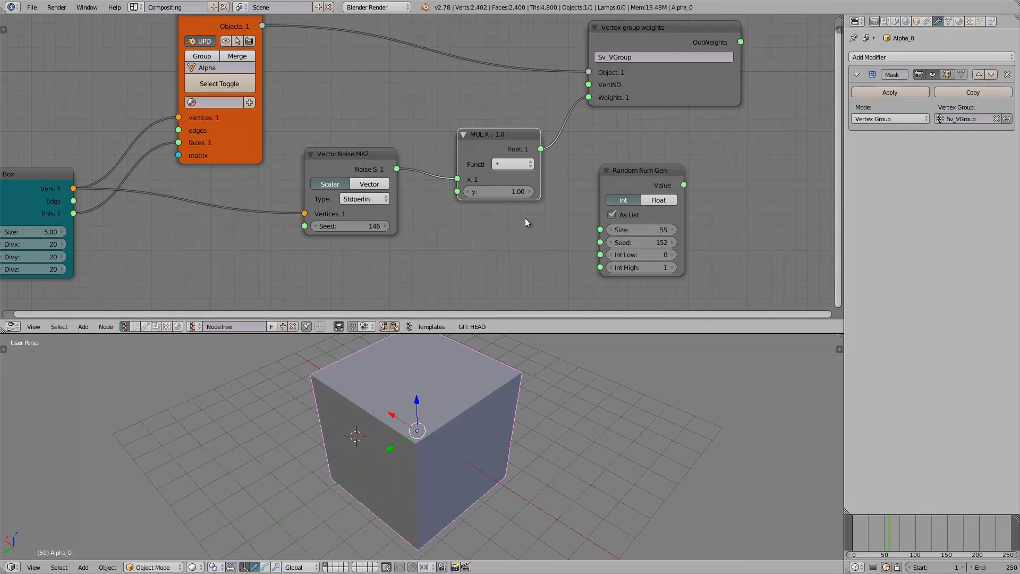
# Examine the input sockets of the Vertex group weights node up close.
pyautogui.scroll(-2, 525, 218)
pyautogui.moveTo(644, 107); pyautogui.dragTo(636, 139, button='middle')
pyautogui.moveTo(634, 140); pyautogui.dragTo(631, 131)
pyautogui.moveTo(631, 132); pyautogui.dragTo(503, 211, button='middle')
pyautogui.scroll(9, 504, 211)
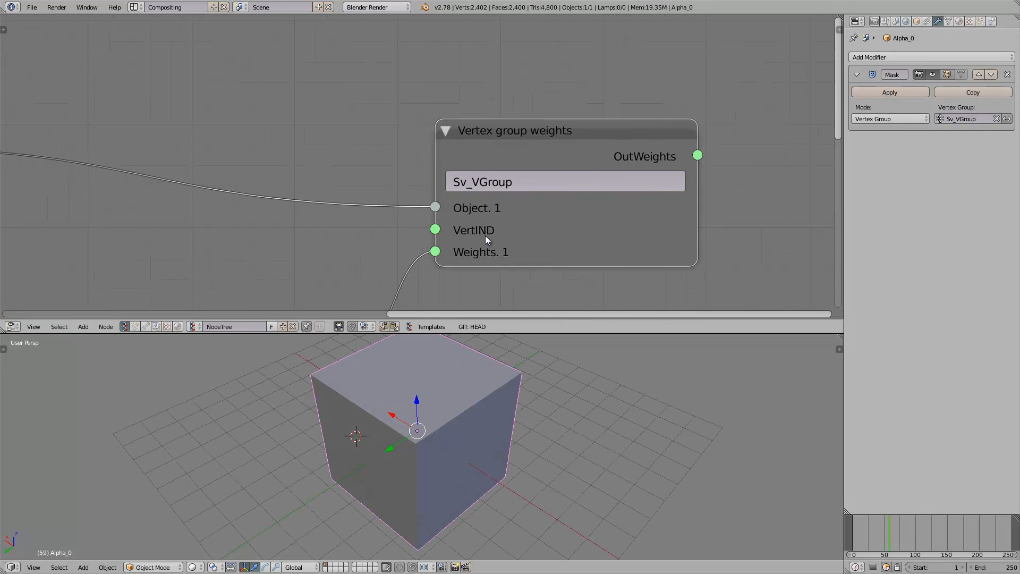
# Set the multiply node's y to 1.93 and move the node down to make room above it.
pyautogui.scroll(-2, 528, 248)
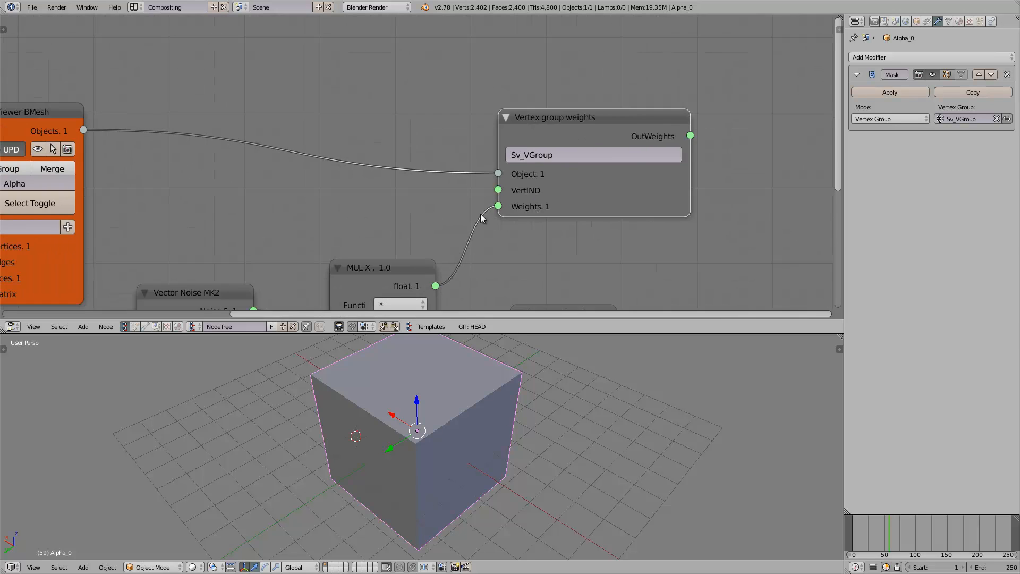
pyautogui.moveTo(510, 194); pyautogui.dragTo(620, 162, button='middle')
pyautogui.scroll(-2, 620, 149)
pyautogui.moveTo(560, 190); pyautogui.dragTo(583, 168, button='middle')
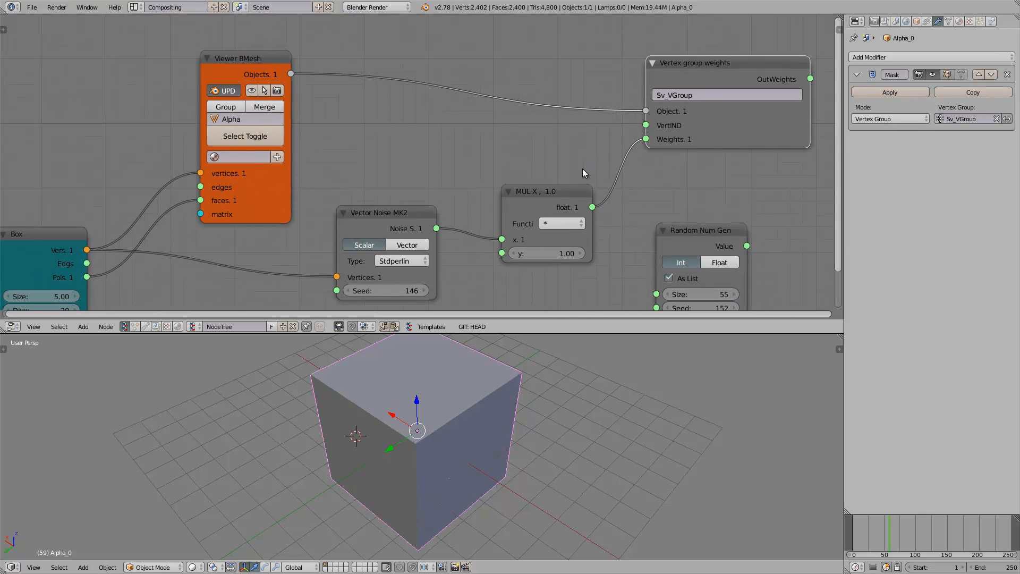
pyautogui.moveTo(543, 253); pyautogui.dragTo(556, 251)
pyautogui.moveTo(555, 210); pyautogui.dragTo(554, 245)
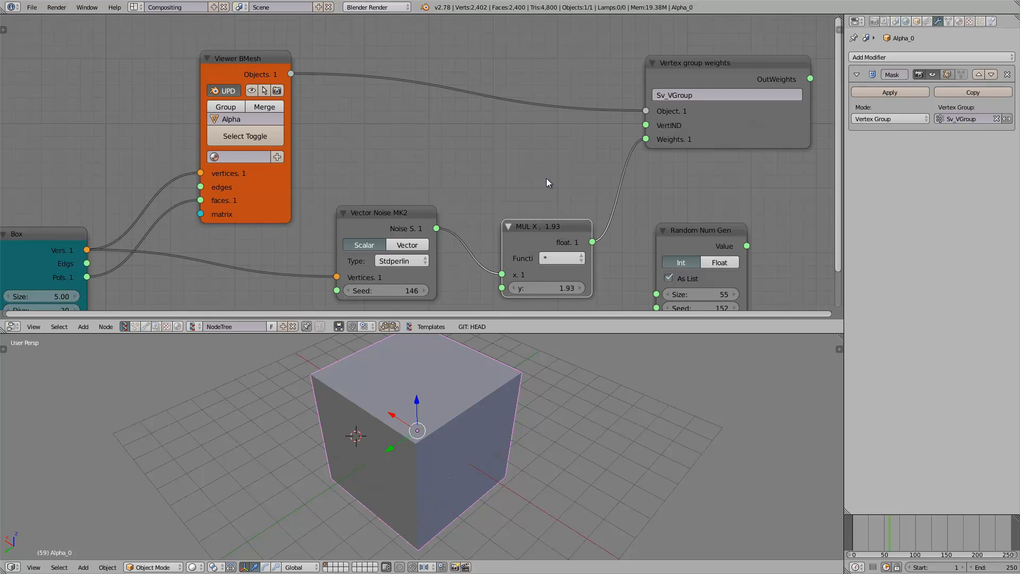
# Duplicate the multiply node on the Vector Noise output, set its function to floor and connect it to the Weights input.
pyautogui.hotkey('shift', 'd')
pyautogui.moveTo(437, 228); pyautogui.dragTo(489, 196)
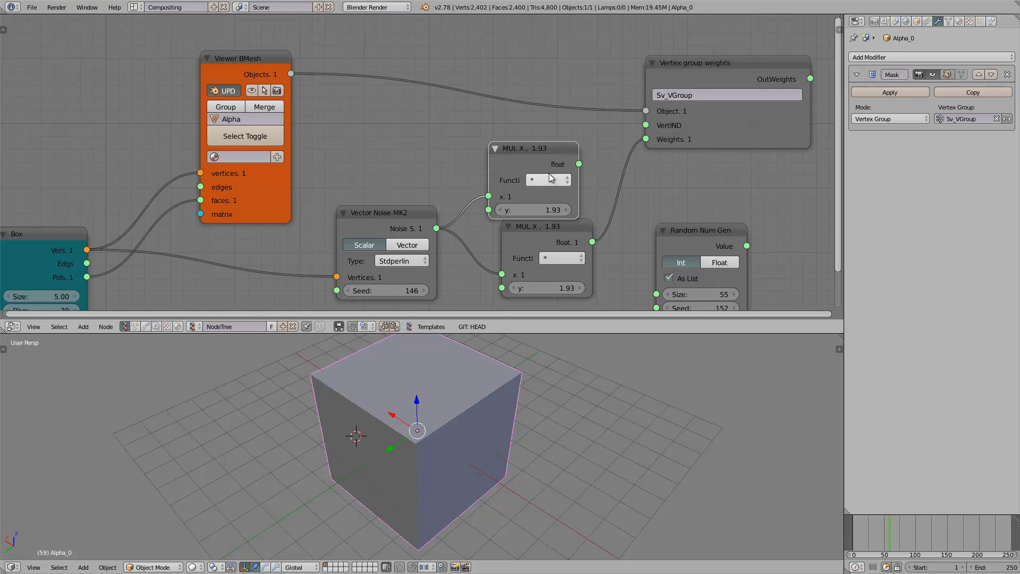
pyautogui.click(547, 180)
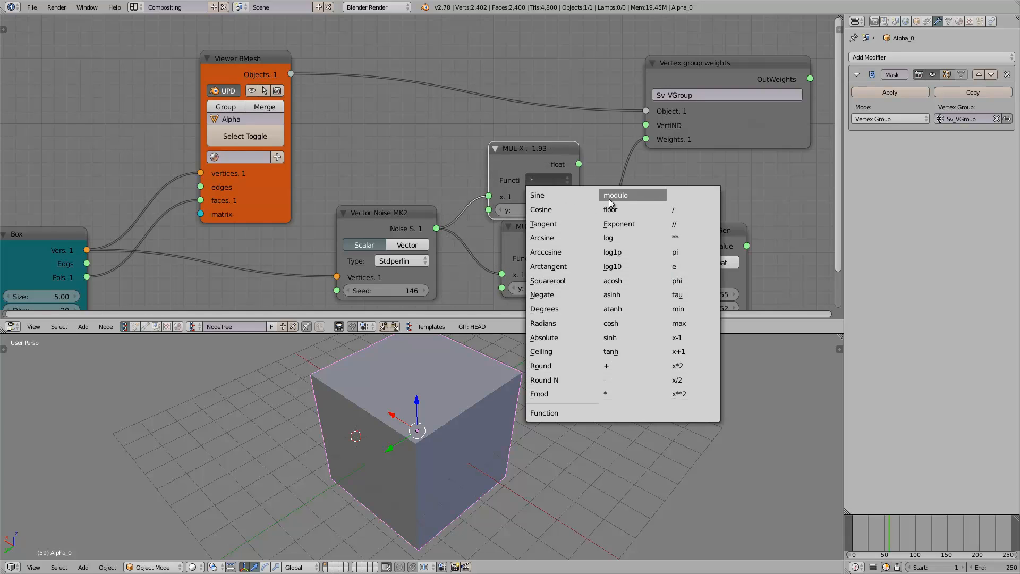
pyautogui.click(651, 208)
pyautogui.click(546, 180)
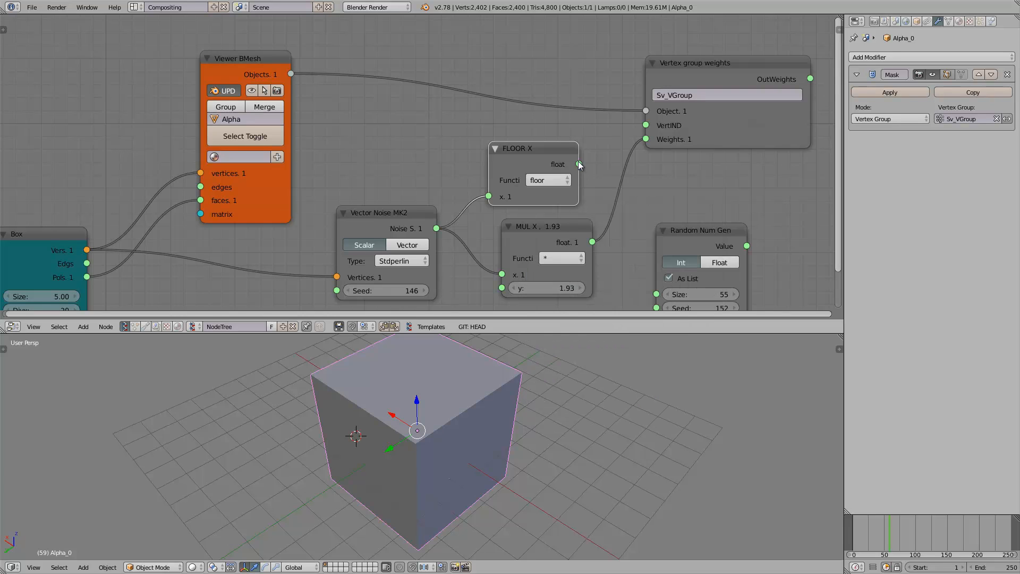
pyautogui.moveTo(579, 164); pyautogui.dragTo(643, 140)
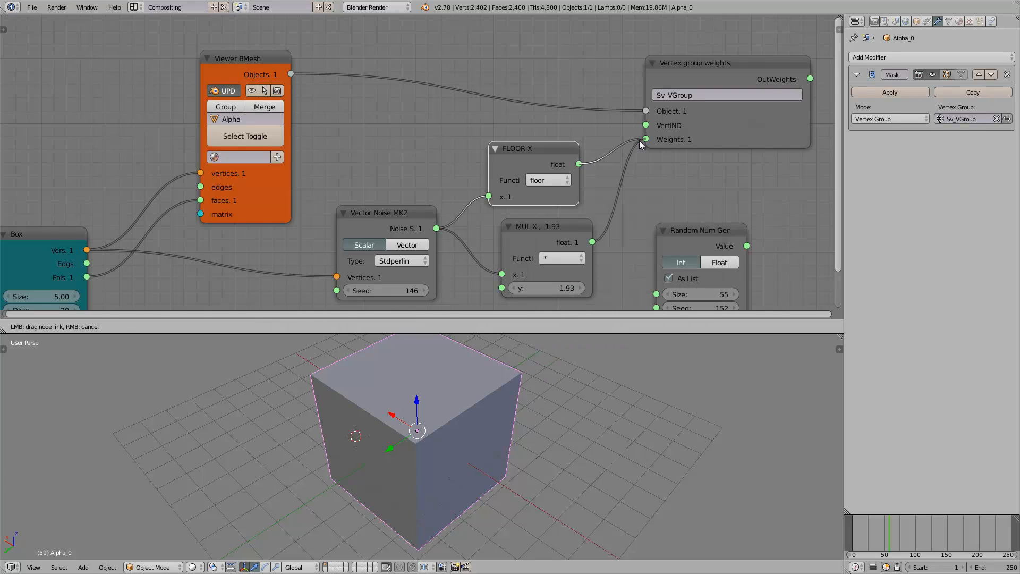
# Try Round N on the duplicated math node and settle on Round as its function.
pyautogui.click(550, 182)
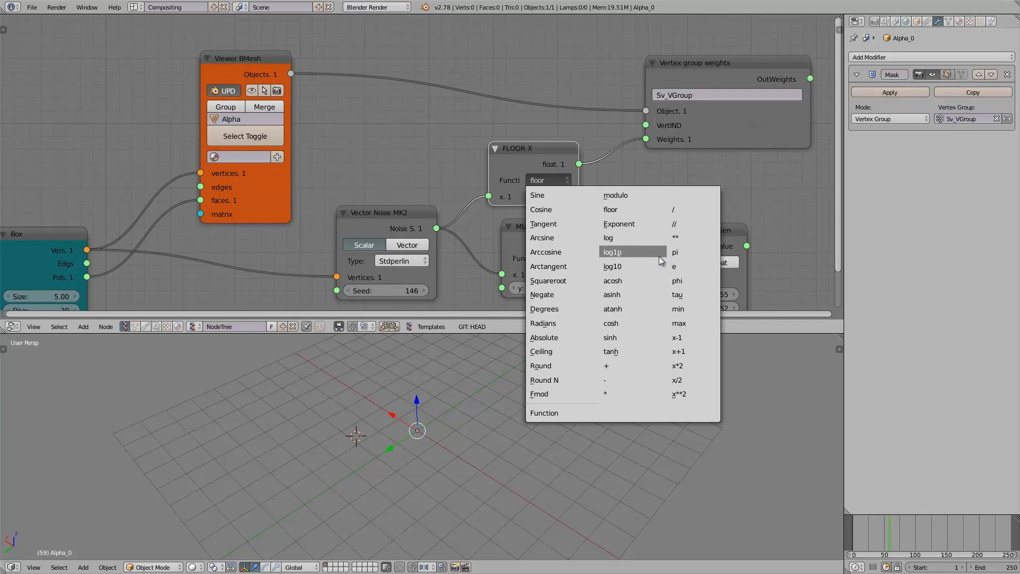
pyautogui.click(573, 378)
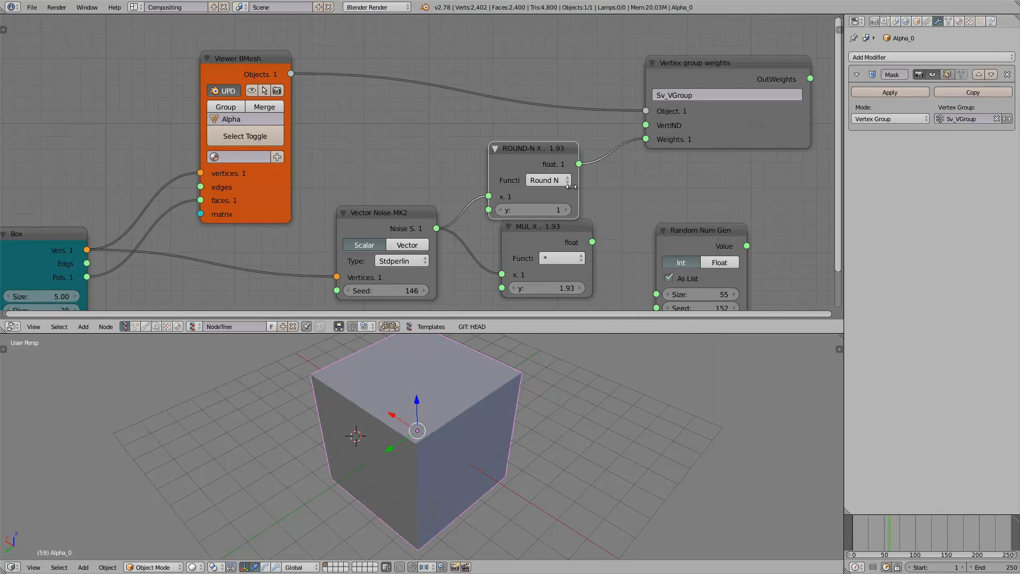
pyautogui.click(556, 181)
pyautogui.click(554, 365)
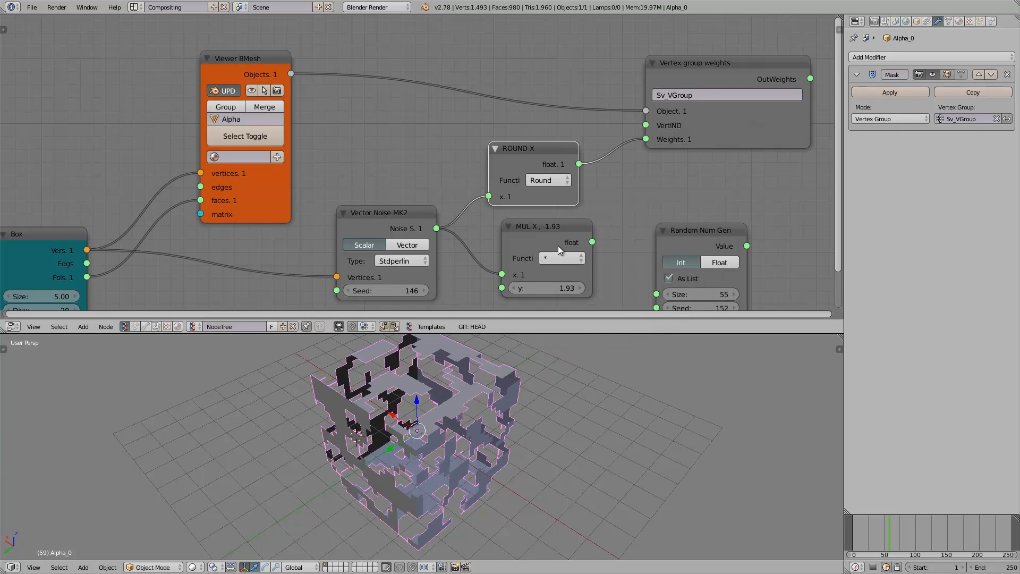
# Add a Math MK2 node and insert it on the link between the Round node and Vertex group weights.
pyautogui.scroll(-1, 534, 211)
pyautogui.moveTo(534, 210); pyautogui.dragTo(439, 179, button='middle')
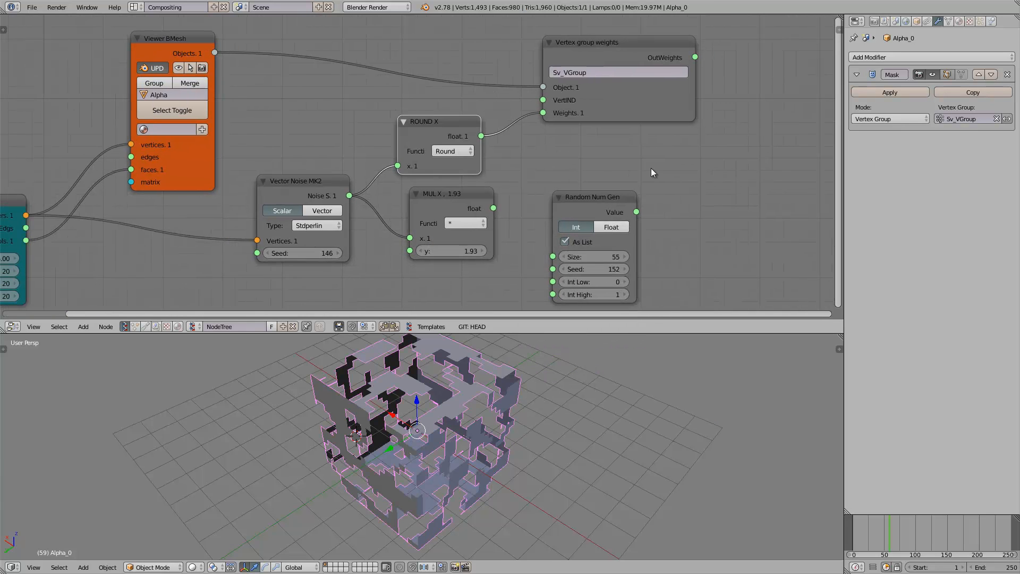
pyautogui.hotkey('shift', 'a')
pyautogui.click(651, 168)
pyautogui.write('math')
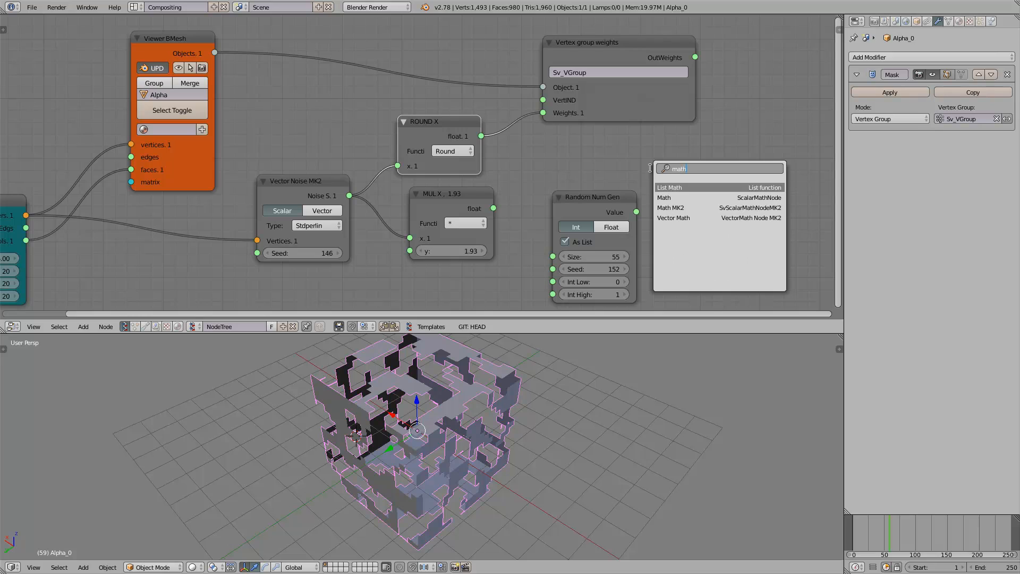
pyautogui.press('Down')
pyautogui.press('Down')
pyautogui.press('Return')
pyautogui.click(529, 122)
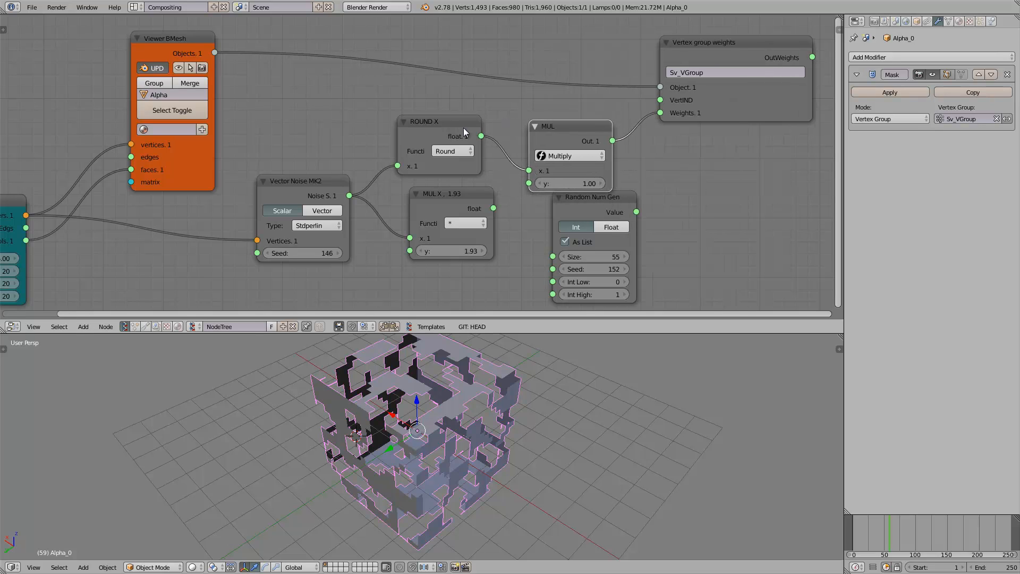
# Delete the old Round math node and set the new Math MK2 node's function to Round.
pyautogui.click(452, 127)
pyautogui.press('x')
pyautogui.click(546, 156)
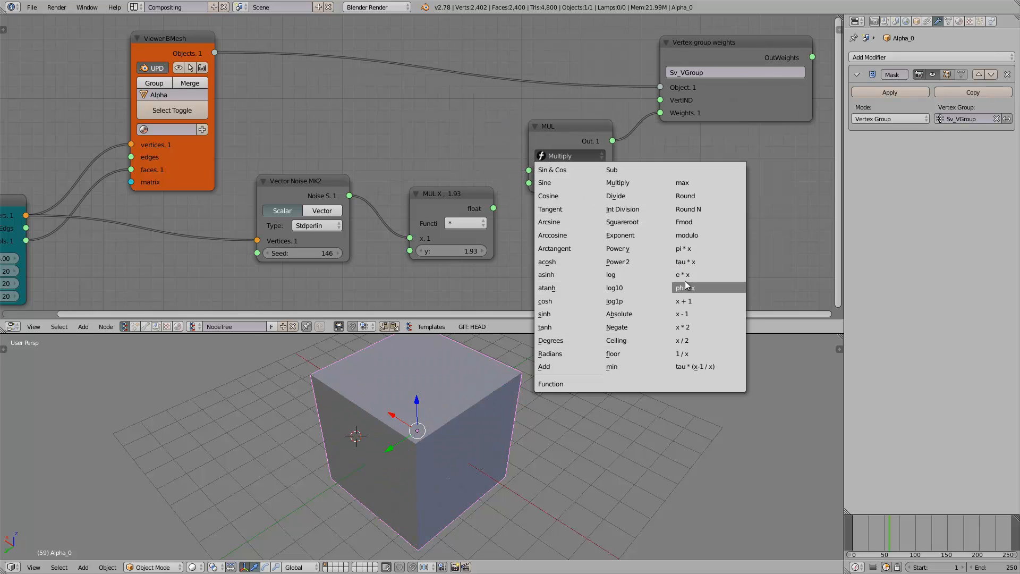
pyautogui.click(688, 201)
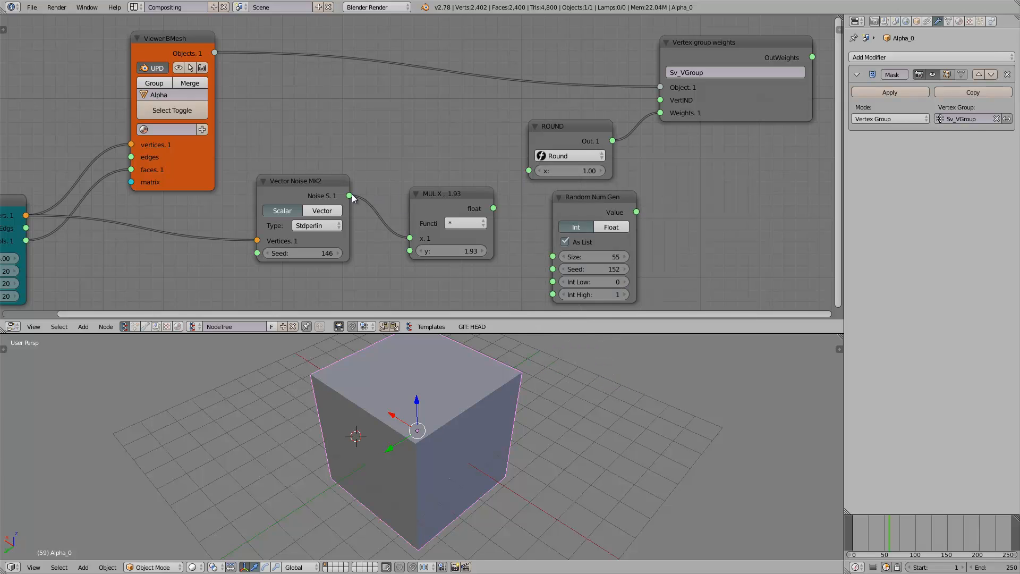
# Connect the Vector Noise MK2 output to the new Round node's x input and reposition the Round and Vertex group weights nodes.
pyautogui.moveTo(349, 196); pyautogui.dragTo(529, 171)
pyautogui.moveTo(565, 142); pyautogui.dragTo(482, 135)
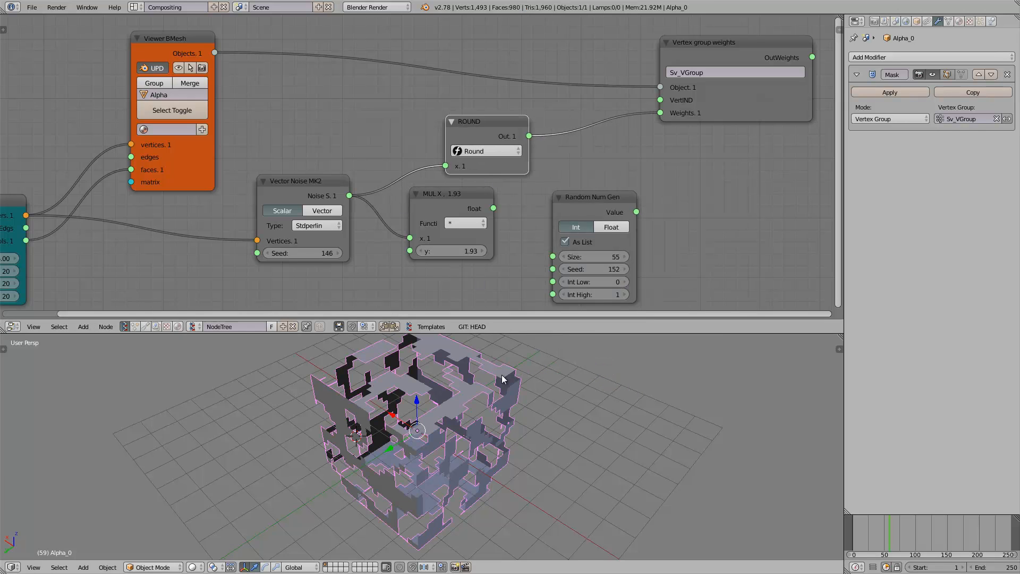
pyautogui.moveTo(501, 374); pyautogui.dragTo(503, 361, button='middle')
pyautogui.moveTo(632, 167); pyautogui.dragTo(534, 167, button='middle')
pyautogui.moveTo(620, 101); pyautogui.dragTo(604, 84)
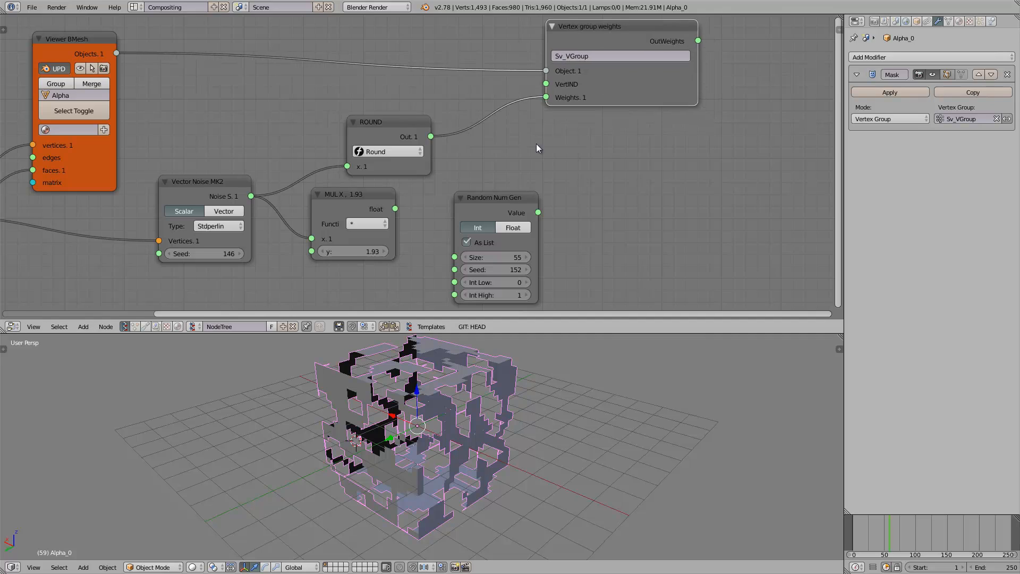
# Add a Stethoscope MK2 node and connect the Round node's output to it to read the rounded values.
pyautogui.hotkey('shift', 'a')
pyautogui.click(600, 151)
pyautogui.write('ste')
pyautogui.press('Return')
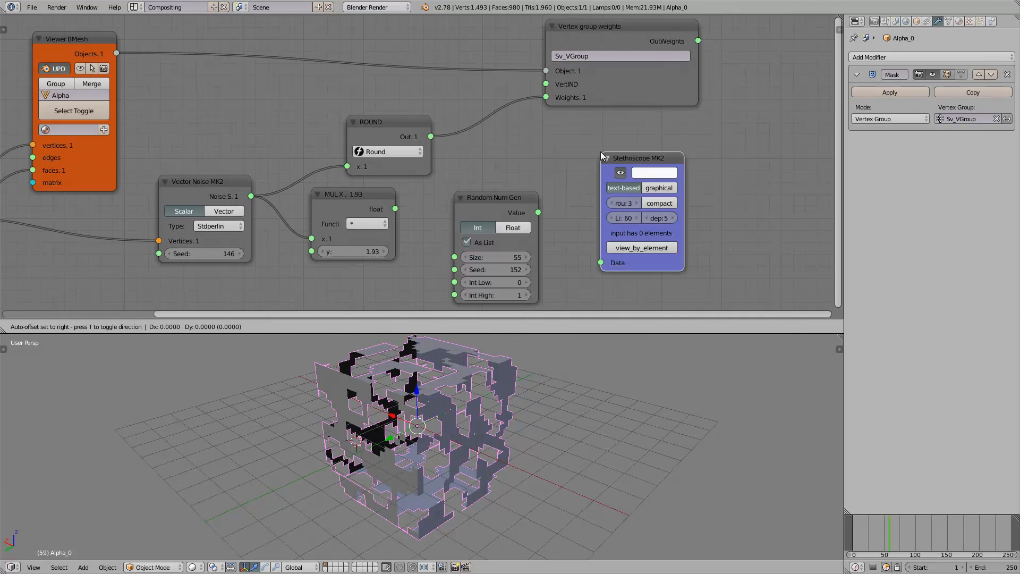
pyautogui.click(601, 152)
pyautogui.moveTo(431, 136); pyautogui.dragTo(599, 263)
pyautogui.moveTo(575, 184); pyautogui.dragTo(452, 120, button='middle')
pyautogui.scroll(2, 452, 120)
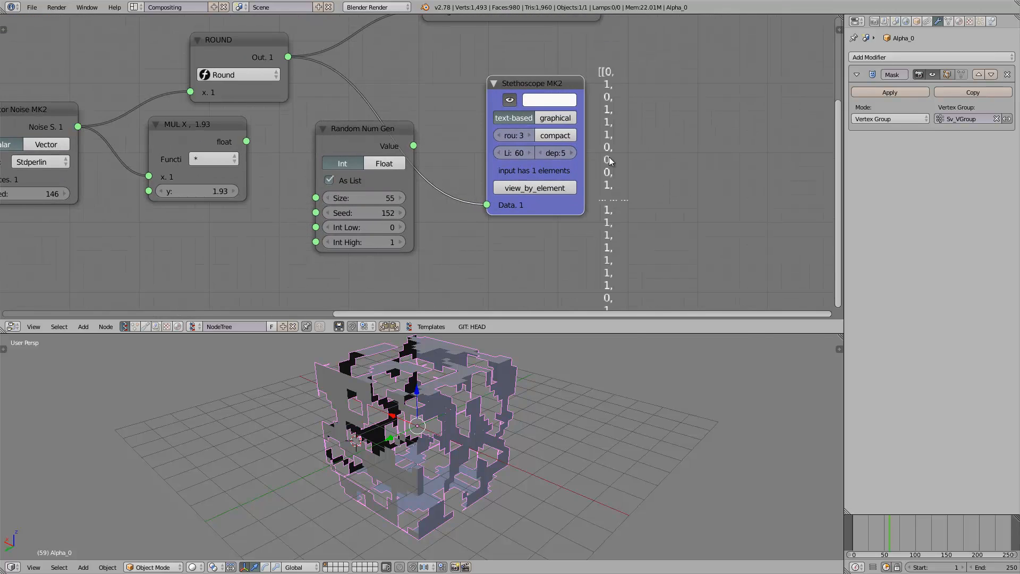
# Delete the Stethoscope MK2 node.
pyautogui.scroll(-3, 642, 210)
pyautogui.moveTo(643, 210); pyautogui.dragTo(687, 228, button='middle')
pyautogui.press('x')
pyautogui.moveTo(518, 132); pyautogui.dragTo(570, 178, button='middle')
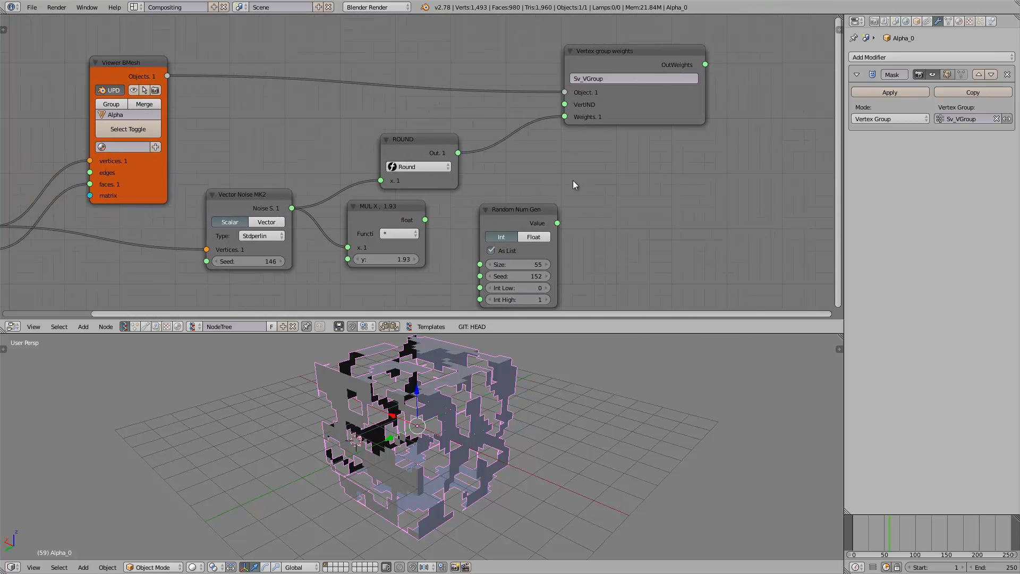
# Delete the unused multiply node and move the Vector Noise MK2 node closer to the Round node.
pyautogui.moveTo(514, 399)
pyautogui.mouseDown(button='middle')
pyautogui.moveTo(558, 366)
pyautogui.moveTo(525, 406)
pyautogui.mouseUp(button='middle')
pyautogui.click(401, 207)
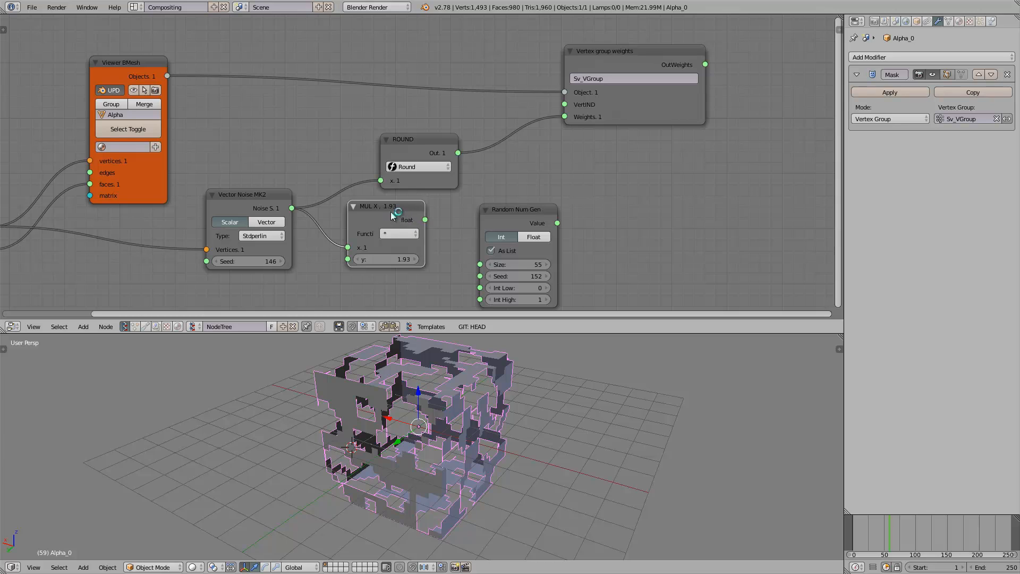
pyautogui.press('x')
pyautogui.moveTo(274, 202); pyautogui.dragTo(302, 185)
pyautogui.moveTo(302, 175); pyautogui.dragTo(343, 165, button='middle')
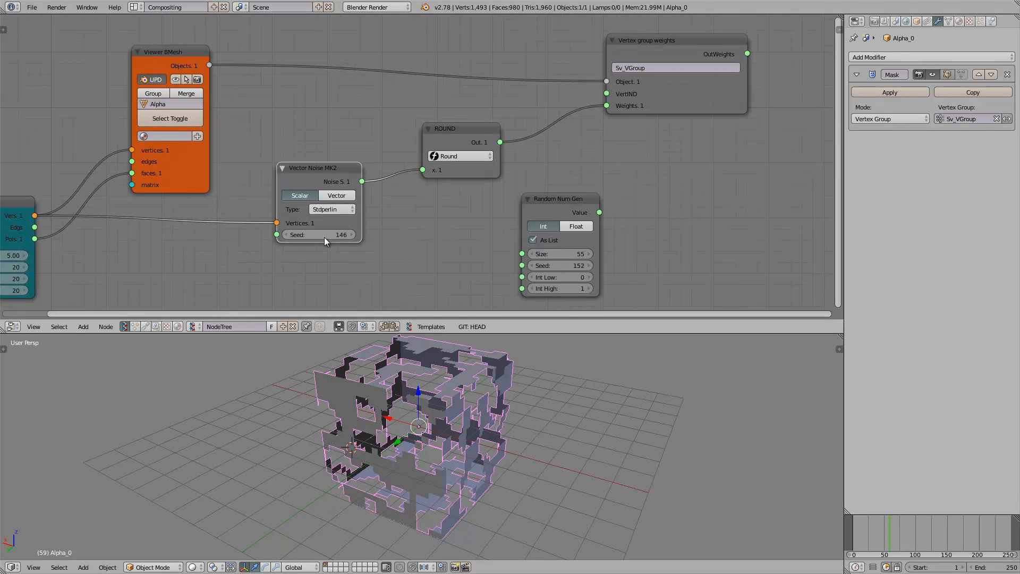
# Set the Vector Noise MK2 Seed to 171 and save over the existing blend file.
pyautogui.moveTo(325, 236); pyautogui.dragTo(340, 237)
pyautogui.moveTo(301, 217); pyautogui.dragTo(374, 204, button='middle')
pyautogui.moveTo(270, 158); pyautogui.dragTo(292, 135)
pyautogui.hotkey('ctrl', 's')
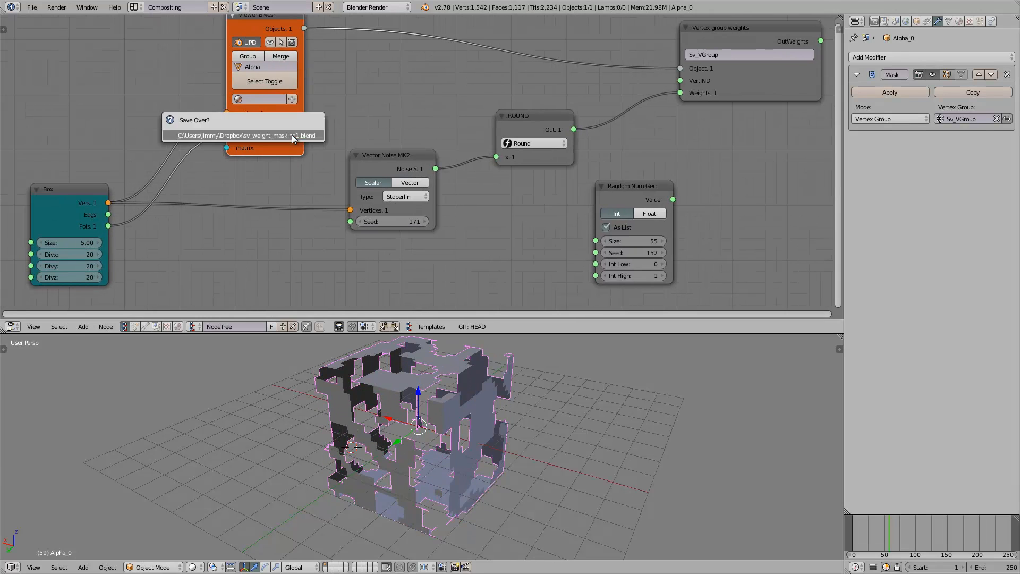
pyautogui.click(292, 135)
pyautogui.moveTo(378, 152); pyautogui.dragTo(386, 157)
# Examine the masked cube's weights in Weight Paint mode, first with Texture and finally with Solid viewport shading.
pyautogui.moveTo(512, 373); pyautogui.dragTo(472, 358, button='middle')
pyautogui.click(191, 567)
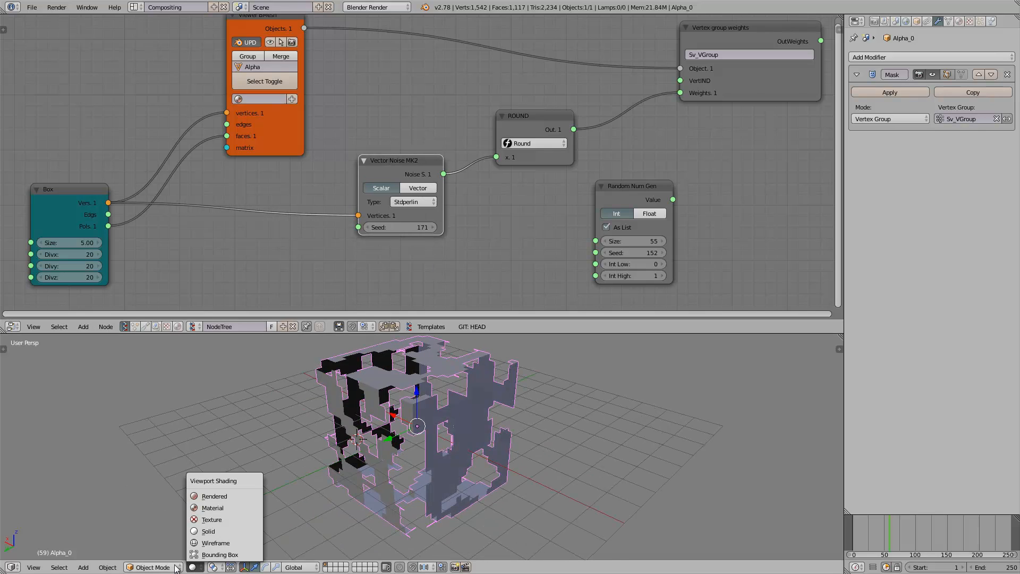
pyautogui.click(194, 568)
pyautogui.click(220, 515)
pyautogui.click(191, 568)
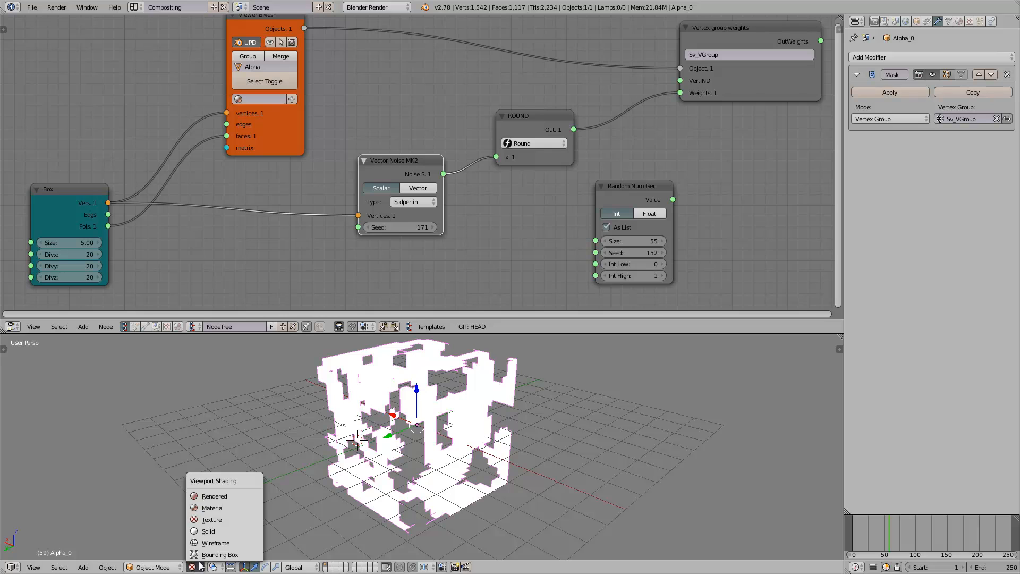
pyautogui.click(153, 567)
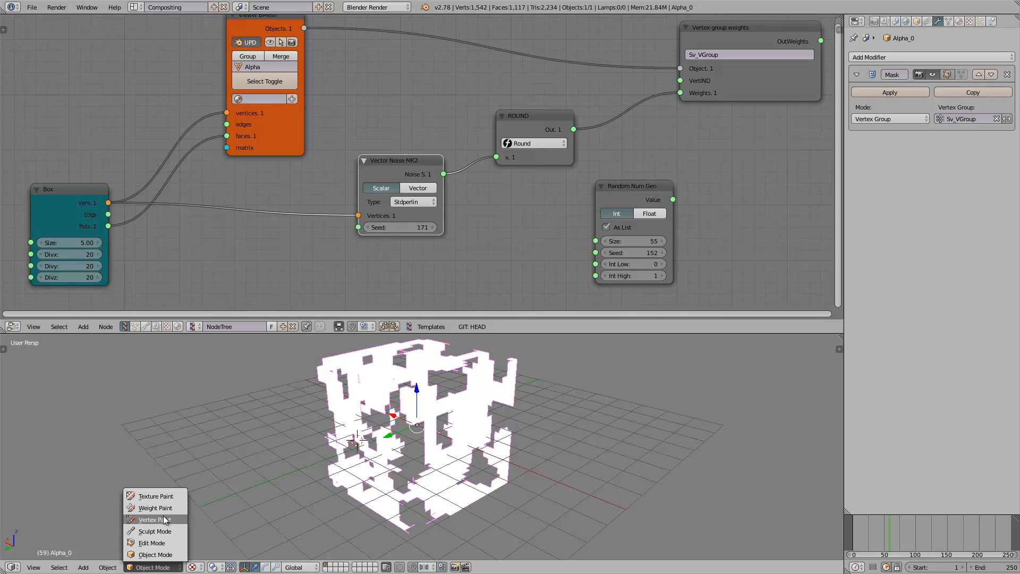
pyautogui.click(165, 508)
pyautogui.moveTo(404, 452)
pyautogui.mouseDown(button='middle')
pyautogui.moveTo(433, 448)
pyautogui.moveTo(419, 457)
pyautogui.mouseUp(button='middle')
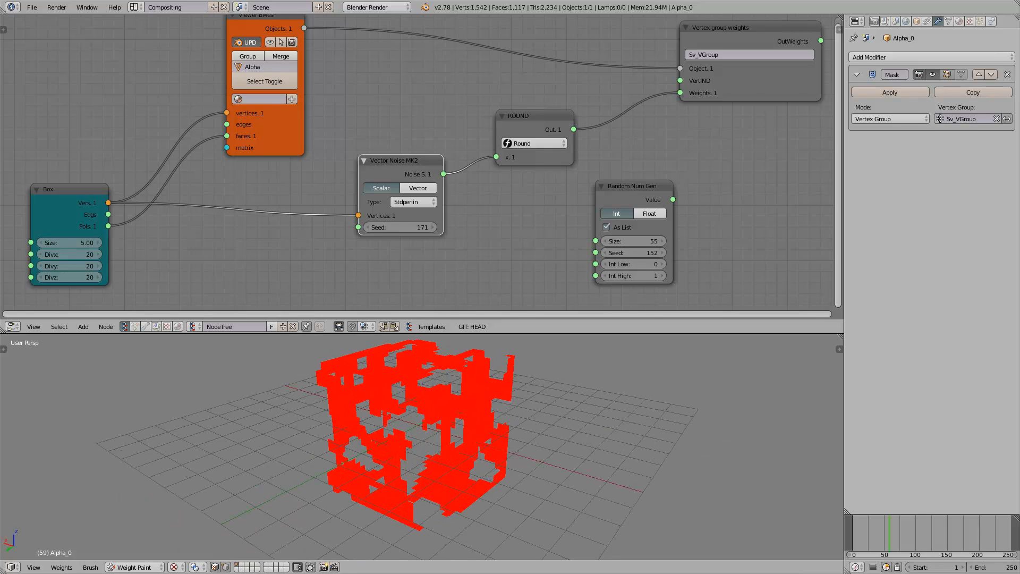
pyautogui.click(176, 567)
pyautogui.click(184, 534)
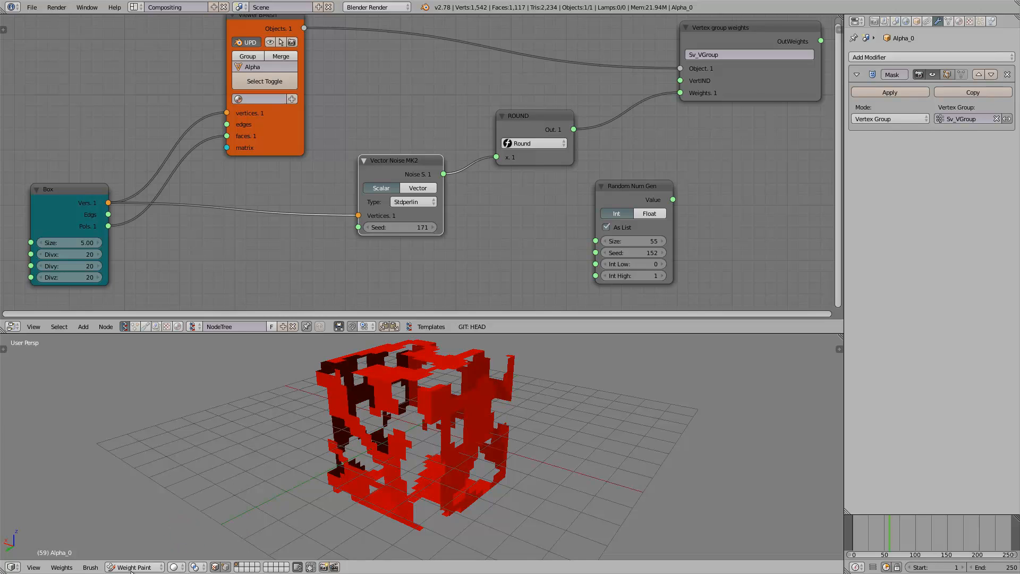
pyautogui.moveTo(381, 453)
pyautogui.mouseDown(button='middle')
pyautogui.moveTo(367, 449)
pyautogui.moveTo(376, 448)
pyautogui.mouseUp(button='middle')
# Set the Vector Noise MK2 Seed to 244 and return the cube to Object Mode, deselected.
pyautogui.moveTo(409, 229)
pyautogui.mouseDown()
pyautogui.moveTo(447, 228)
pyautogui.moveTo(439, 246)
pyautogui.mouseUp()
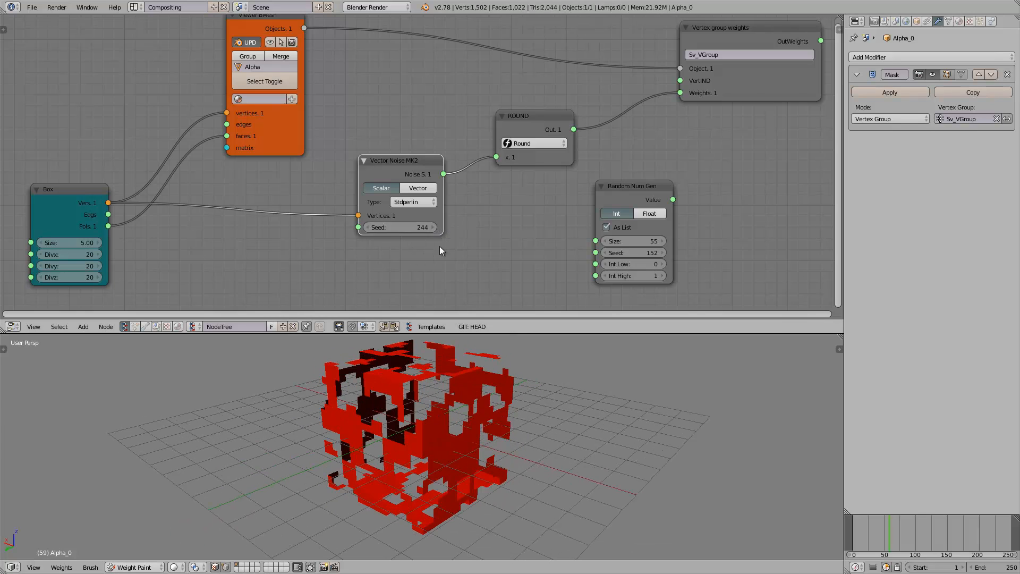
pyautogui.click(137, 568)
pyautogui.click(141, 555)
pyautogui.moveTo(332, 447)
pyautogui.mouseDown(button='middle')
pyautogui.moveTo(339, 432)
pyautogui.moveTo(331, 446)
pyautogui.mouseUp(button='middle')
pyautogui.press('a')
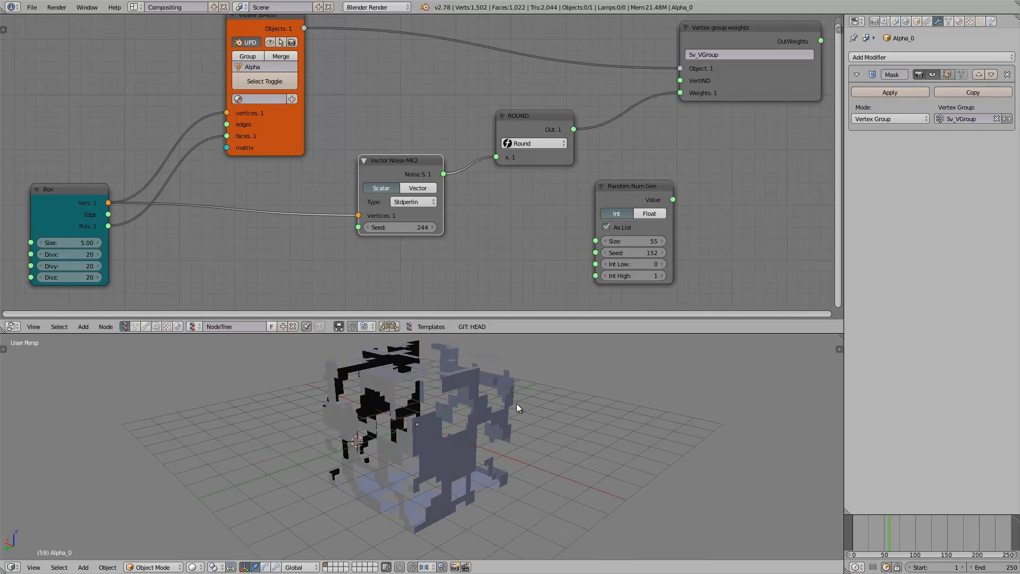
# Tidy the node layout by repositioning the Viewer BMesh, Box, Vector Noise MK2, Round and Vertex group weights nodes.
pyautogui.moveTo(517, 407); pyautogui.dragTo(482, 421, button='middle')
pyautogui.scroll(-1, 403, 177)
pyautogui.moveTo(279, 40); pyautogui.dragTo(248, 30)
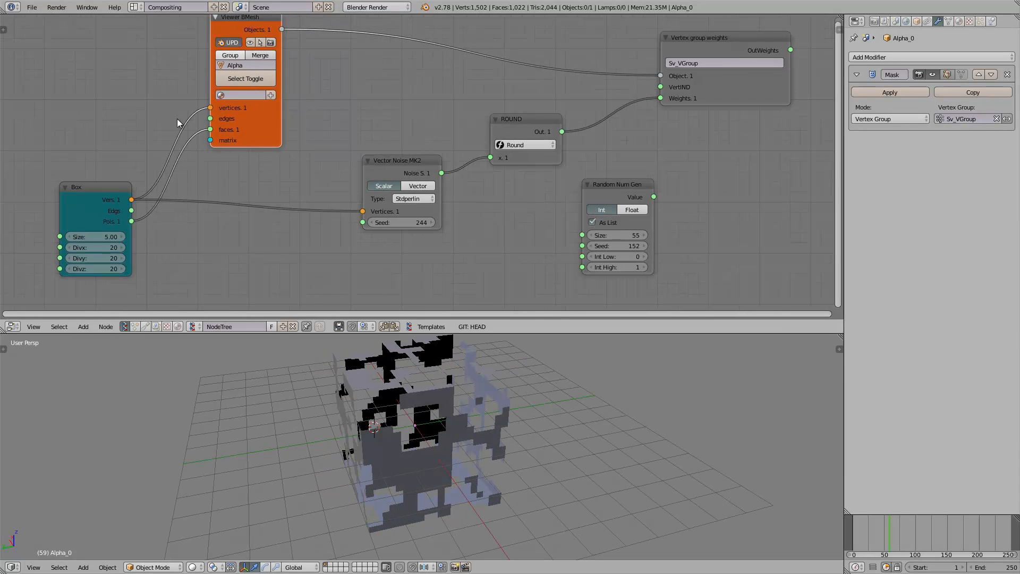
pyautogui.moveTo(110, 186); pyautogui.dragTo(108, 160)
pyautogui.moveTo(270, 148); pyautogui.dragTo(271, 154, button='middle')
pyautogui.moveTo(392, 169); pyautogui.dragTo(395, 176)
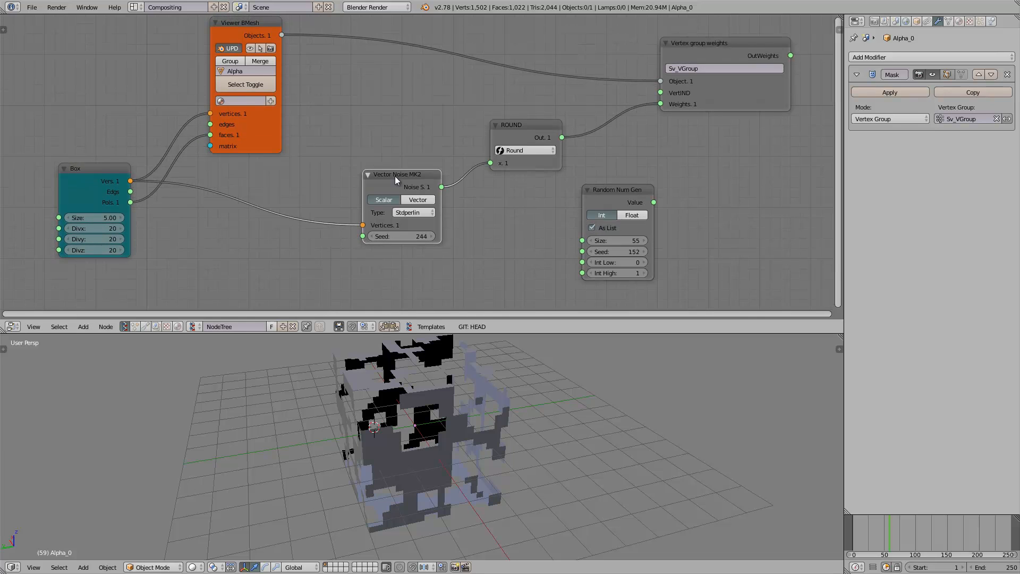
pyautogui.moveTo(394, 176); pyautogui.dragTo(396, 193, button='middle')
pyautogui.moveTo(498, 150); pyautogui.dragTo(512, 154)
pyautogui.moveTo(669, 120); pyautogui.dragTo(675, 100)
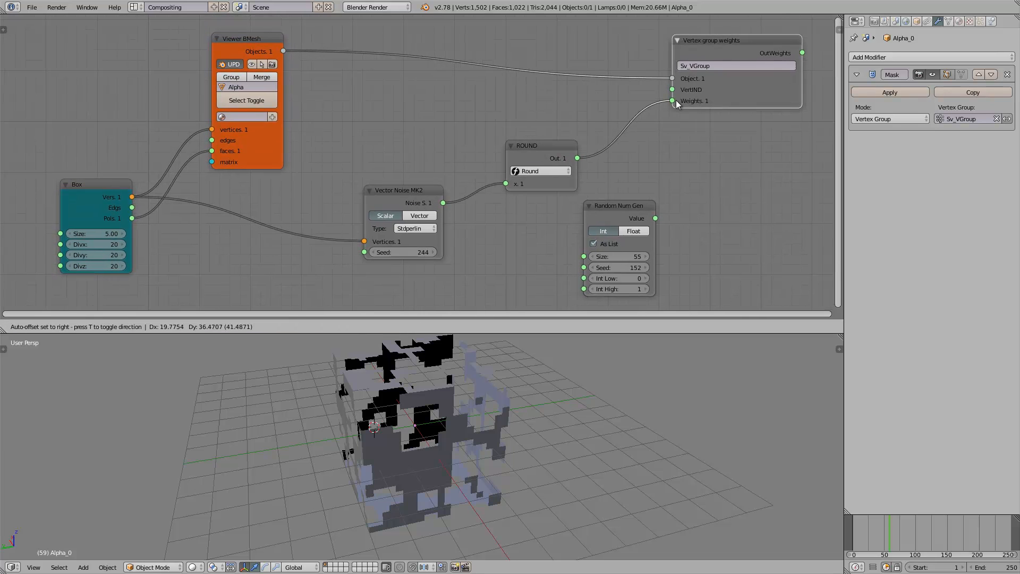
pyautogui.moveTo(394, 192); pyautogui.dragTo(400, 191)
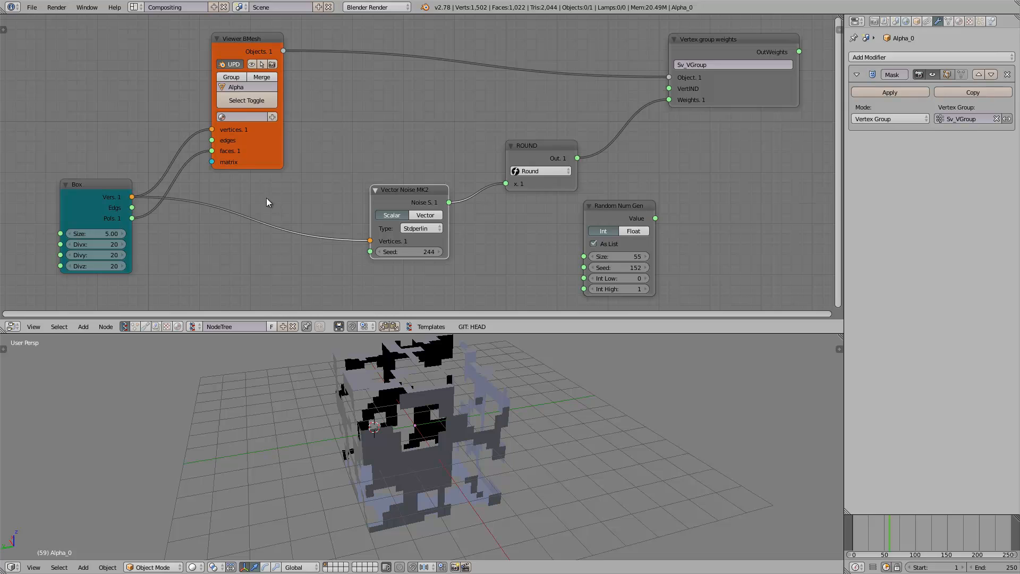
# Insert a Vector Math node into the link between the Box vertices and Vector Noise MK2.
pyautogui.press('space')
pyautogui.write('vector math')
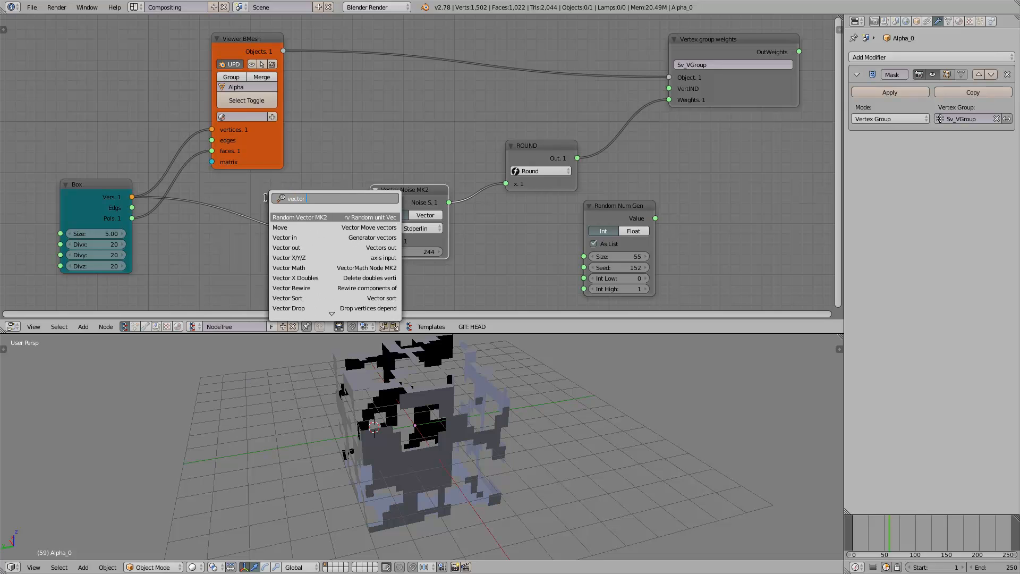
pyautogui.press('Return')
pyautogui.click(260, 198)
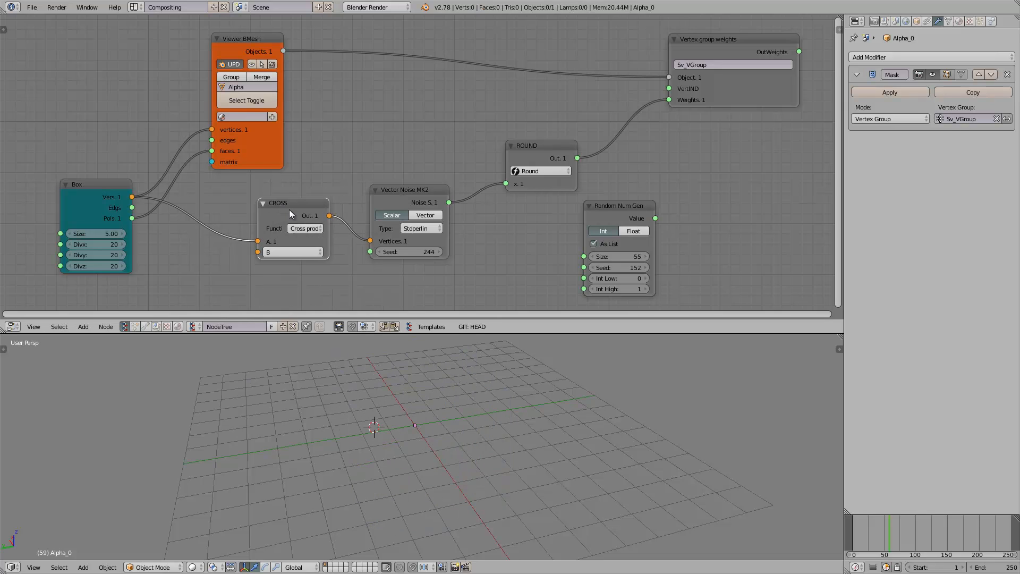
# Set the new Vector Math node's function to Multiply Scalar with an amount of 0.58.
pyautogui.click(305, 228)
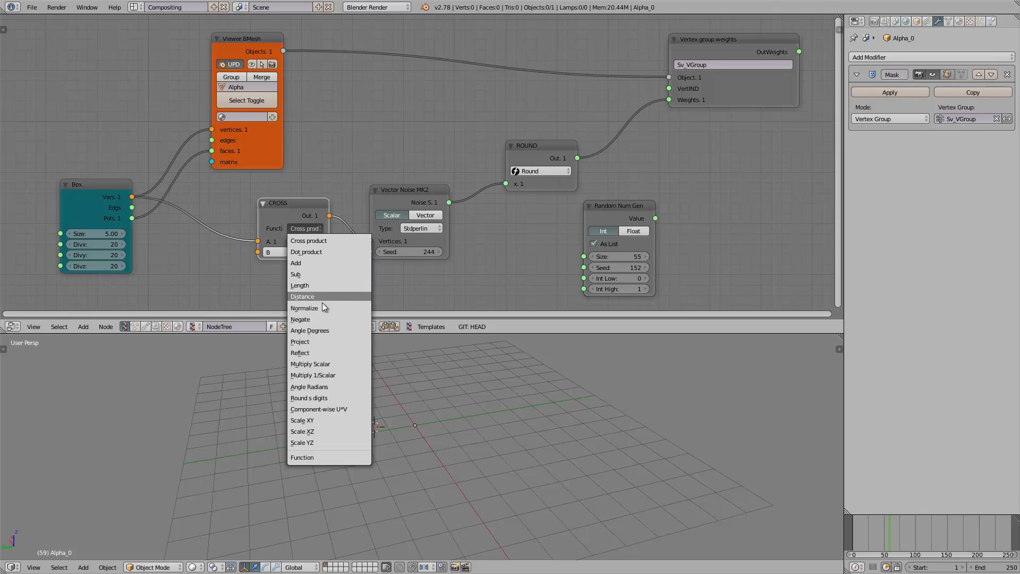
pyautogui.click(294, 228)
pyautogui.click(326, 367)
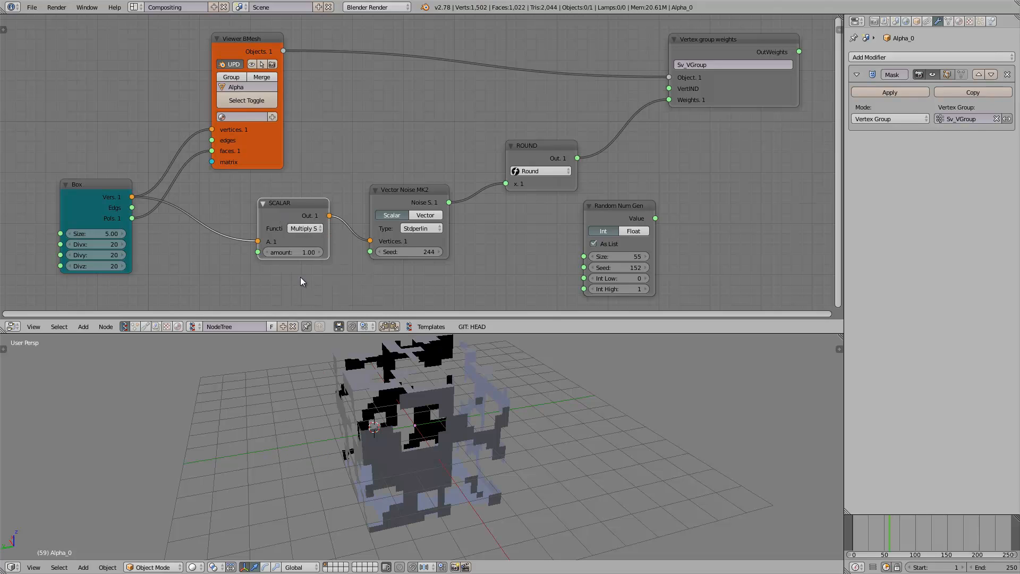
pyautogui.moveTo(299, 254)
pyautogui.mouseDown()
pyautogui.moveTo(319, 254)
pyautogui.moveTo(296, 259)
pyautogui.mouseUp()
# Set the 3D viewport to Only Render display with Matcap shading and Ambient Occlusion.
pyautogui.moveTo(406, 416)
pyautogui.mouseDown(button='middle')
pyautogui.moveTo(550, 386)
pyautogui.moveTo(469, 393)
pyautogui.moveTo(442, 425)
pyautogui.moveTo(409, 424)
pyautogui.moveTo(422, 410)
pyautogui.mouseUp(button='middle')
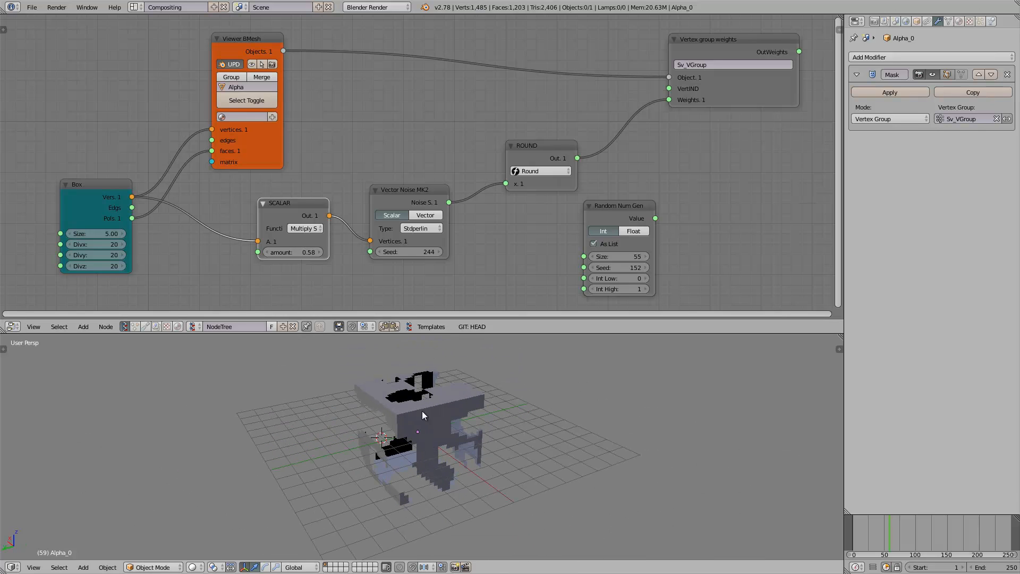
pyautogui.scroll(-15, 766, 428)
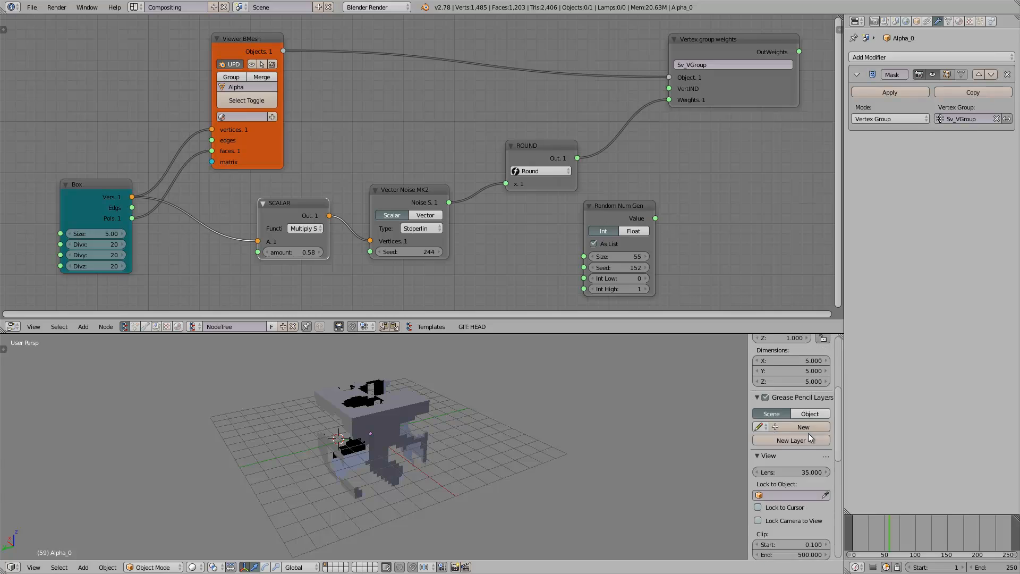
pyautogui.click(766, 412)
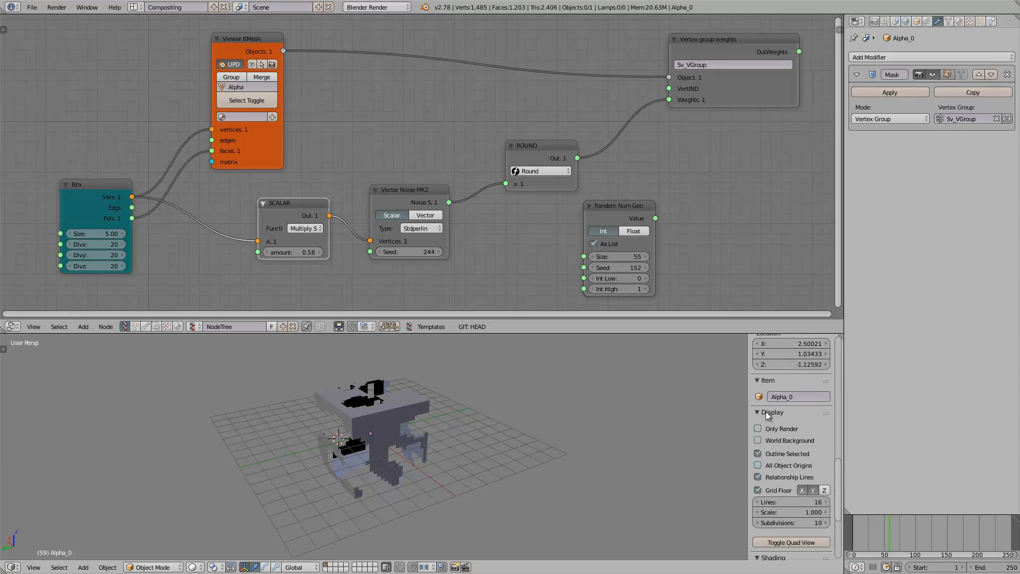
pyautogui.click(774, 427)
pyautogui.scroll(-5, 787, 446)
pyautogui.click(783, 464)
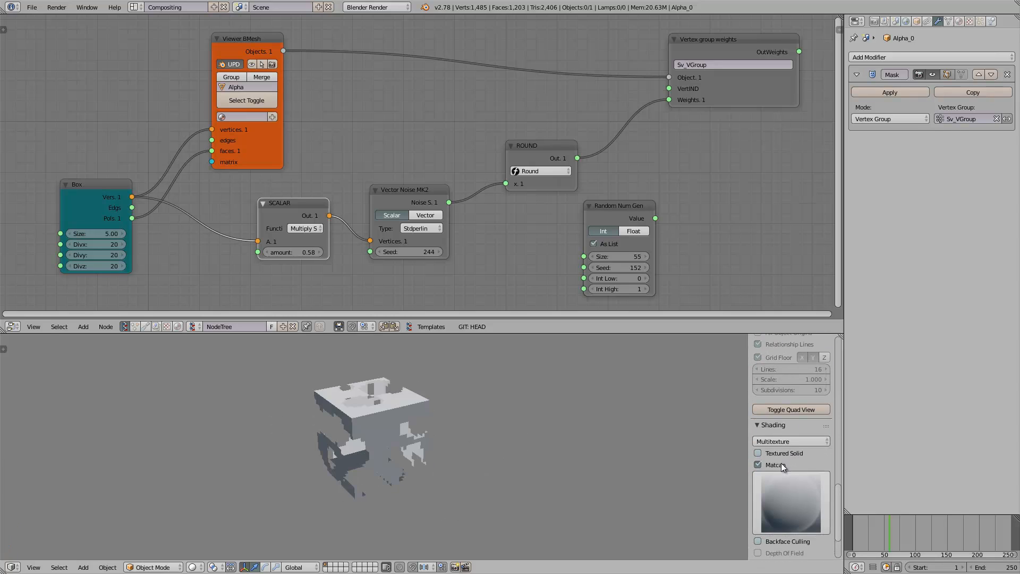
pyautogui.scroll(-3, 810, 479)
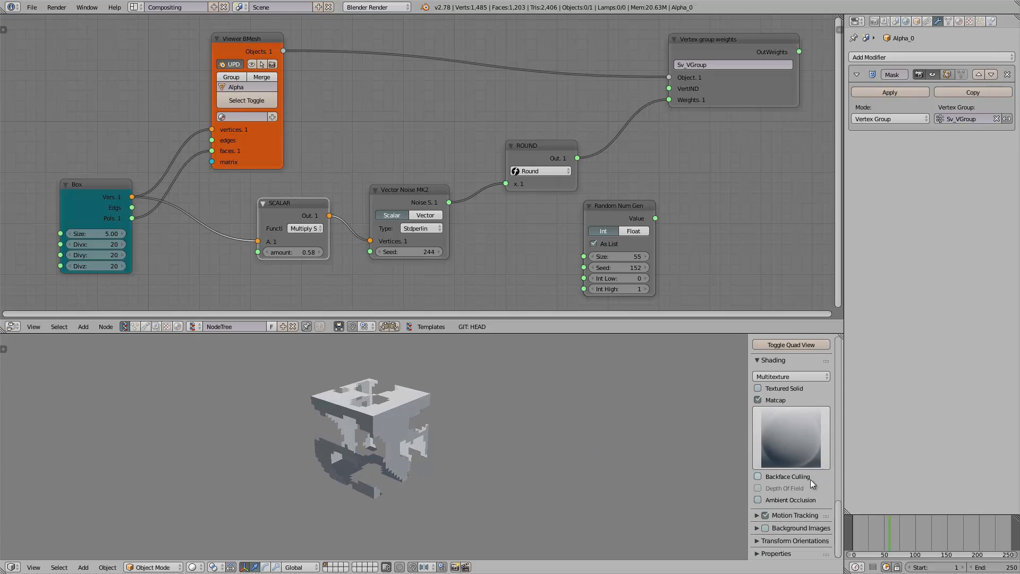
pyautogui.click(782, 495)
# Add a Laplacian Smooth modifier to the masked cube with Border 1.360 and save over the existing blend file.
pyautogui.click(936, 57)
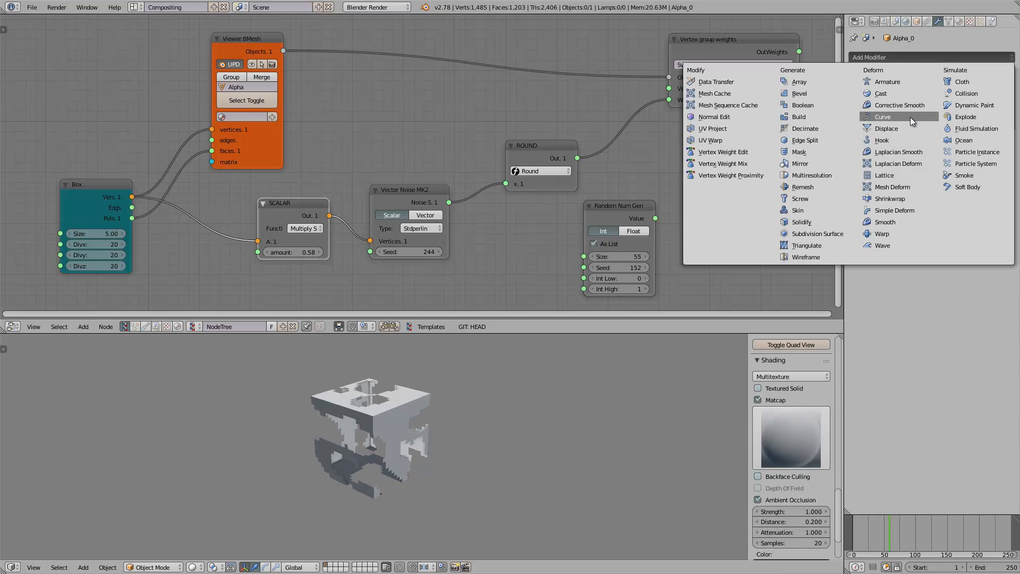
pyautogui.click(910, 152)
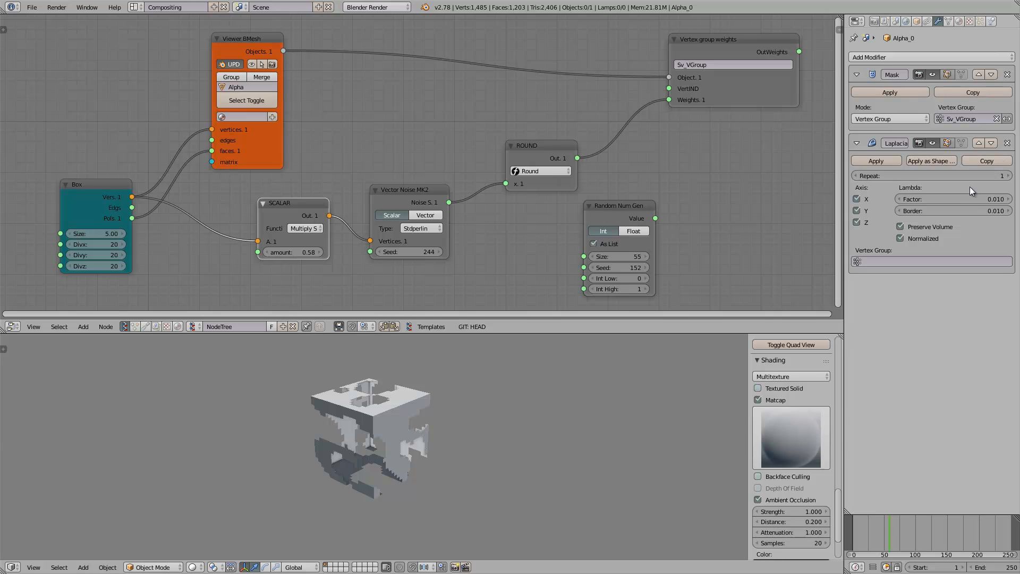
pyautogui.moveTo(972, 211); pyautogui.dragTo(989, 206)
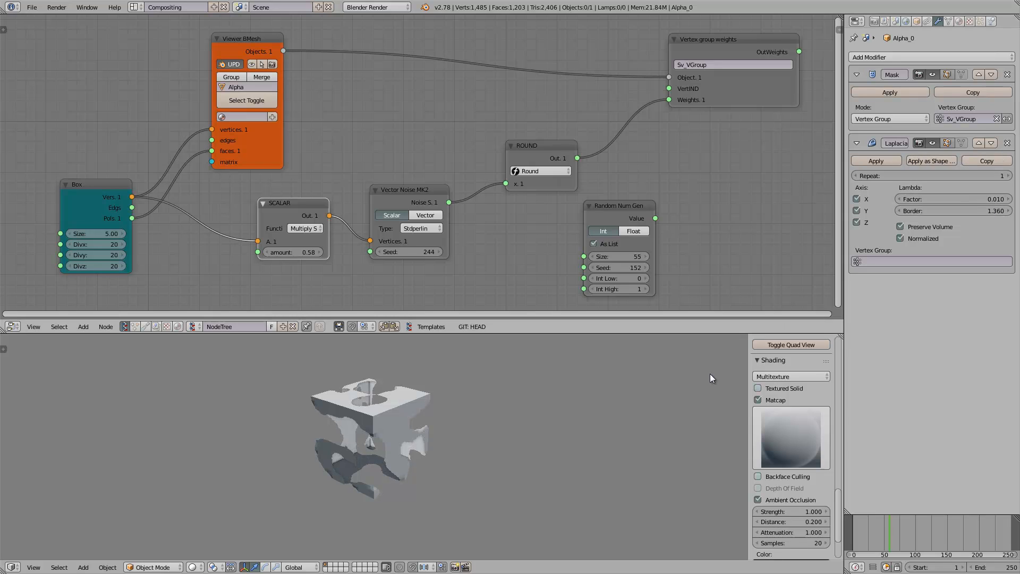
pyautogui.hotkey('ctrl', 's')
pyautogui.click(538, 443)
# Add a Solidify modifier to the smoothed cube with a thickness of 0.1590.
pyautogui.moveTo(537, 443); pyautogui.dragTo(381, 413, button='middle')
pyautogui.click(892, 58)
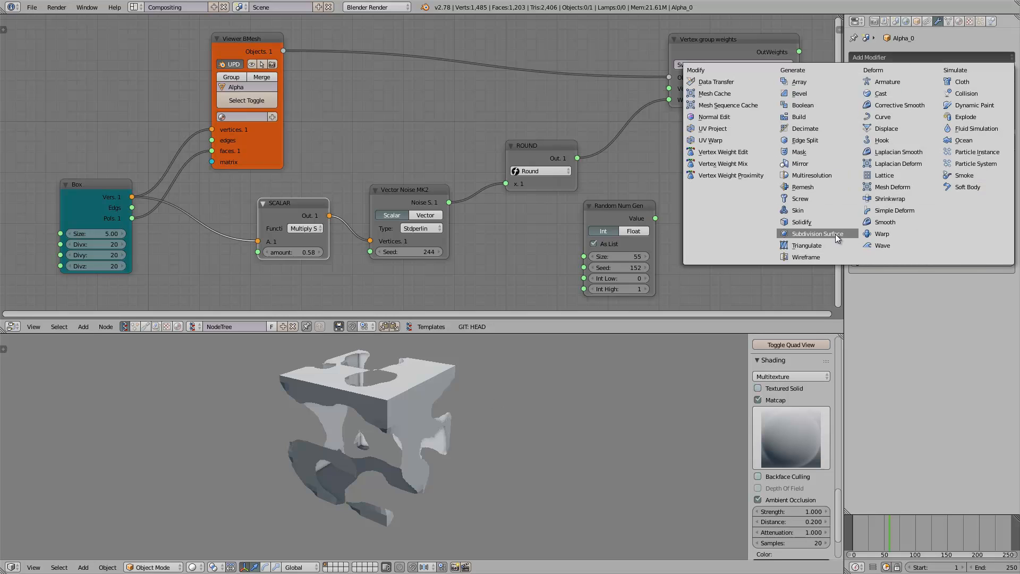
pyautogui.click(824, 218)
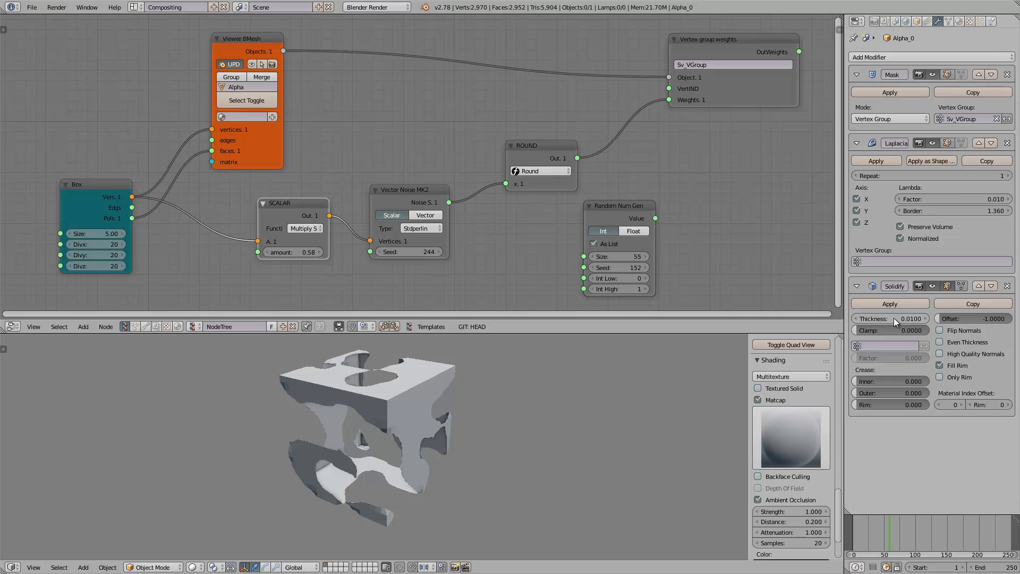
pyautogui.moveTo(898, 318); pyautogui.dragTo(983, 304)
pyautogui.moveTo(549, 423); pyautogui.dragTo(527, 425, button='middle')
# Set the Multiply Scalar node's amount to 1.00 and the Box's X, Y and Z divisions to 30.
pyautogui.moveTo(341, 159); pyautogui.dragTo(325, 148, button='middle')
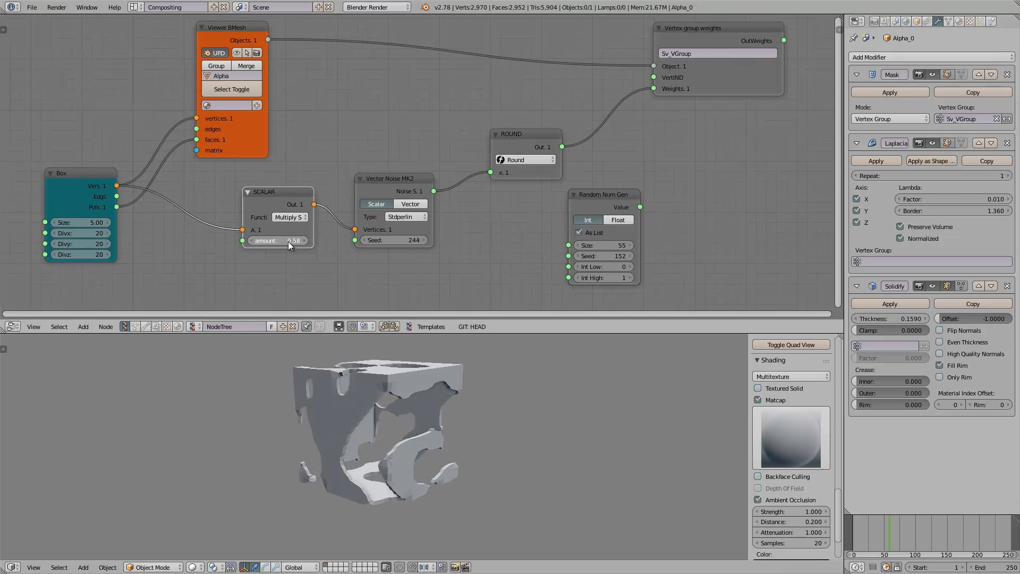
pyautogui.moveTo(288, 243)
pyautogui.mouseDown()
pyautogui.moveTo(310, 241)
pyautogui.moveTo(294, 247)
pyautogui.mouseUp()
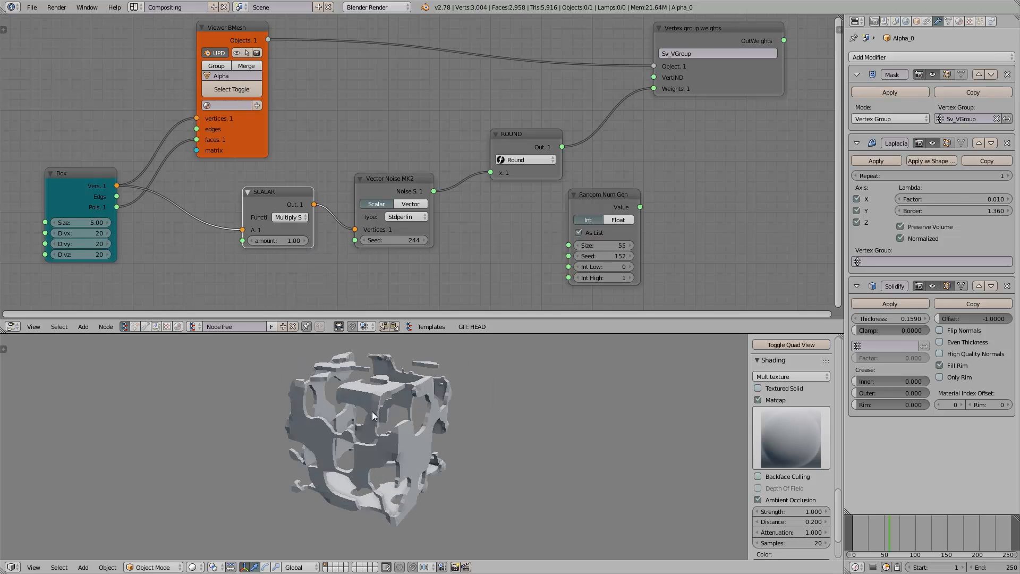
pyautogui.moveTo(97, 245); pyautogui.dragTo(118, 241, button='middle')
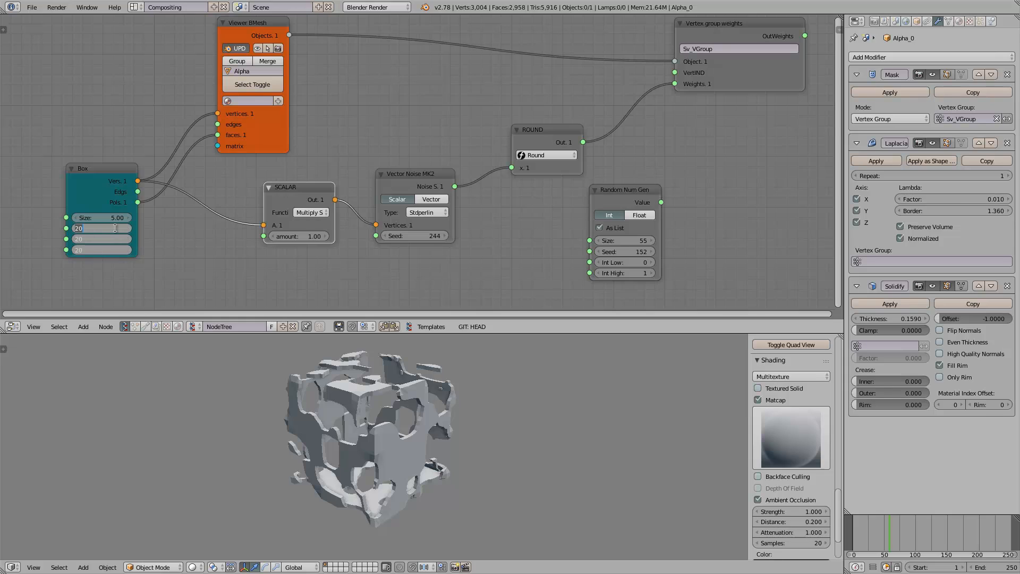
pyautogui.write('3')
pyautogui.press('Return')
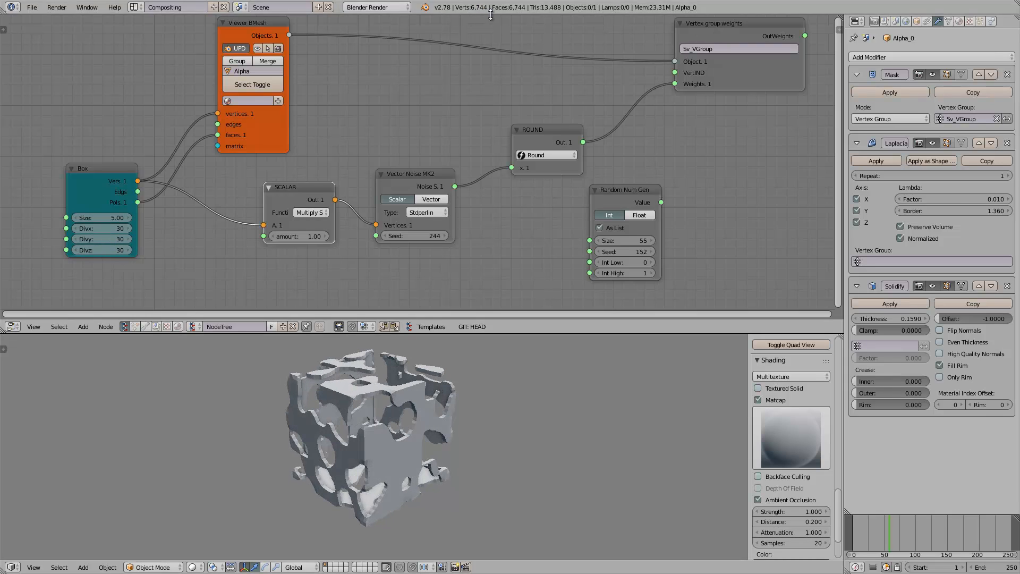
# Inspect the perforated cube up close from several angles and save over the existing blend file.
pyautogui.scroll(6, 451, 415)
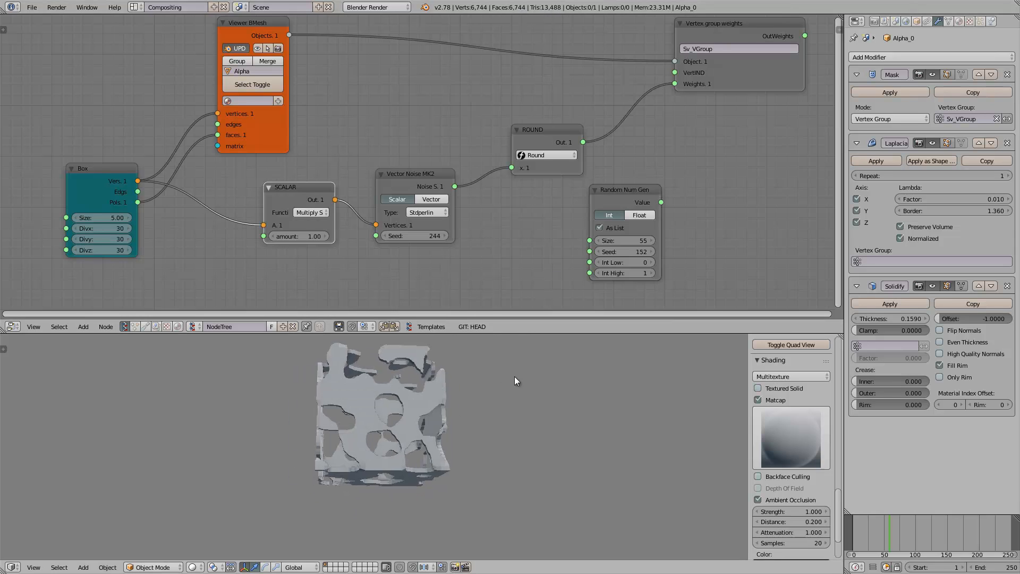
pyautogui.scroll(-4, 404, 403)
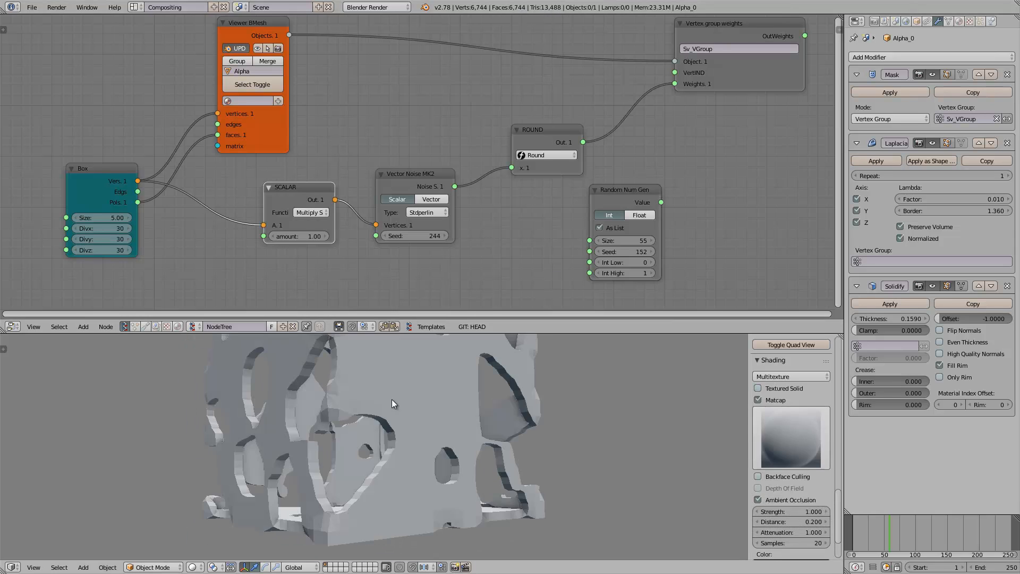
pyautogui.moveTo(358, 428); pyautogui.dragTo(376, 444, button='middle')
pyautogui.hotkey('ctrl', 's')
pyautogui.click(377, 444)
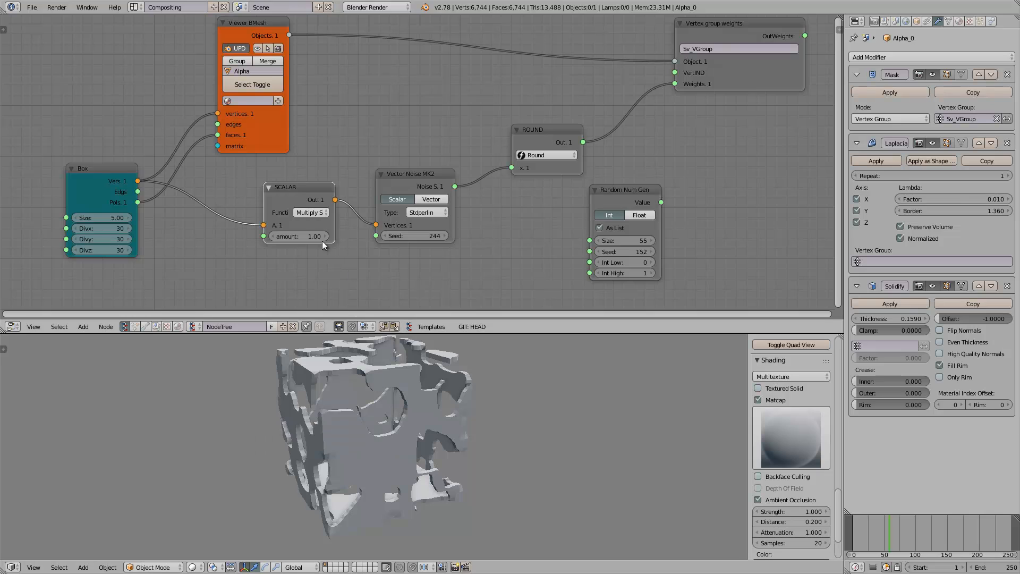
# Set the Multiply Scalar amount to 1.51 and move that node and Vector Noise MK2 further apart.
pyautogui.moveTo(321, 237); pyautogui.dragTo(313, 237)
pyautogui.click(312, 237)
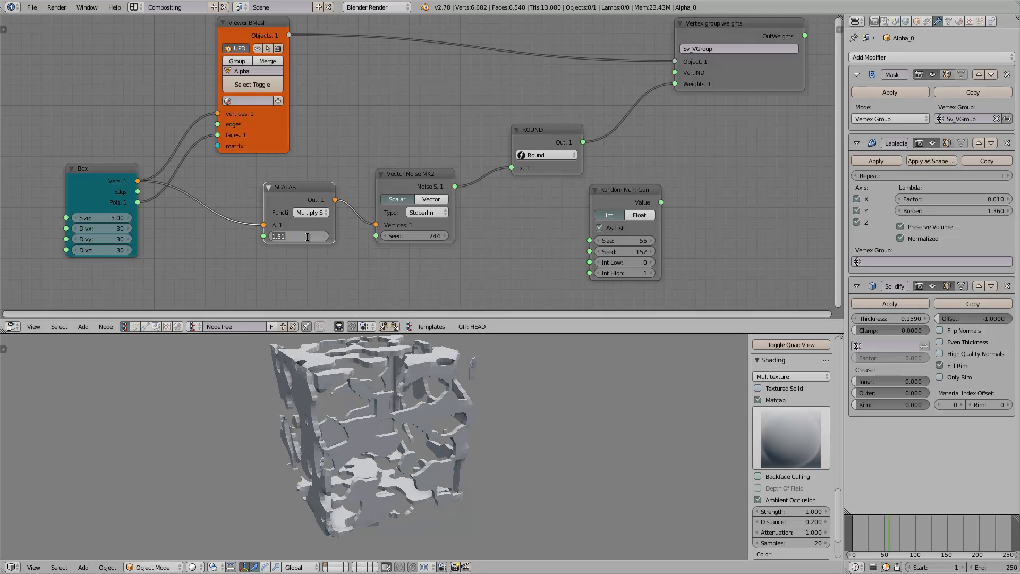
pyautogui.moveTo(301, 190); pyautogui.dragTo(263, 204)
pyautogui.moveTo(400, 175); pyautogui.dragTo(429, 171)
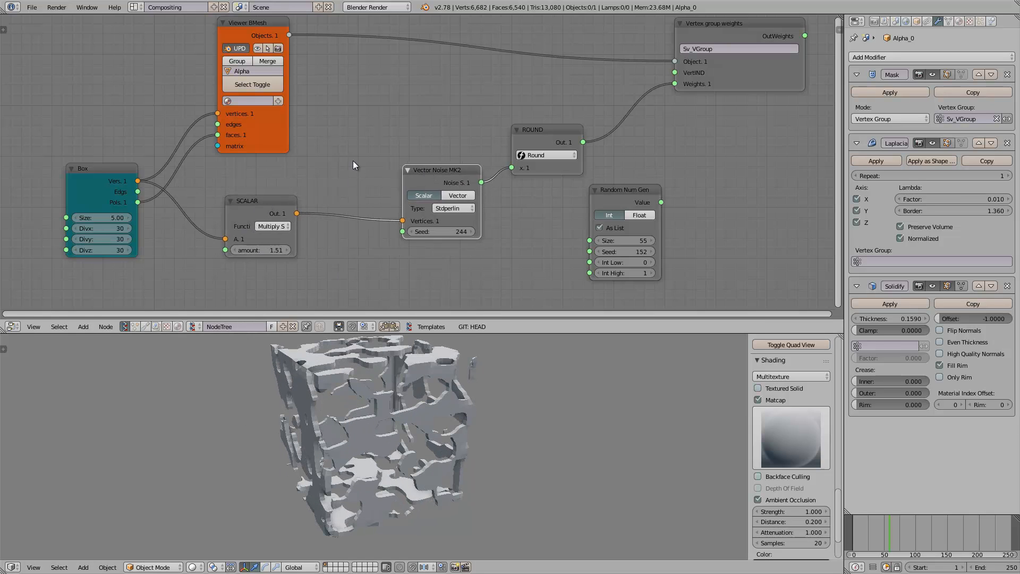
# Insert a vector Move node into the link between the Multiply Scalar node and Vector Noise MK2.
pyautogui.hotkey('alt', 'space')
pyautogui.write('vector mo')
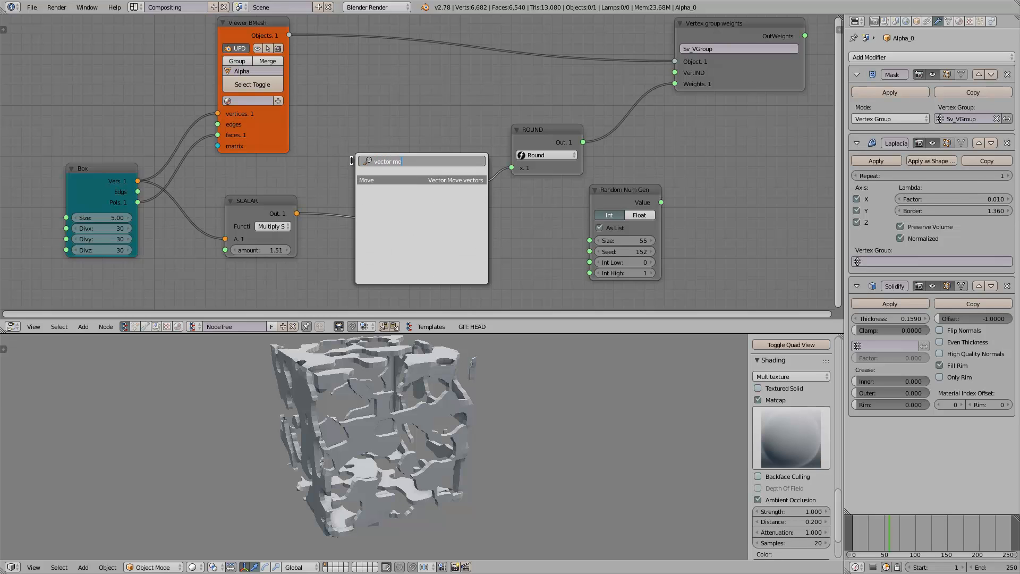
pyautogui.press('Return')
pyautogui.click(380, 241)
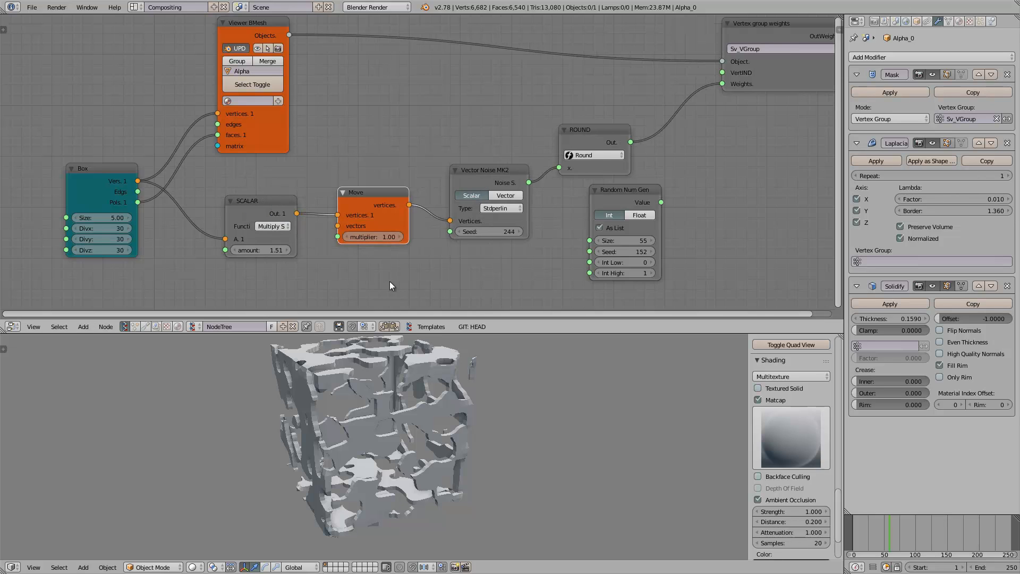
# Add a Vector in node below the Scalar node and connect its output to the Move node's vectors input.
pyautogui.moveTo(390, 281); pyautogui.dragTo(407, 245, button='middle')
pyautogui.hotkey('alt', 'space')
pyautogui.write('vector')
pyautogui.press('Down')
pyautogui.press('Down')
pyautogui.press('Down')
pyautogui.press('Down')
pyautogui.press('Return')
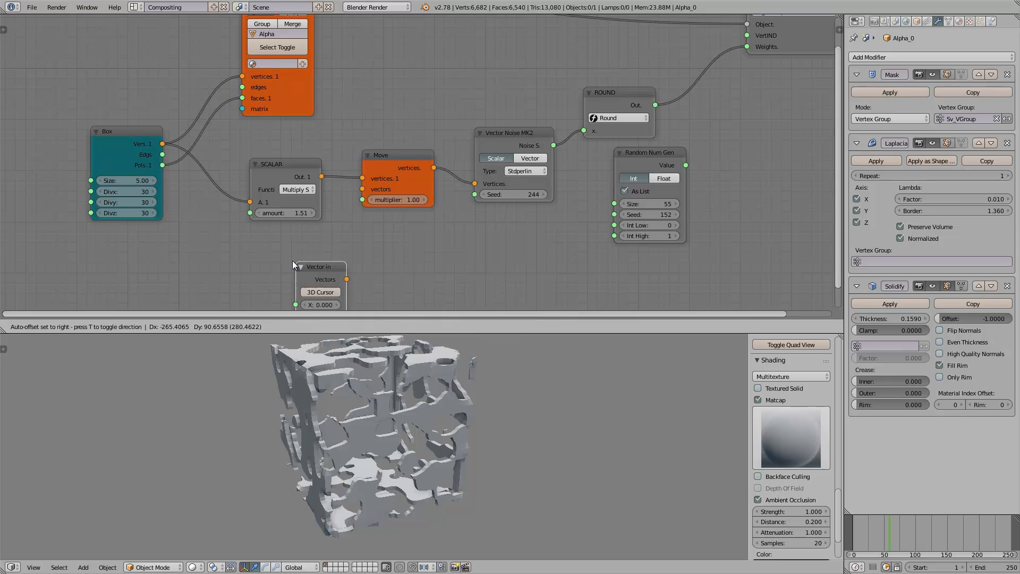
pyautogui.click(284, 252)
pyautogui.moveTo(334, 270); pyautogui.dragTo(362, 188)
# Add a Frame info node, connect its Current Frame to the Vector in node's X, and space the two nodes apart.
pyautogui.moveTo(199, 253); pyautogui.dragTo(214, 221, button='middle')
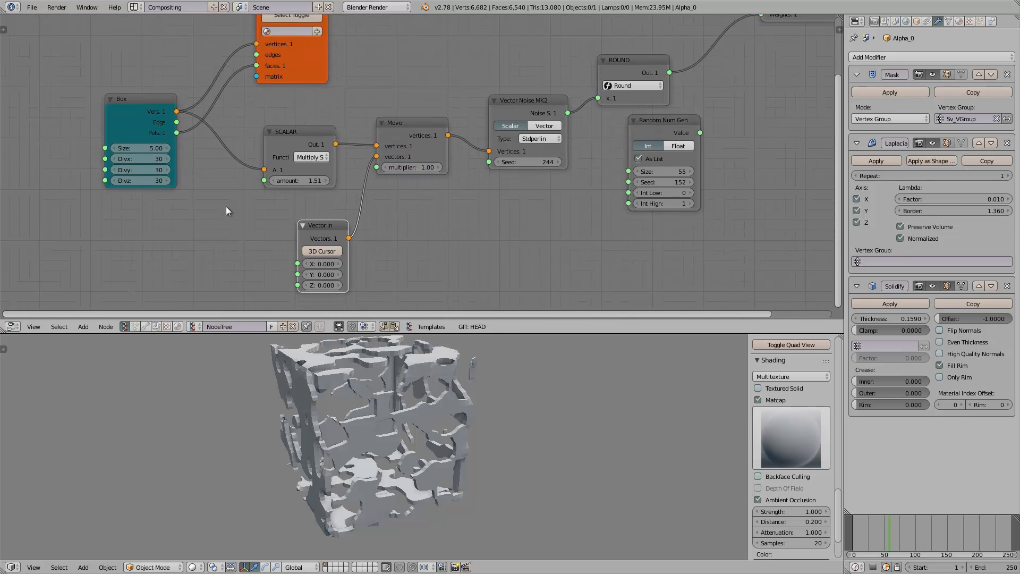
pyautogui.hotkey('alt', 'space')
pyautogui.write('fram')
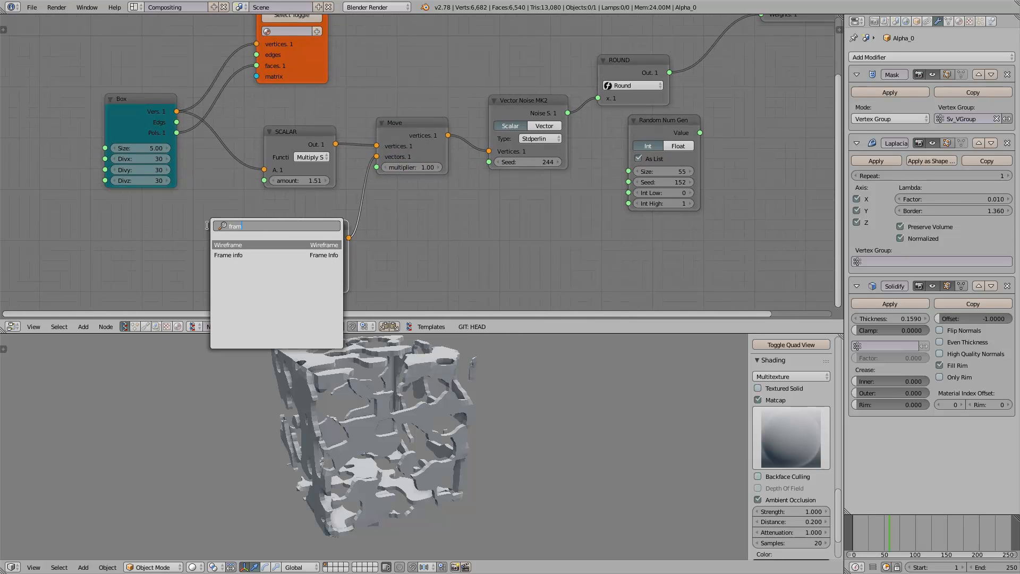
pyautogui.press('Return')
pyautogui.click(197, 223)
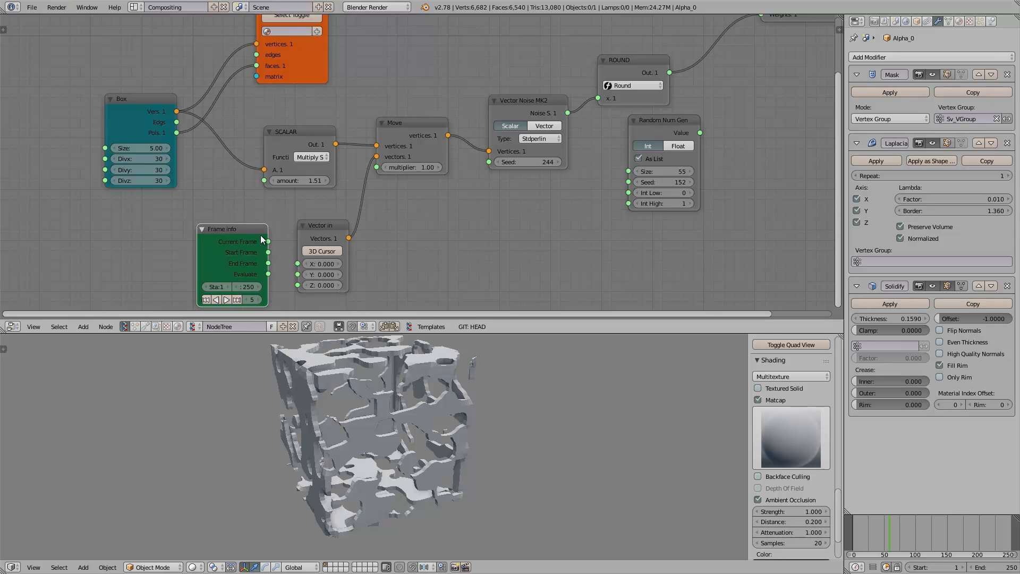
pyautogui.moveTo(268, 242); pyautogui.dragTo(298, 264)
pyautogui.moveTo(325, 230); pyautogui.dragTo(342, 226)
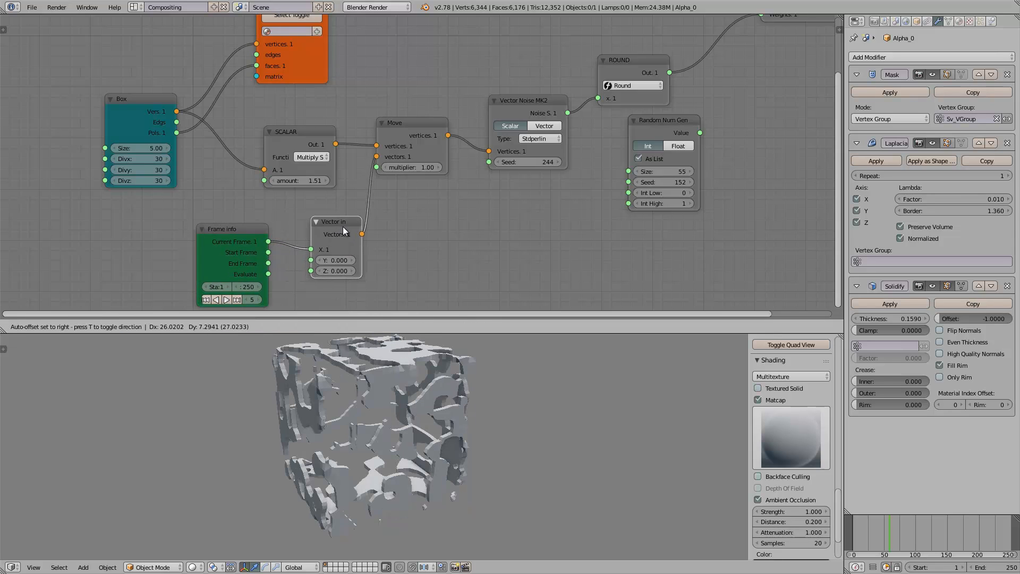
pyautogui.moveTo(221, 232); pyautogui.dragTo(164, 229)
pyautogui.hotkey('shift', 'a')
pyautogui.click(263, 222)
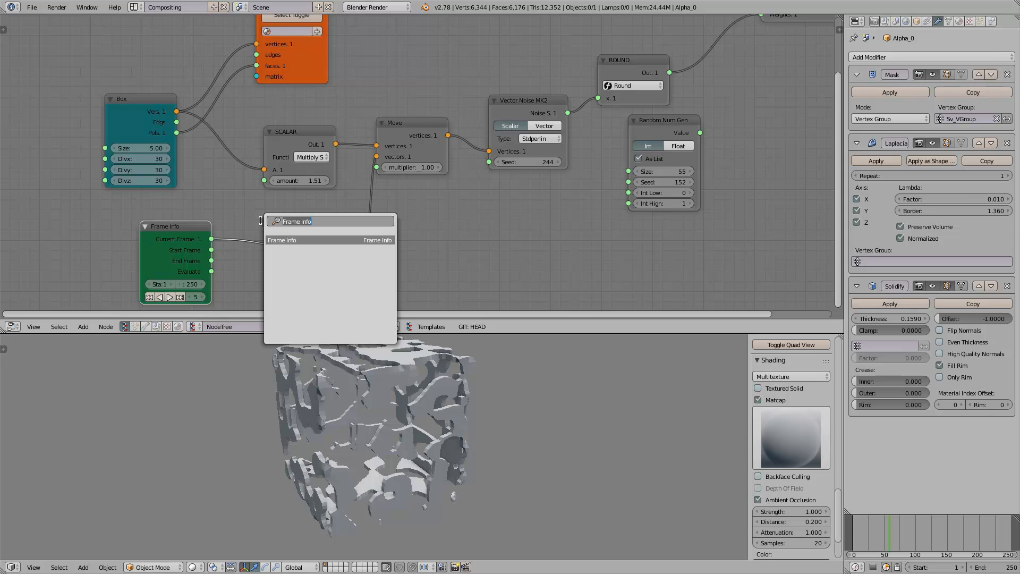
pyautogui.press('Escape')
# Play the animation and set the Move node's multiplier to 0.34, viewing the changing cube from another angle.
pyautogui.moveTo(423, 170); pyautogui.dragTo(409, 168)
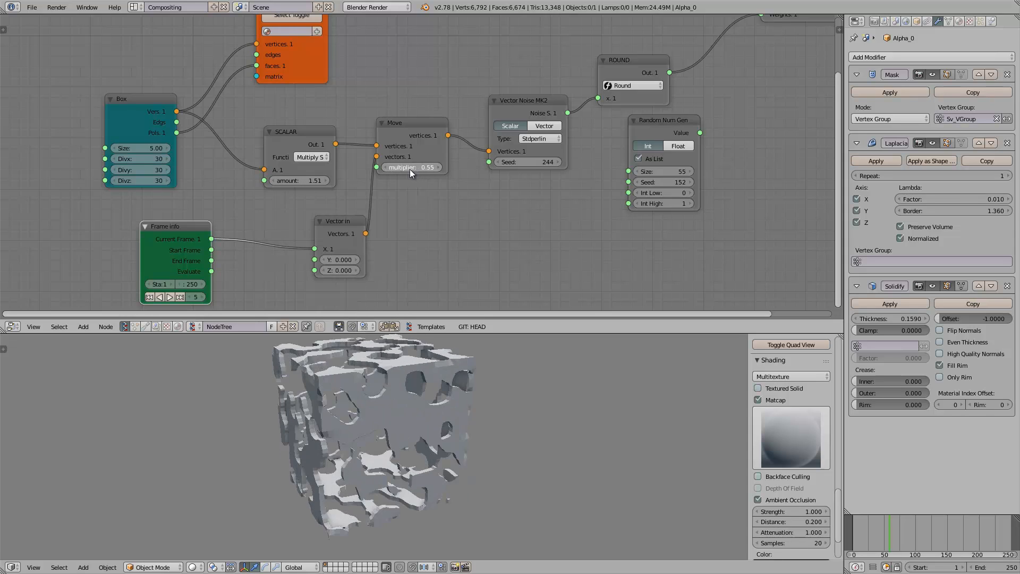
pyautogui.hotkey('alt', 'a')
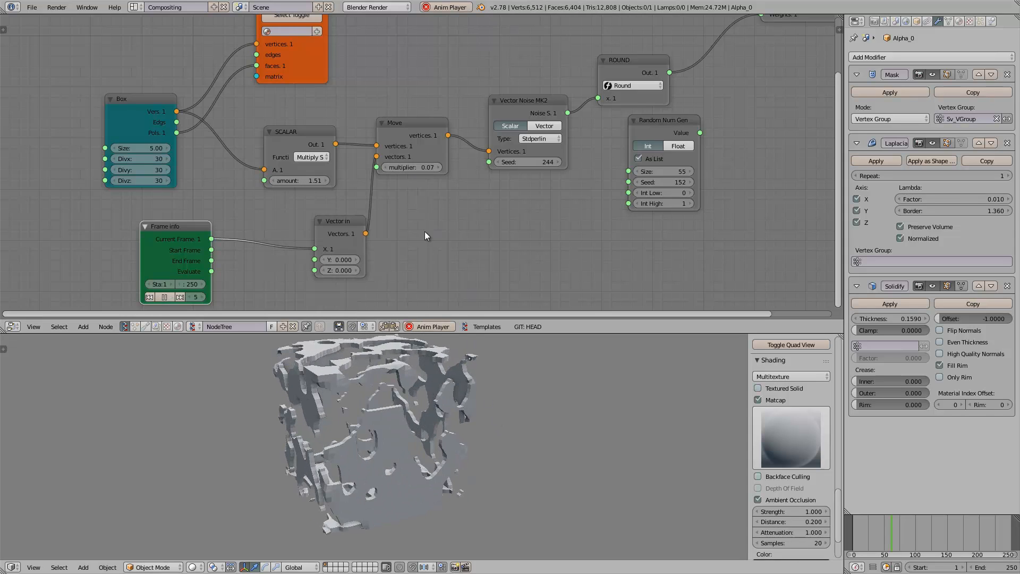
pyautogui.moveTo(433, 167); pyautogui.dragTo(445, 167)
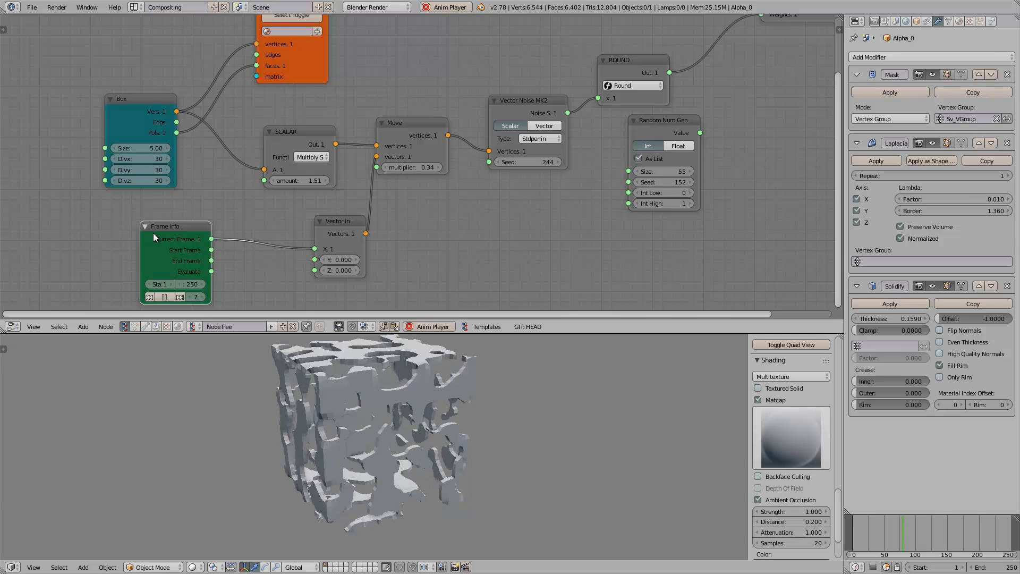
pyautogui.moveTo(525, 454); pyautogui.dragTo(419, 416, button='middle')
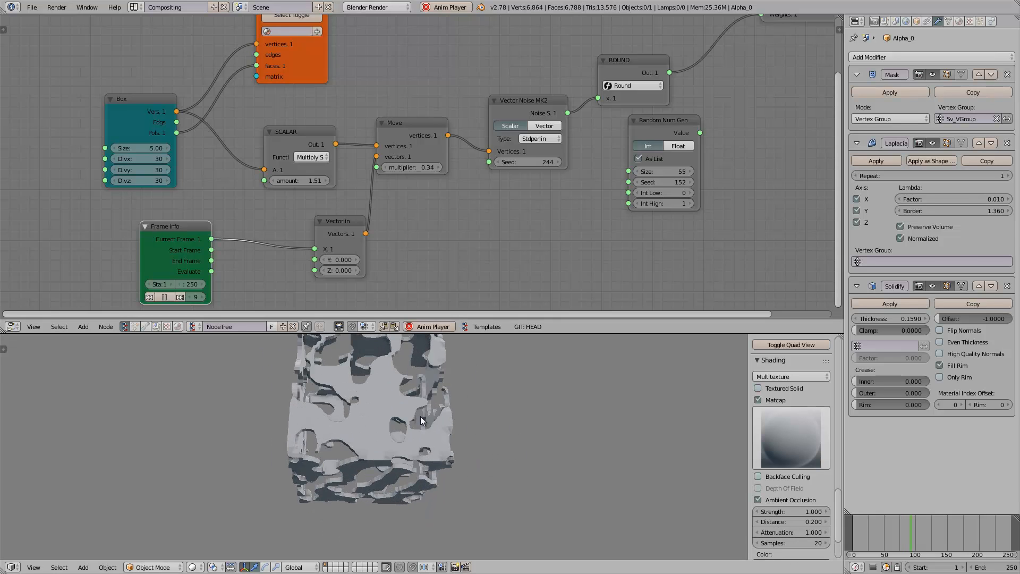
# Check the animated cube at full size, delete the Frame info node, and set the Vector in node's X to 4.86.
pyautogui.hotkey('ctrl', 'Up')
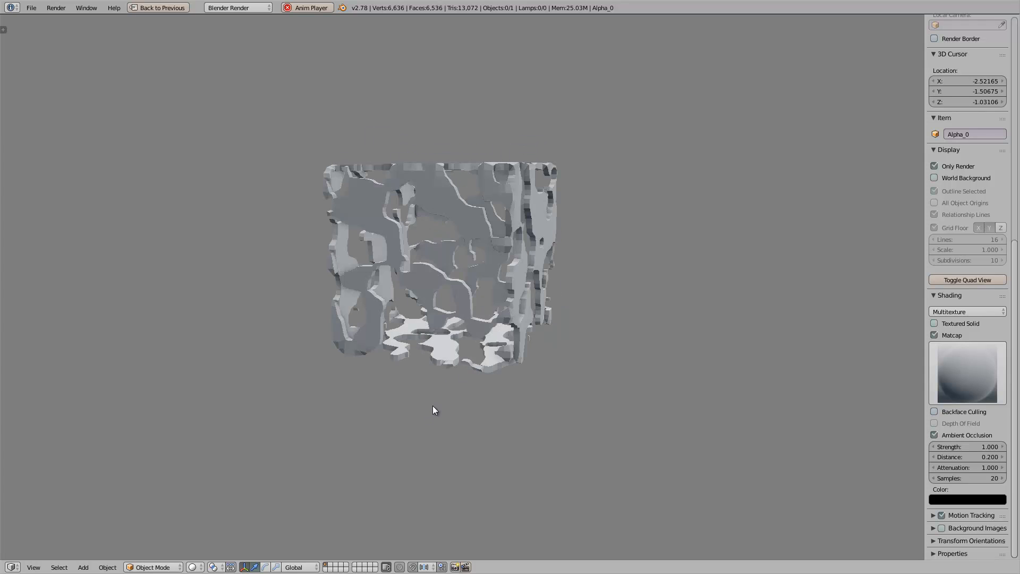
pyautogui.hotkey('ctrl', 'Up')
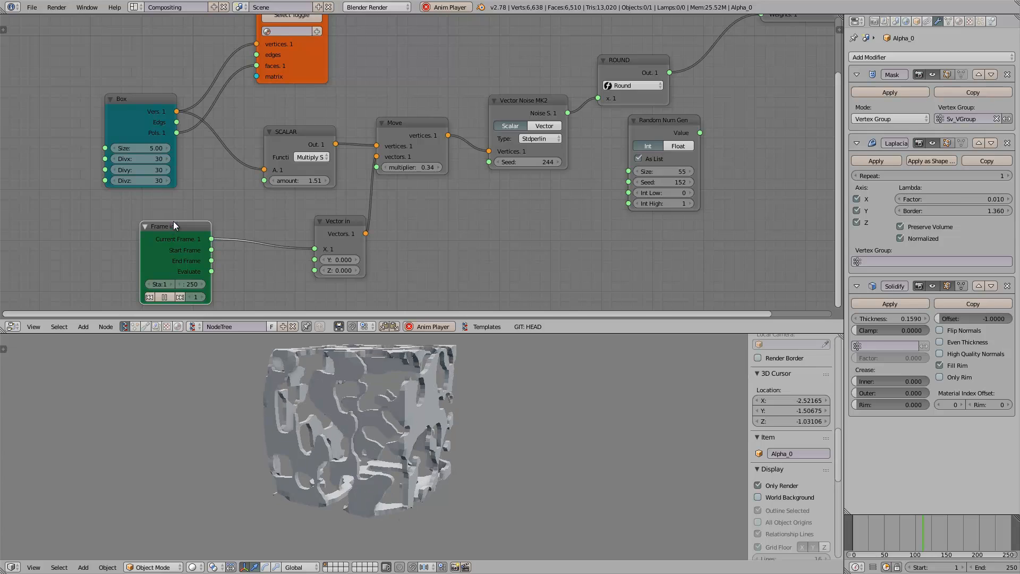
pyautogui.press('x')
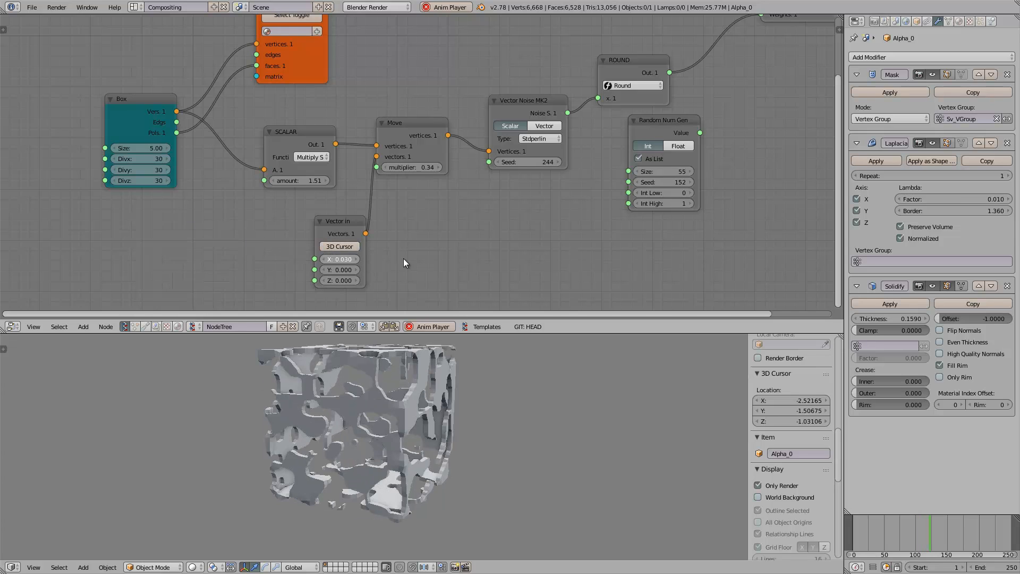
pyautogui.moveTo(404, 258); pyautogui.dragTo(470, 250)
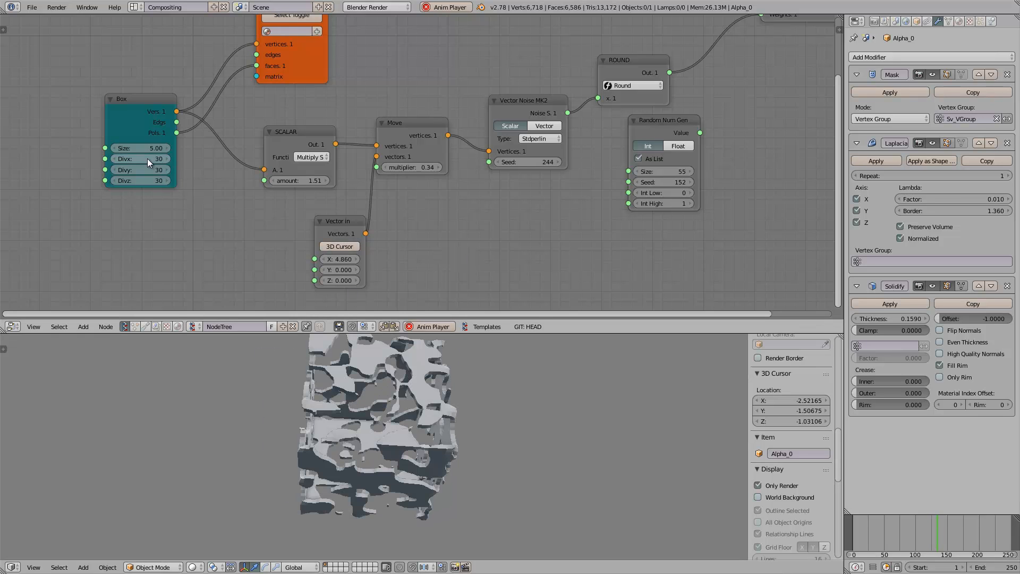
# Set the Box node's Divx, Divy and Divz to 20.
pyautogui.moveTo(148, 159); pyautogui.dragTo(145, 181)
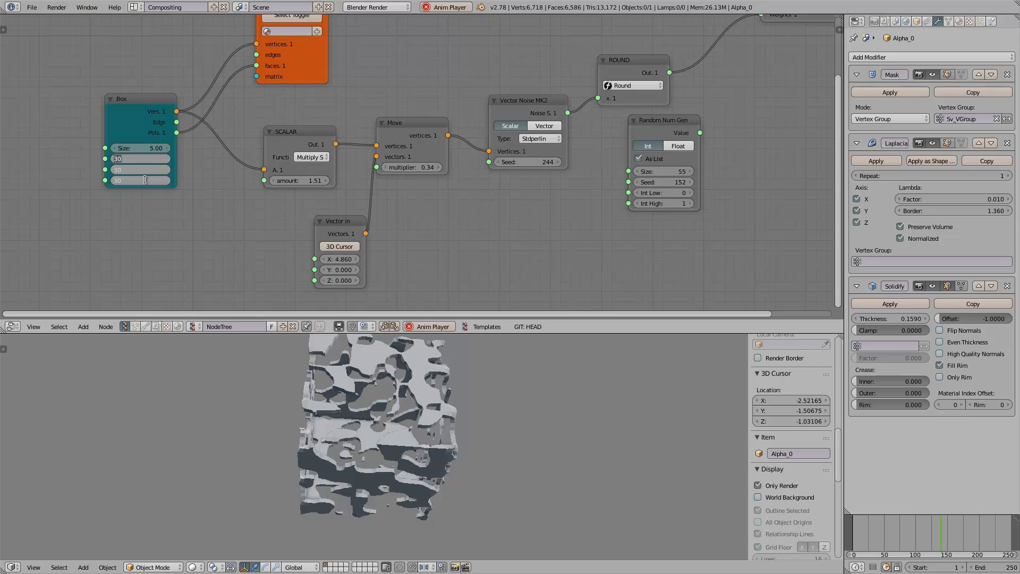
pyautogui.write('20')
pyautogui.press('Return')
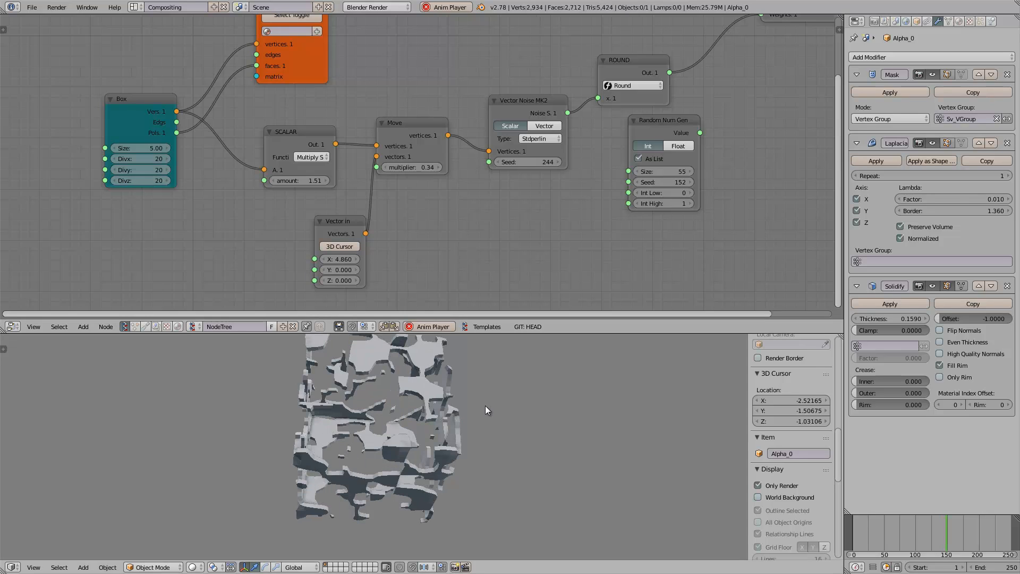
# Set the Vector in node's X to 18.3, Z to 5.64 and Y to 3.24.
pyautogui.moveTo(347, 260); pyautogui.dragTo(591, 260)
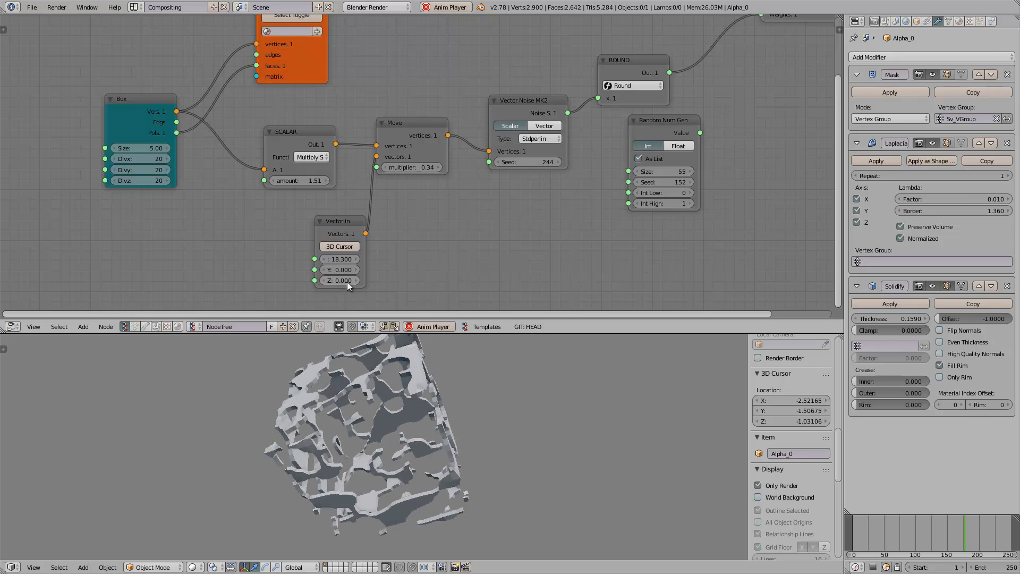
pyautogui.moveTo(347, 281)
pyautogui.mouseDown()
pyautogui.moveTo(652, 282)
pyautogui.moveTo(343, 268)
pyautogui.mouseUp()
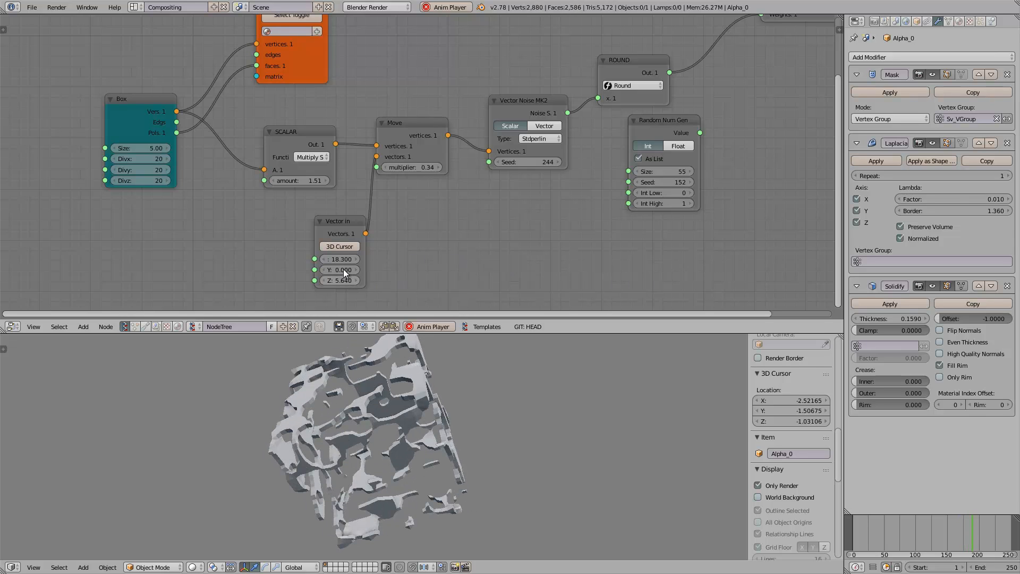
pyautogui.moveTo(451, 270); pyautogui.dragTo(452, 270)
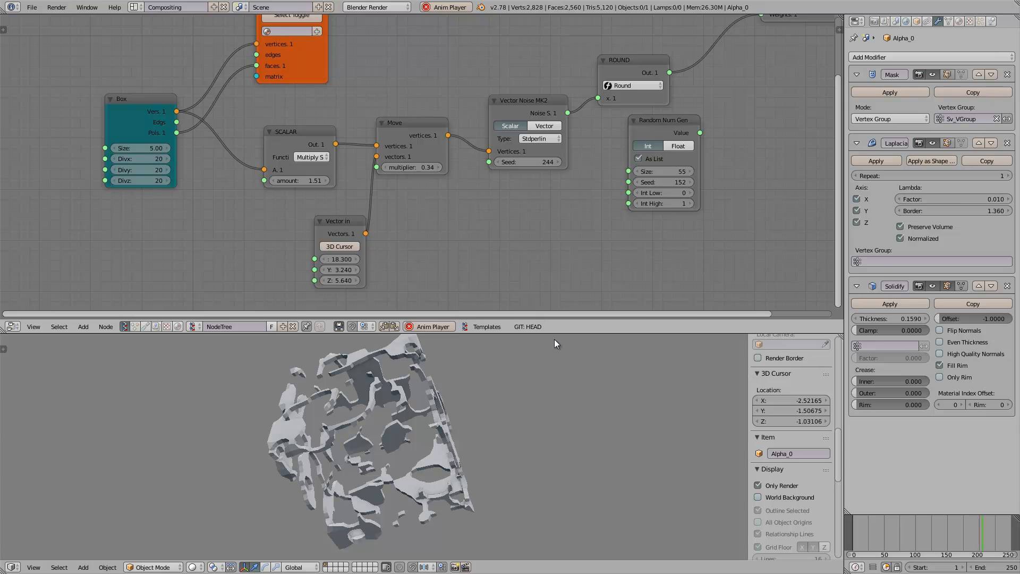
# Set the Move node's multiplier to 1.
pyautogui.hotkey('ctrl', 's')
pyautogui.click(428, 167)
pyautogui.write('1')
pyautogui.press('Return')
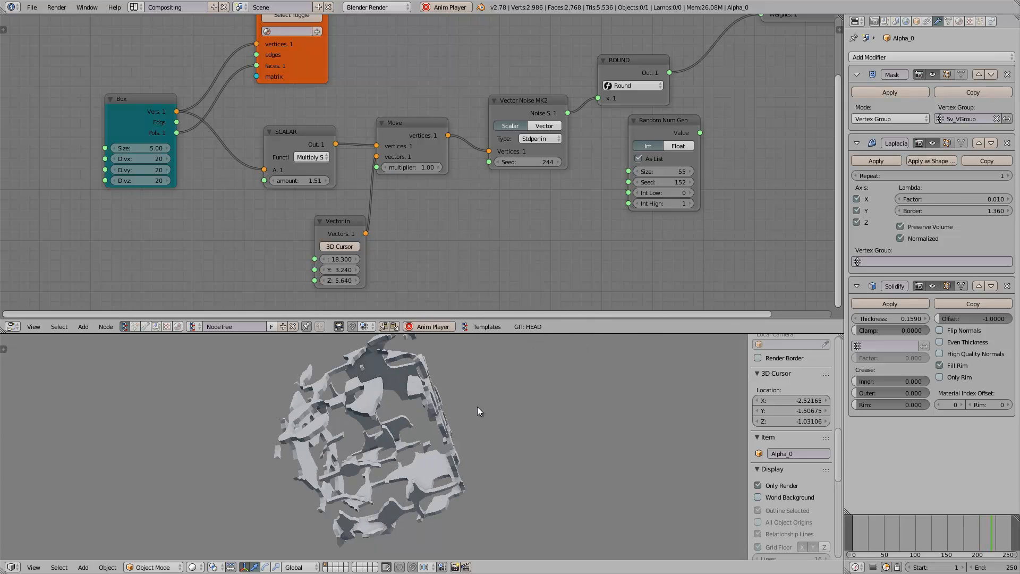
# Try the Voronoi_F1 noise type in Vector Noise MK2, and switch the type to Cellnoise.
pyautogui.click(536, 139)
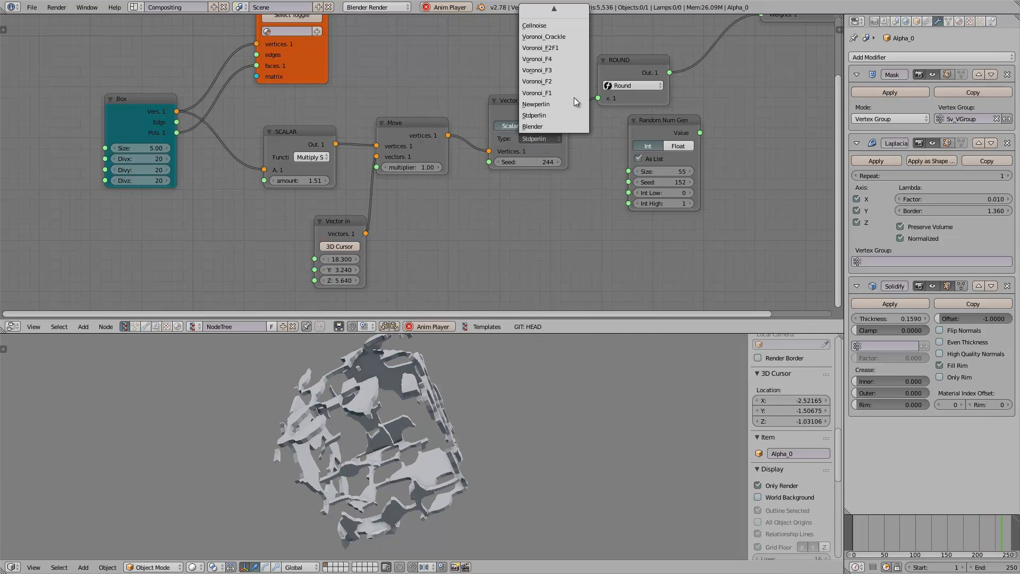
pyautogui.click(562, 88)
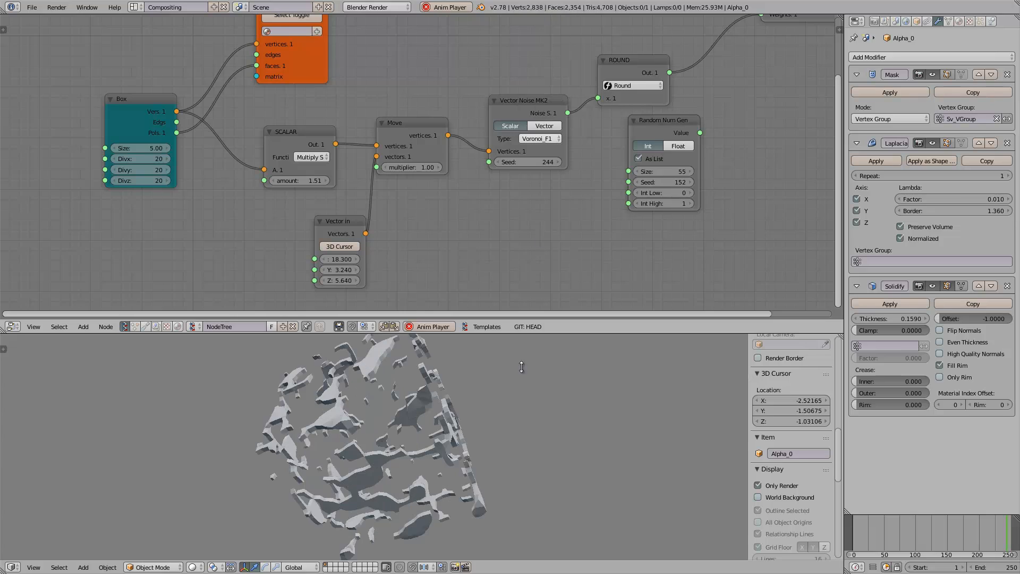
pyautogui.click(533, 139)
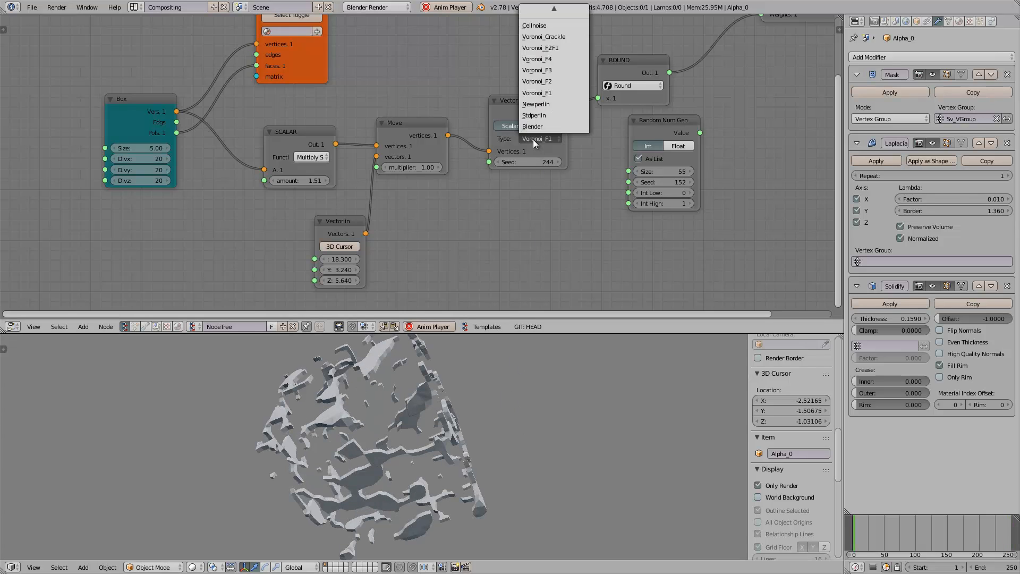
pyautogui.click(546, 26)
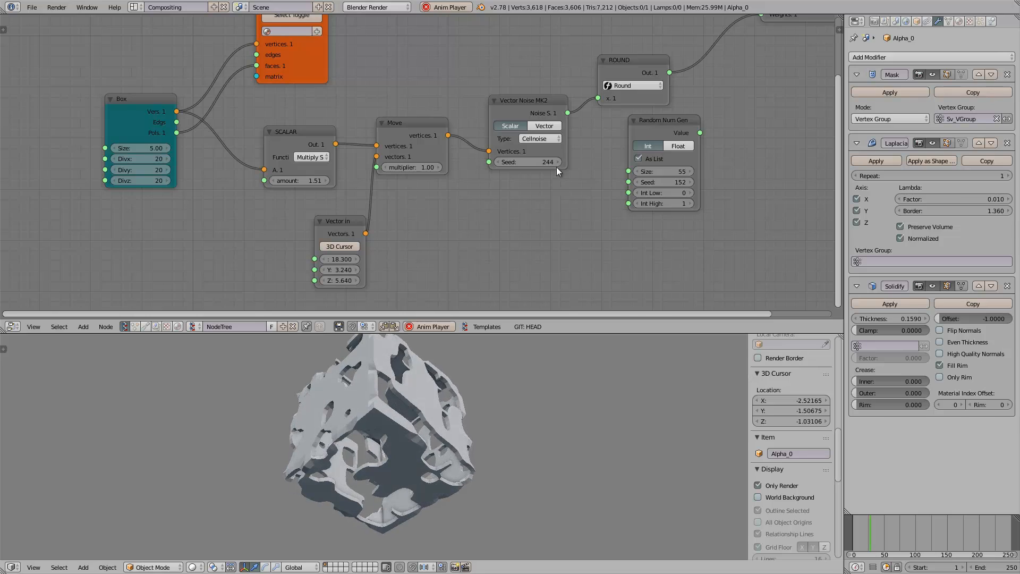
pyautogui.click(548, 137)
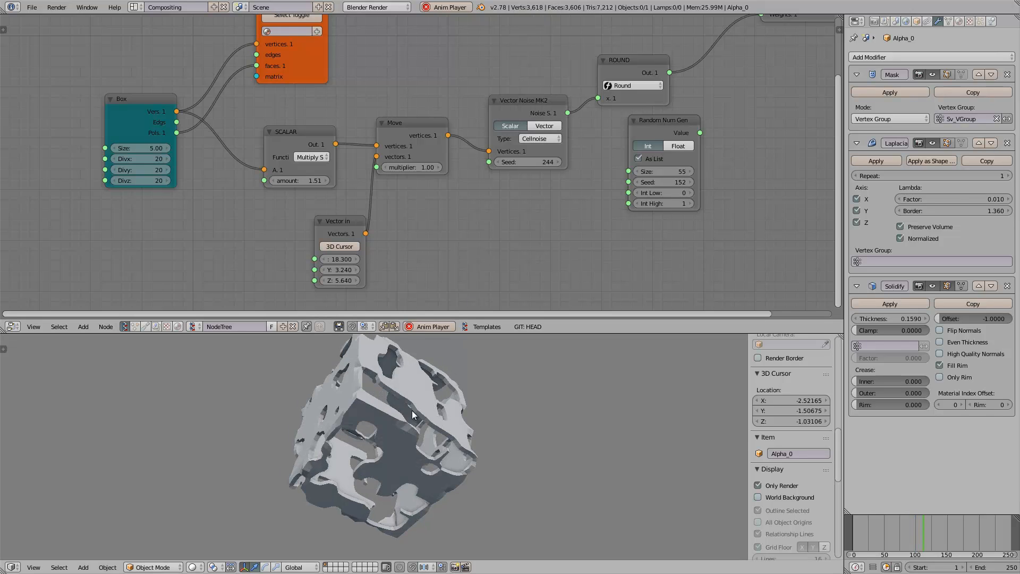
# Examine the Cellnoise-masked cube from several angles, select it, and review the complete node tree.
pyautogui.moveTo(442, 412); pyautogui.dragTo(217, 383, button='middle')
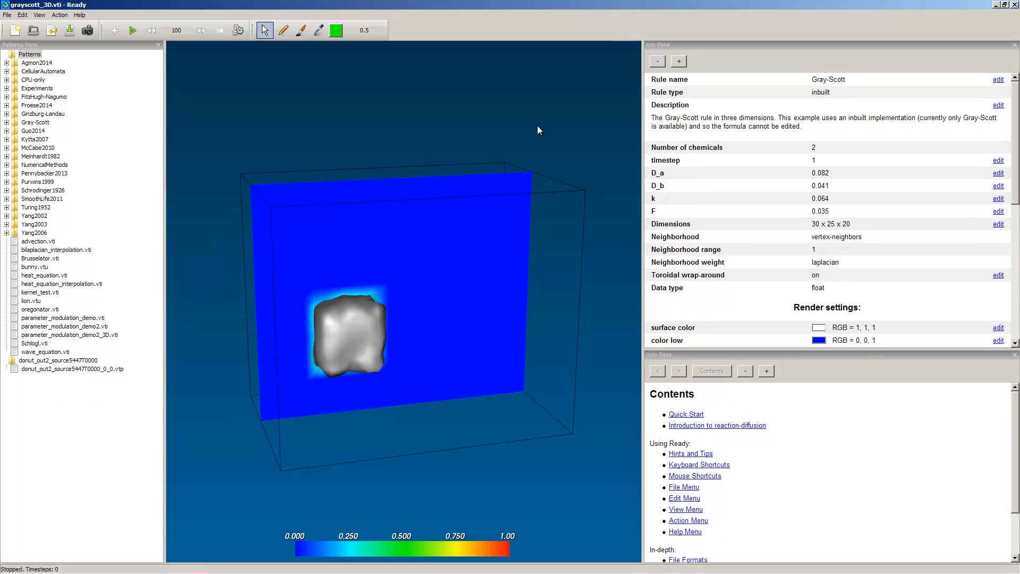
pyautogui.moveTo(537, 125); pyautogui.dragTo(424, 311)
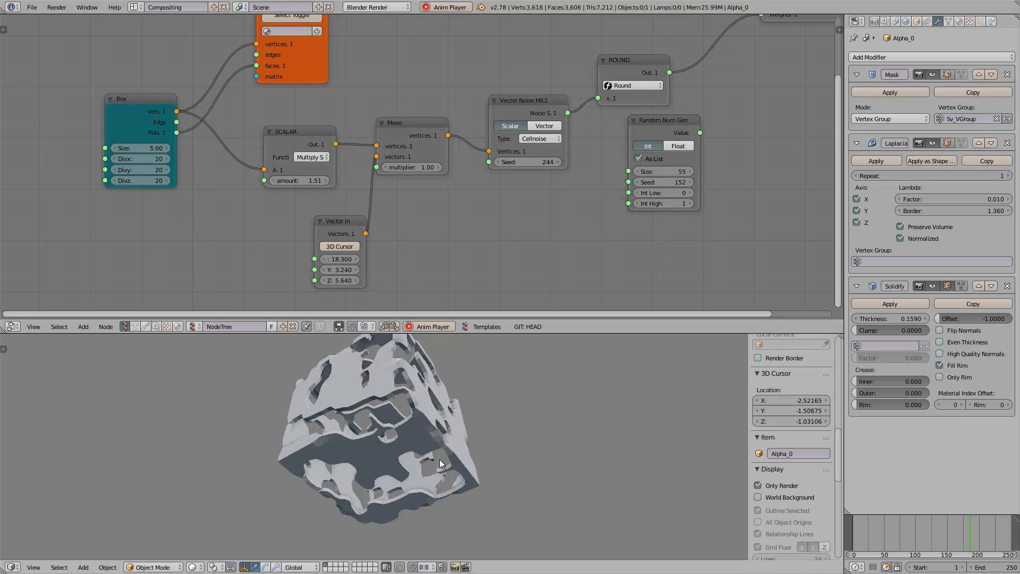
pyautogui.moveTo(438, 459); pyautogui.dragTo(417, 460, button='middle')
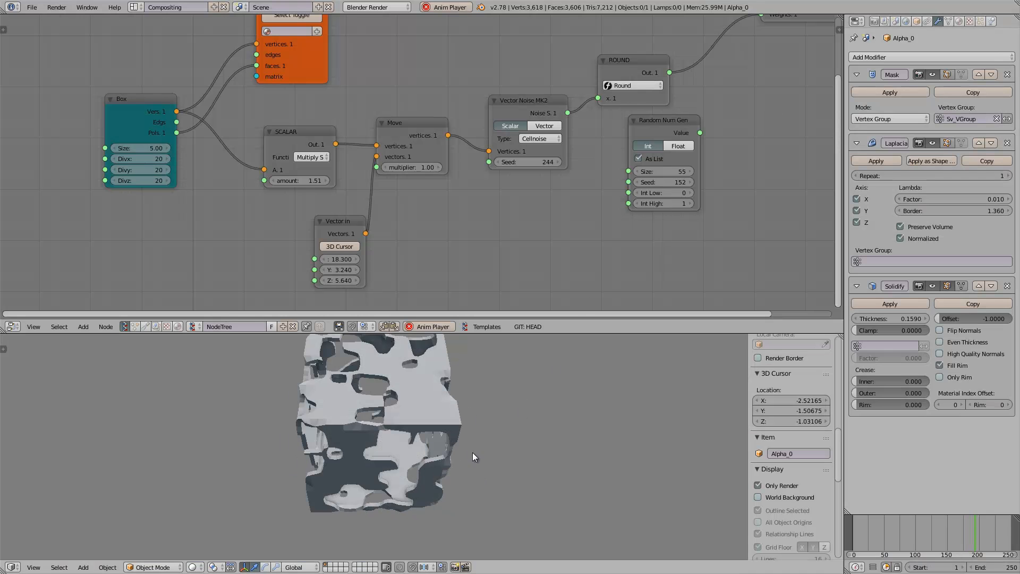
pyautogui.moveTo(474, 419); pyautogui.dragTo(423, 375, button='middle')
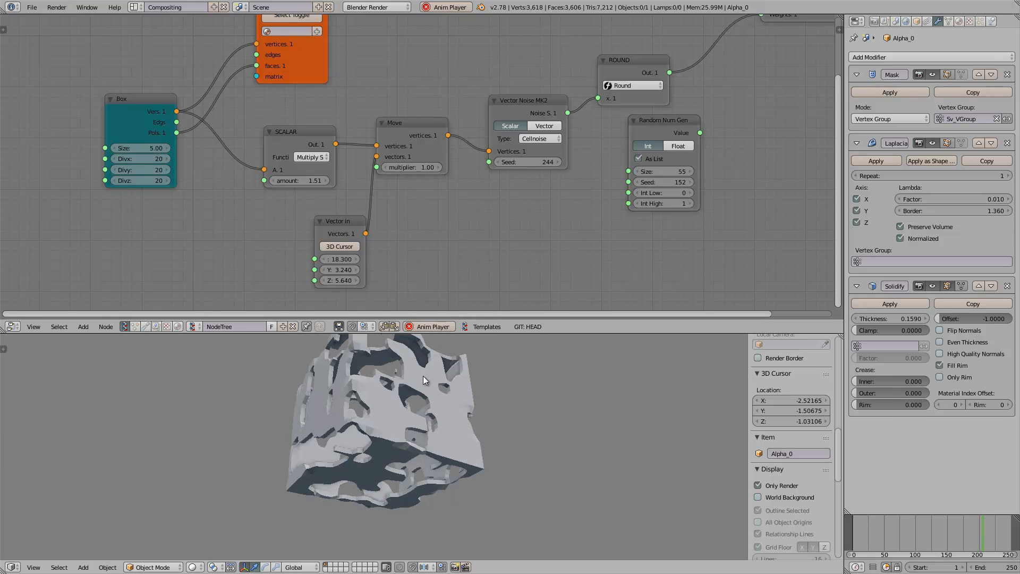
pyautogui.moveTo(479, 399); pyautogui.dragTo(375, 387, button='middle')
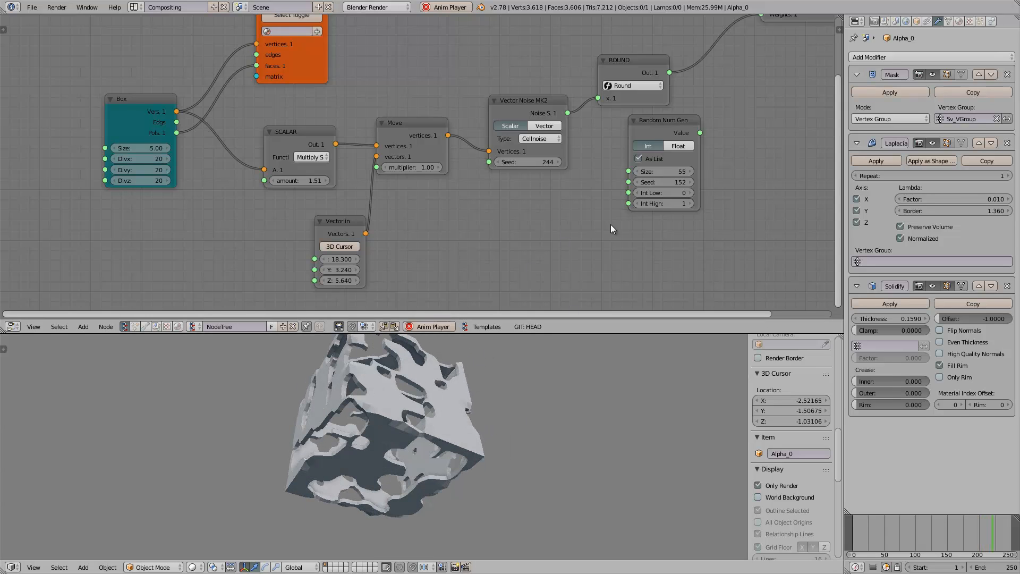
pyautogui.scroll(-1, 422, 179)
pyautogui.moveTo(372, 189); pyautogui.dragTo(319, 207, button='middle')
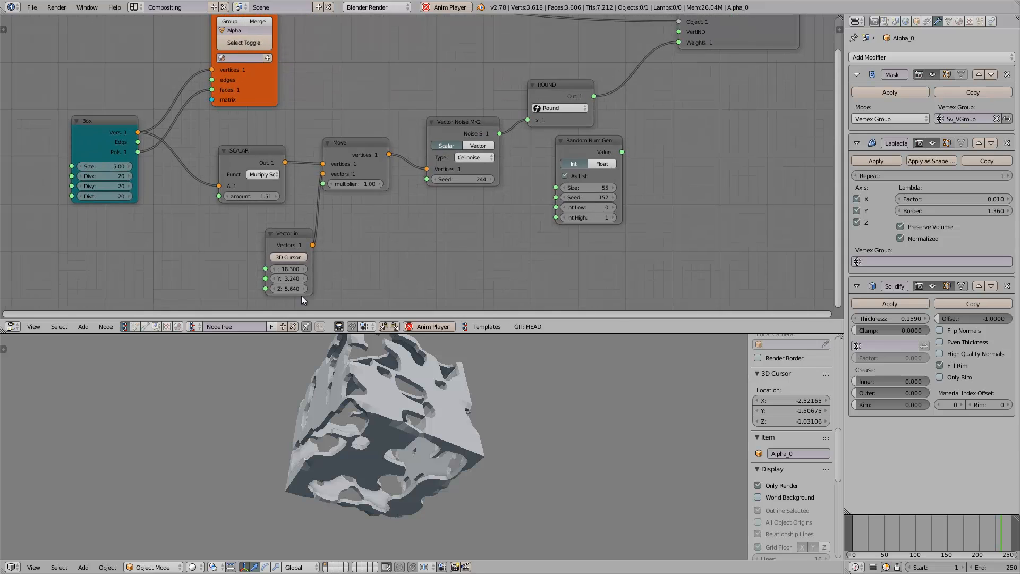
pyautogui.click(242, 326)
pyautogui.rightClick(430, 428)
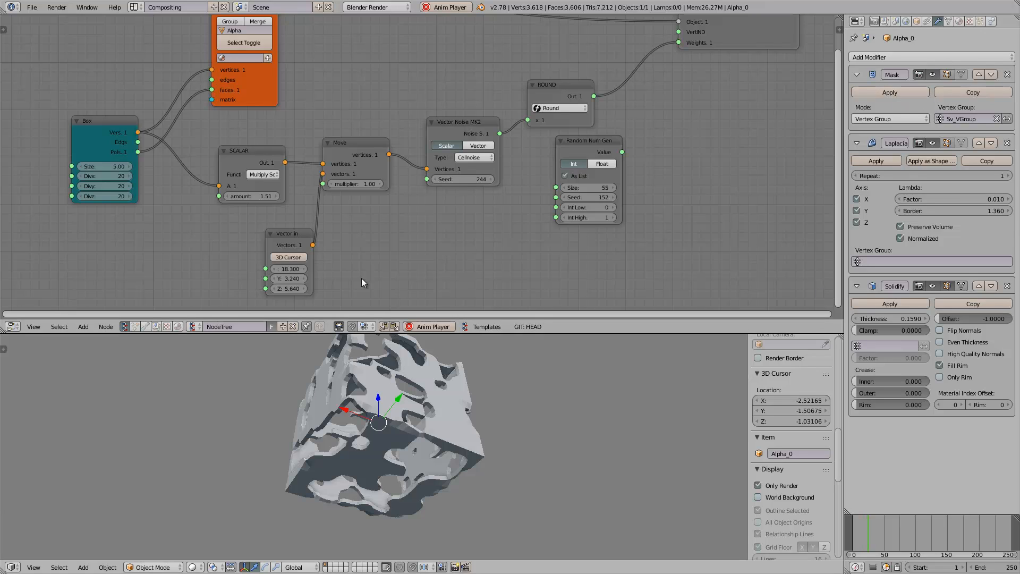
pyautogui.scroll(-1, 458, 235)
pyautogui.moveTo(456, 237); pyautogui.dragTo(429, 260, button='middle')
pyautogui.scroll(-1, 395, 178)
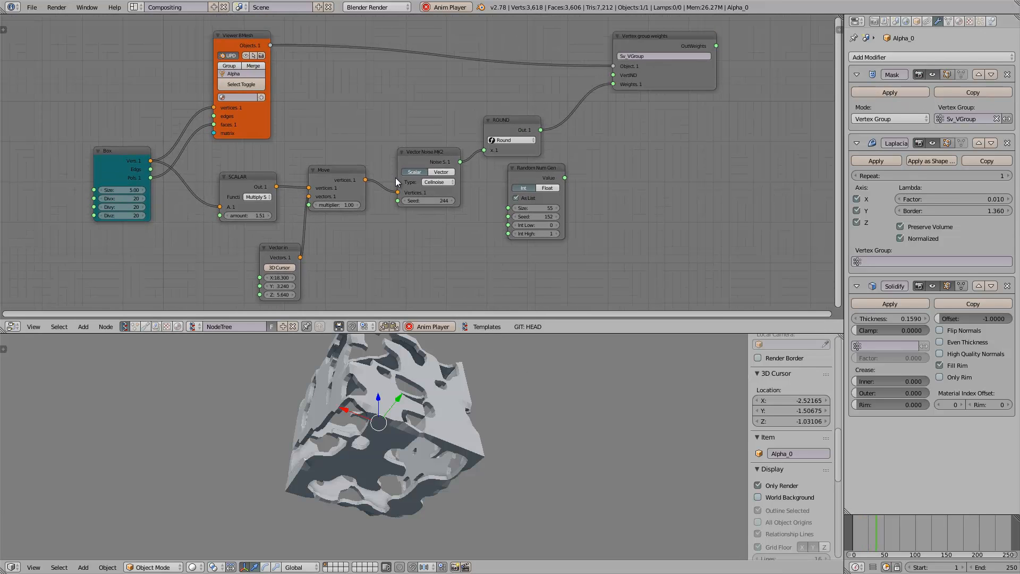
# Start a new file from the startup settings and delete all default objects from the scene.
pyautogui.click(23, 8)
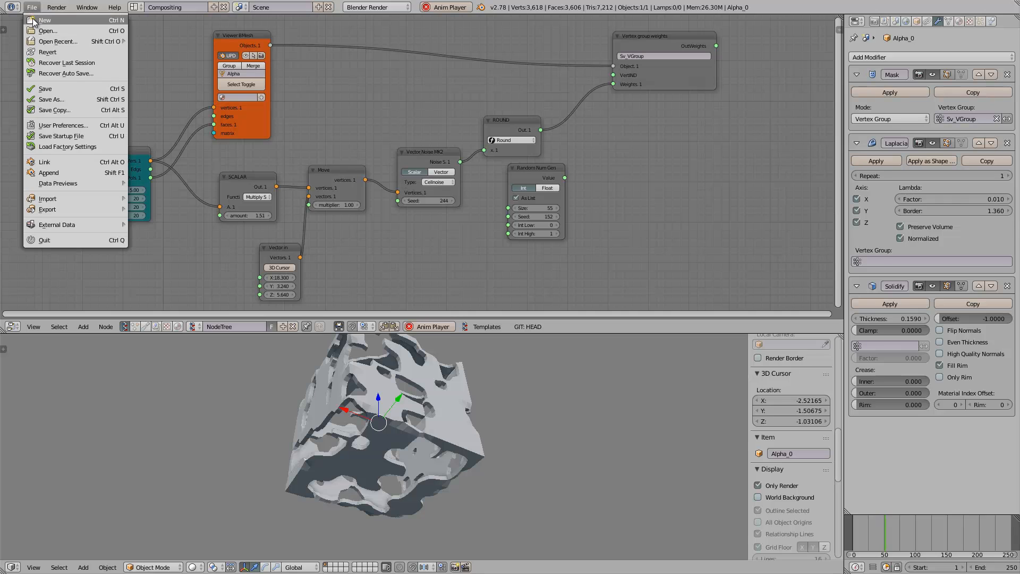
pyautogui.click(37, 21)
pyautogui.click(55, 34)
pyautogui.scroll(4, 449, 237)
pyautogui.moveTo(450, 264)
pyautogui.mouseDown(button='middle')
pyautogui.moveTo(448, 237)
pyautogui.moveTo(545, 254)
pyautogui.mouseUp(button='middle')
pyautogui.press('z')
pyautogui.press('z')
pyautogui.press('z')
pyautogui.press('z')
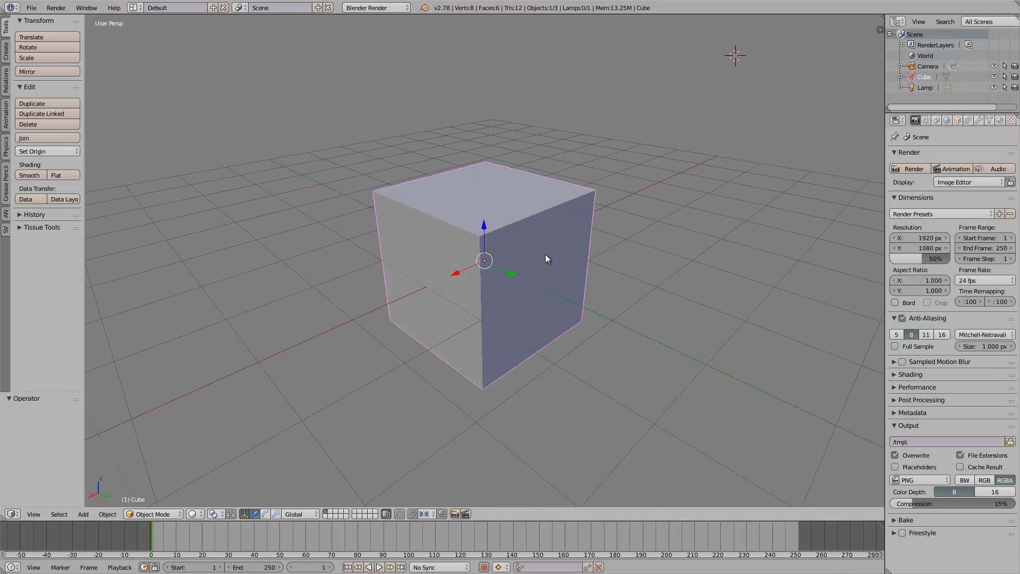
pyautogui.scroll(-1, 545, 254)
pyautogui.press('a')
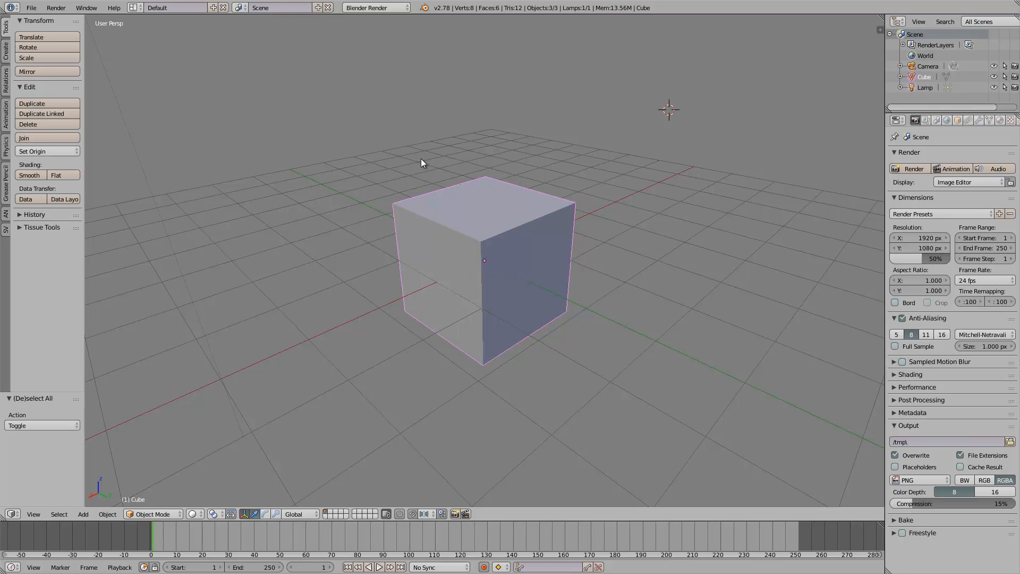
pyautogui.press('Delete')
# Switch the screen layout to Compositing and create a new Sverchok node tree.
pyautogui.click(134, 7)
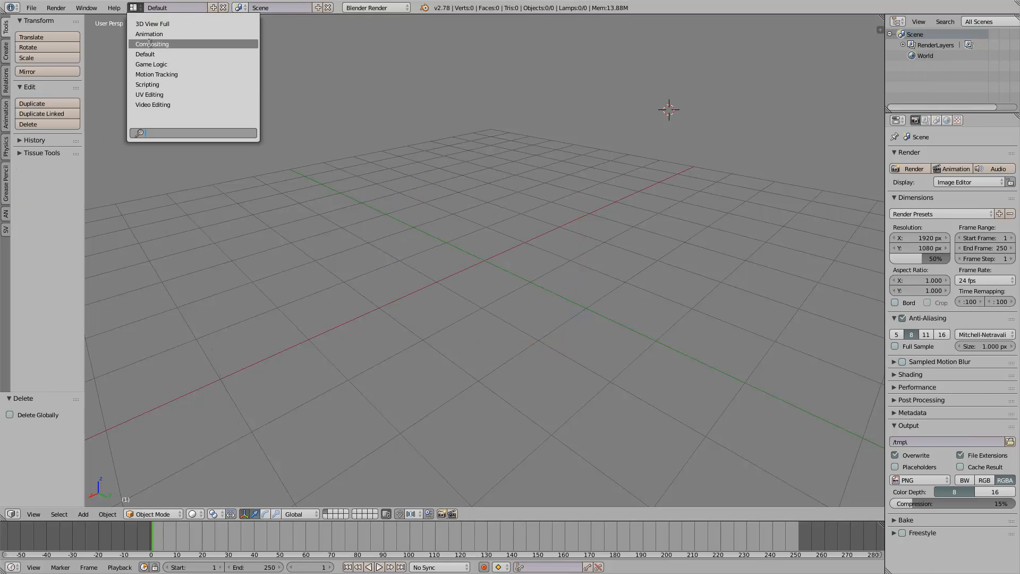
pyautogui.click(149, 41)
pyautogui.click(125, 336)
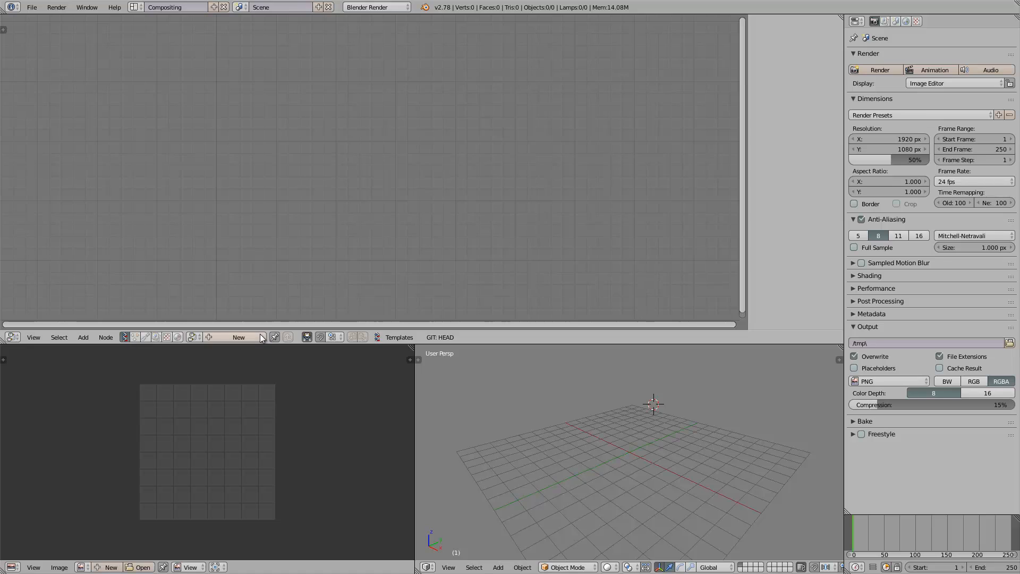
# Add a Box node to the empty node tree.
pyautogui.hotkey('shift', 'a')
pyautogui.click(279, 199)
pyautogui.write('box')
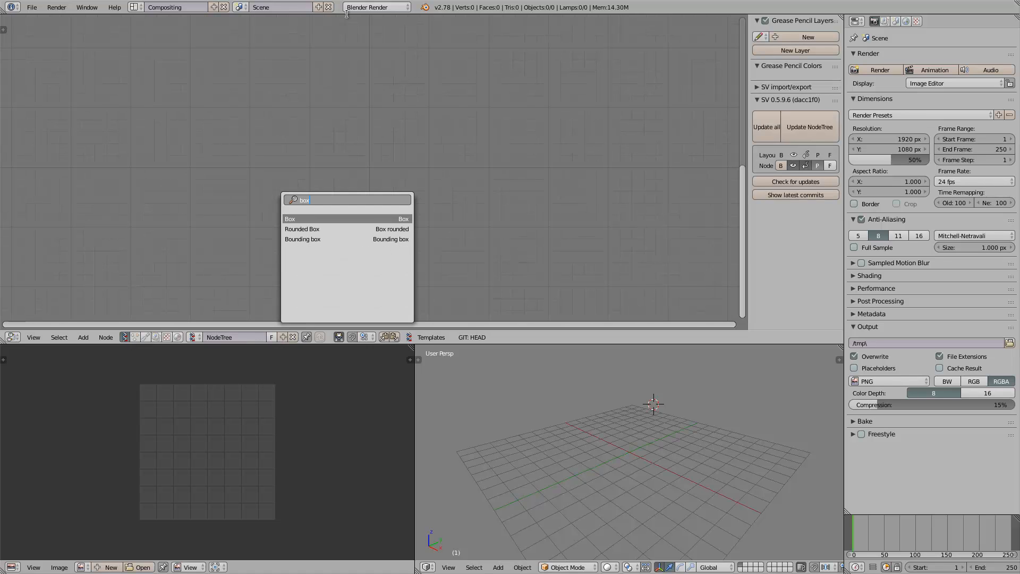
pyautogui.press('Return')
pyautogui.click(115, 98)
# Add a Viewer BMesh node and place it beside the Box node with space between them.
pyautogui.hotkey('shift', 'a')
pyautogui.click(260, 107)
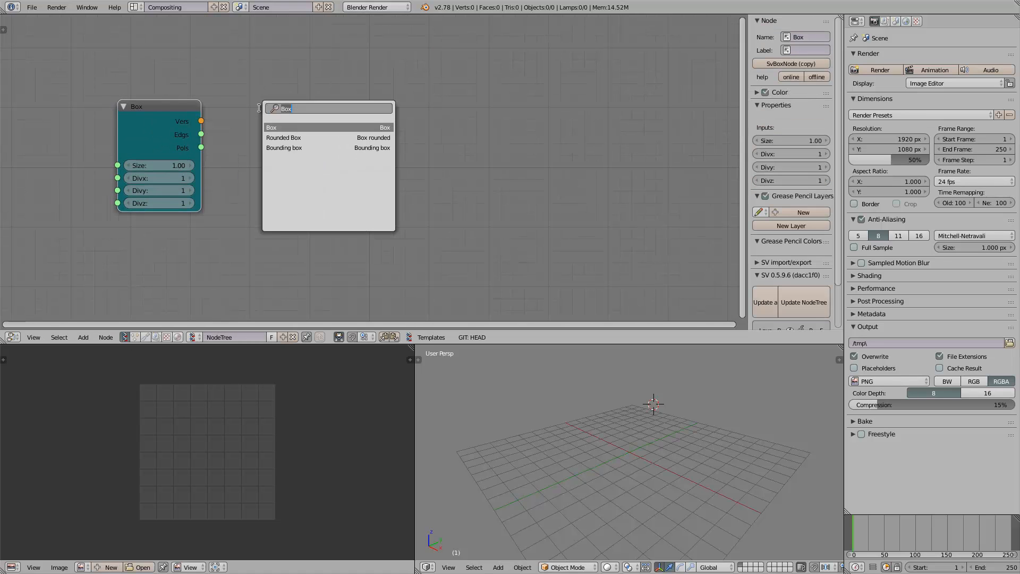
pyautogui.write('viwe')
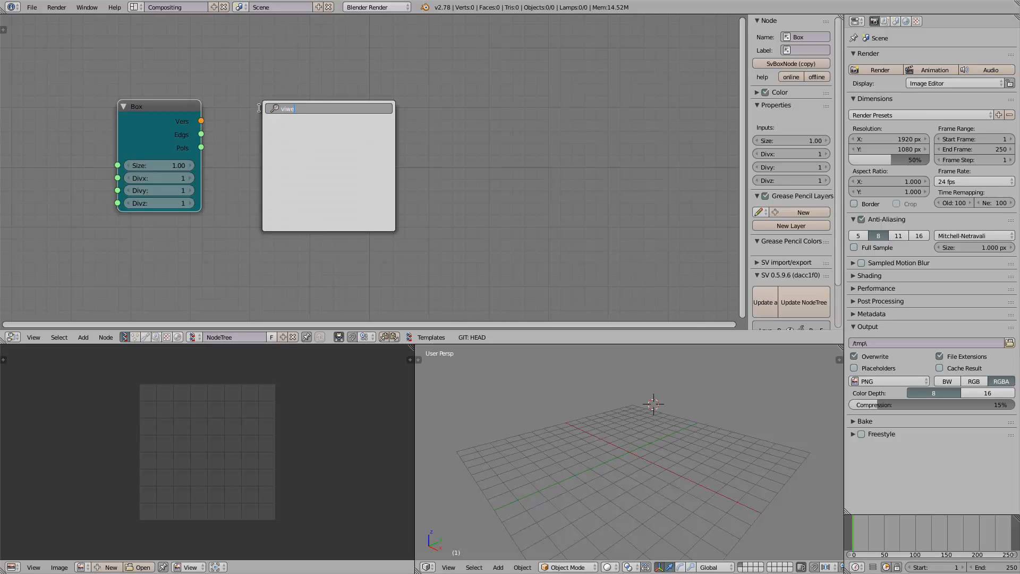
pyautogui.write('r')
pyautogui.hotkey('ctrl', 'a')
pyautogui.write('vie')
pyautogui.press('Return')
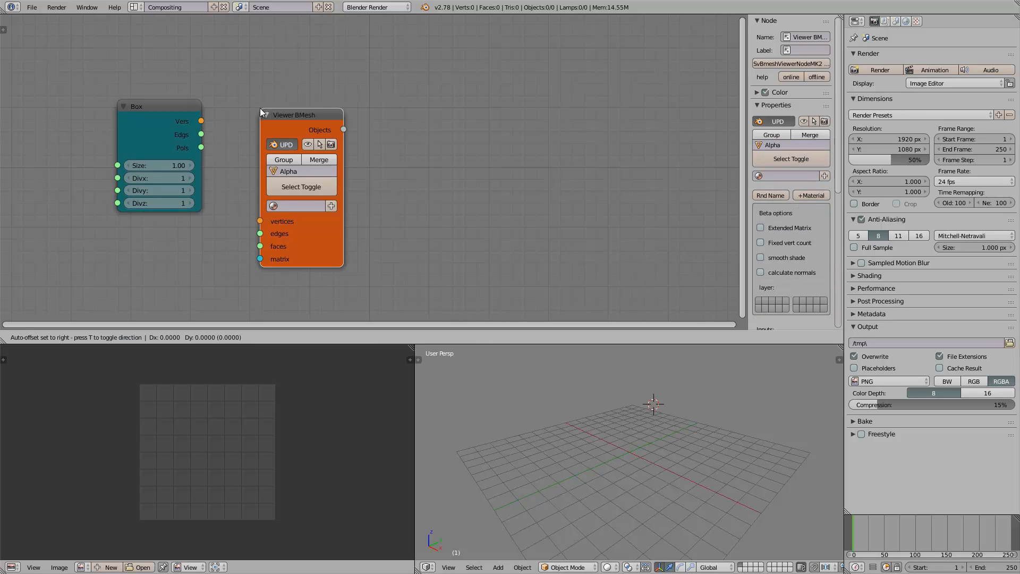
pyautogui.click(437, 98)
# Connect the Box's Vers and Pols outputs to the viewer's vertices and faces, and set all three Box divisions to 10.
pyautogui.moveTo(201, 121); pyautogui.dragTo(175, 203)
pyautogui.write('10')
pyautogui.press('Return')
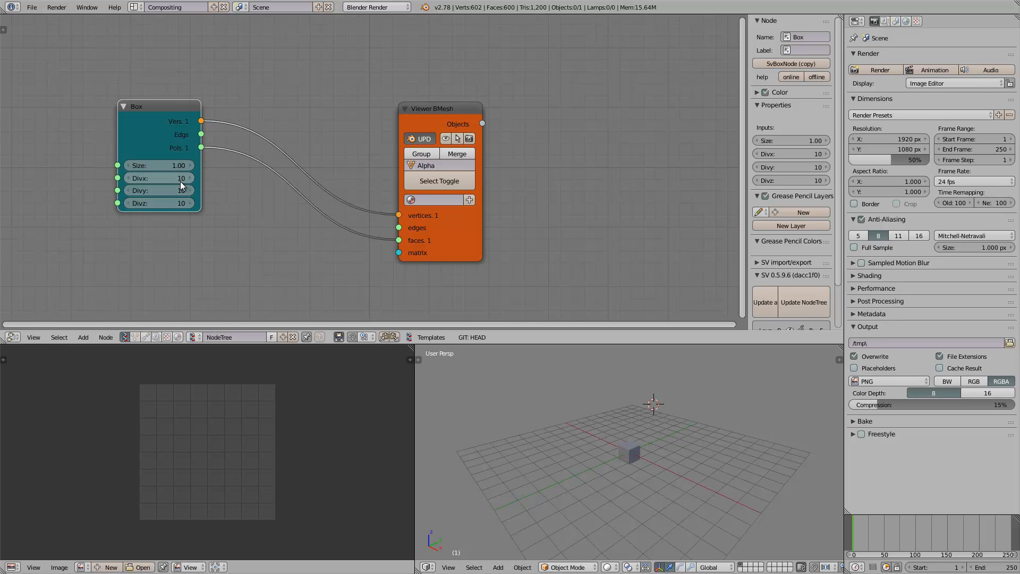
# Set the Box node's size to 6.37 and its Divx, Divy and Divz to 20.
pyautogui.moveTo(152, 162); pyautogui.dragTo(659, 444)
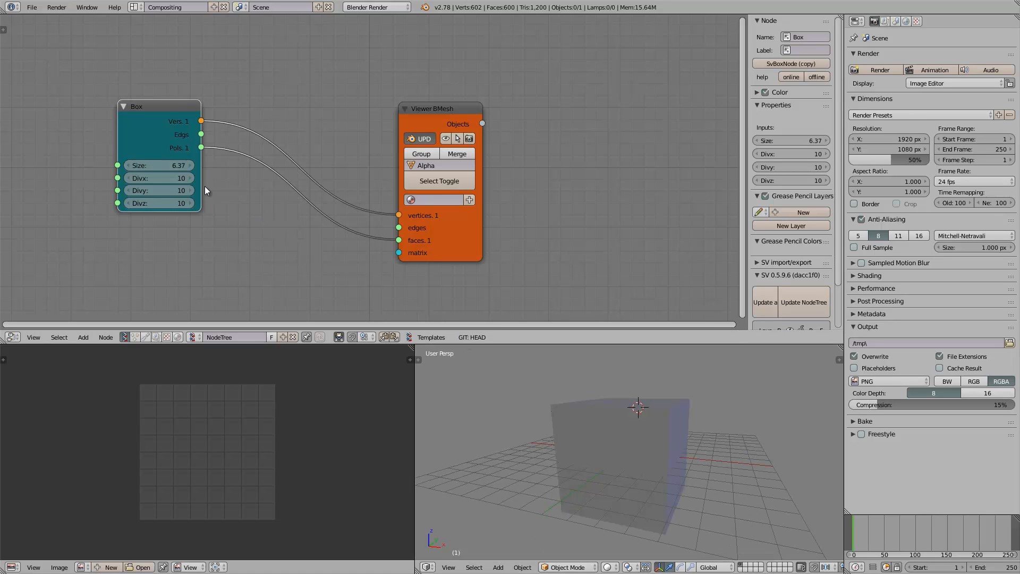
pyautogui.moveTo(178, 178); pyautogui.dragTo(178, 203)
pyautogui.write('20')
pyautogui.press('Return')
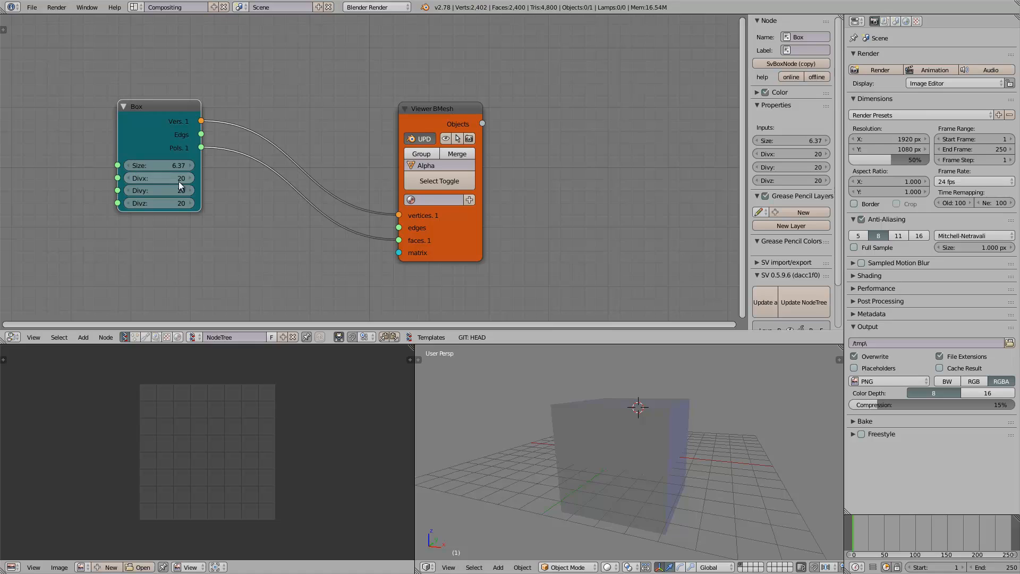
# Start a Wavefront OBJ export of the generated box with Write Normals and Include UVs disabled.
pyautogui.rightClick(639, 438)
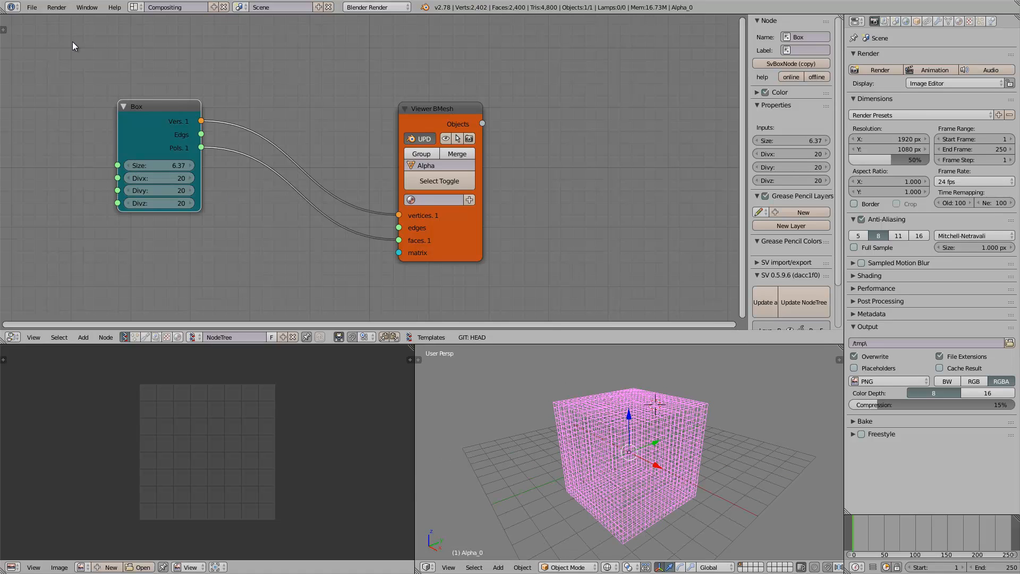
pyautogui.click(32, 8)
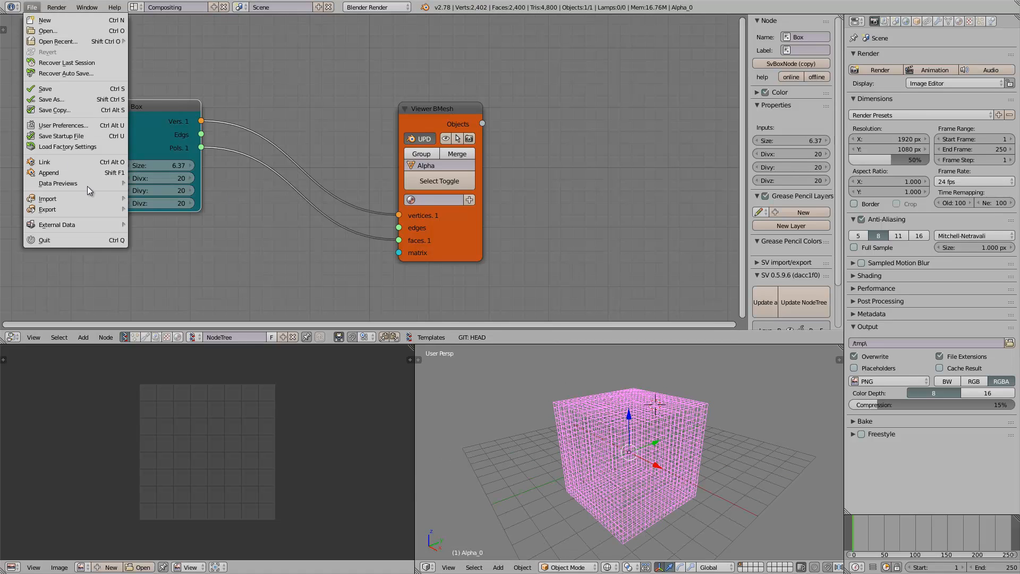
pyautogui.moveTo(94, 207)
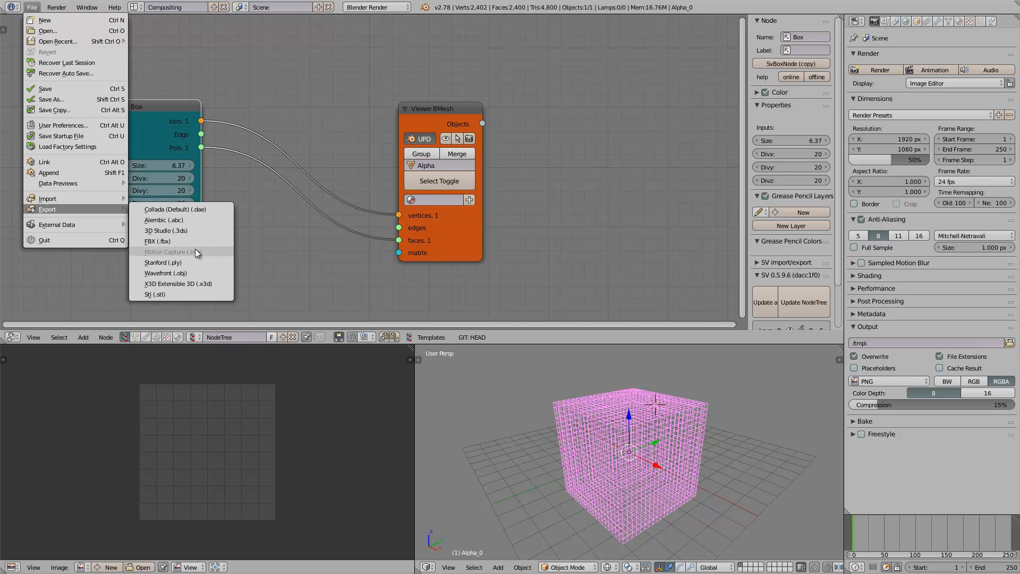
pyautogui.click(199, 272)
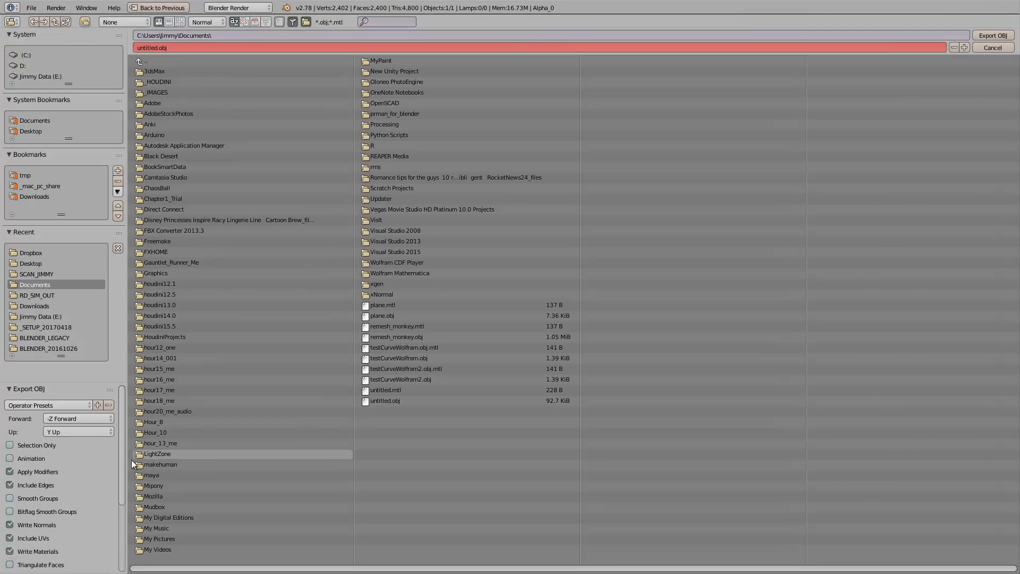
pyautogui.click(46, 538)
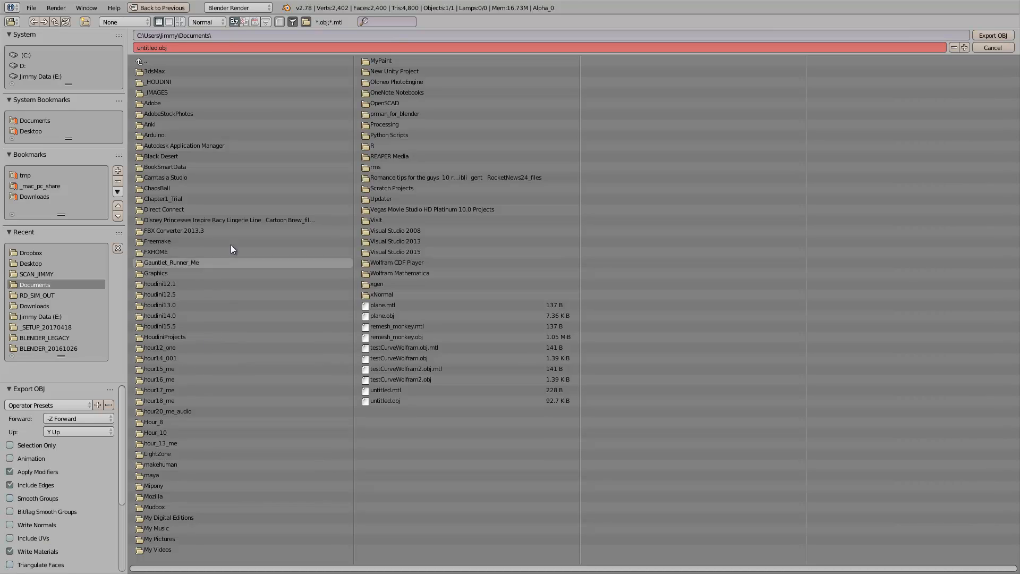
# Choose the Desktop as the export folder, name the file sv_box and export the OBJ.
pyautogui.click(253, 48)
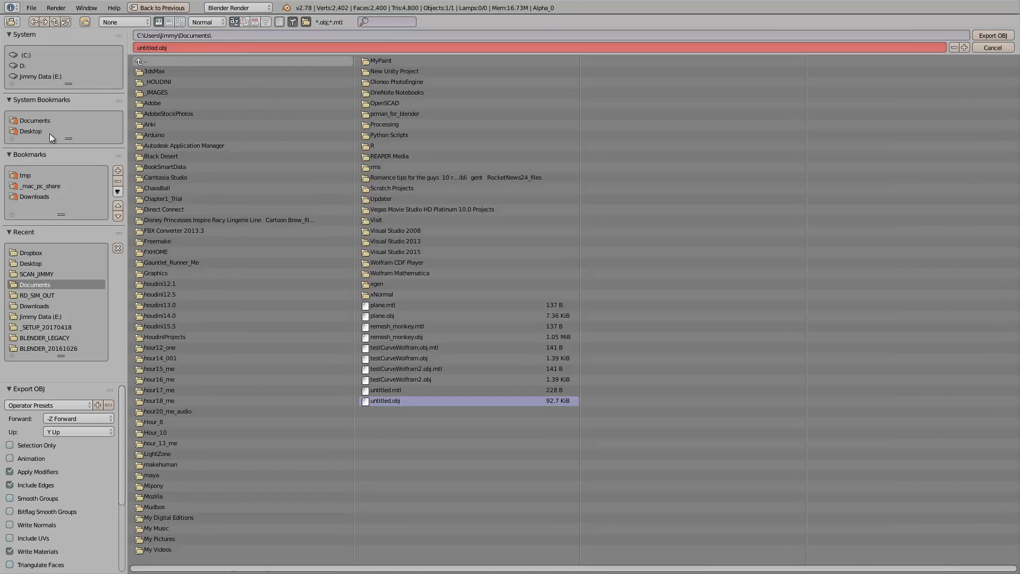
pyautogui.click(50, 131)
pyautogui.click(178, 48)
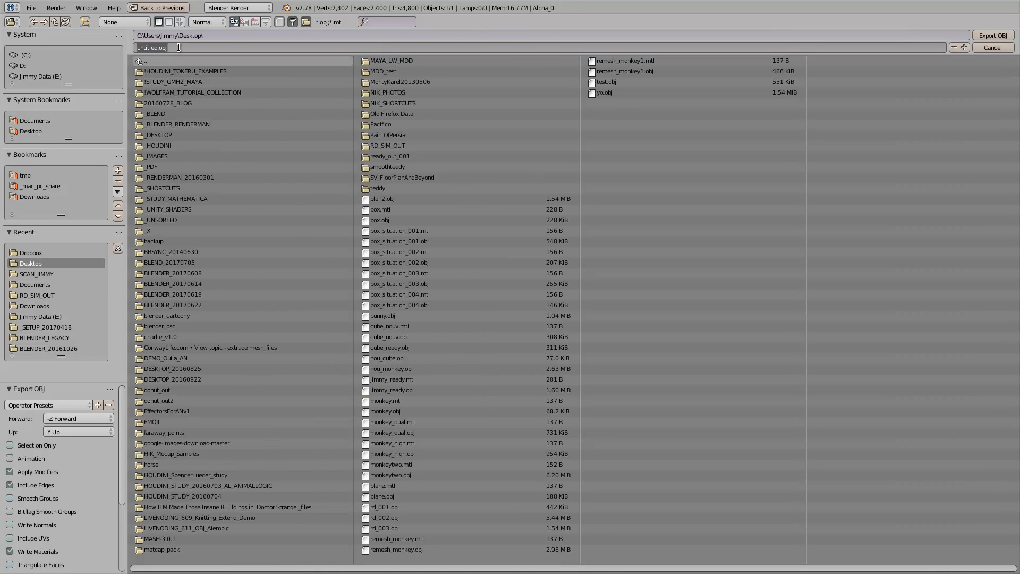
pyautogui.write('sv_box')
pyautogui.press('Return')
pyautogui.click(1000, 36)
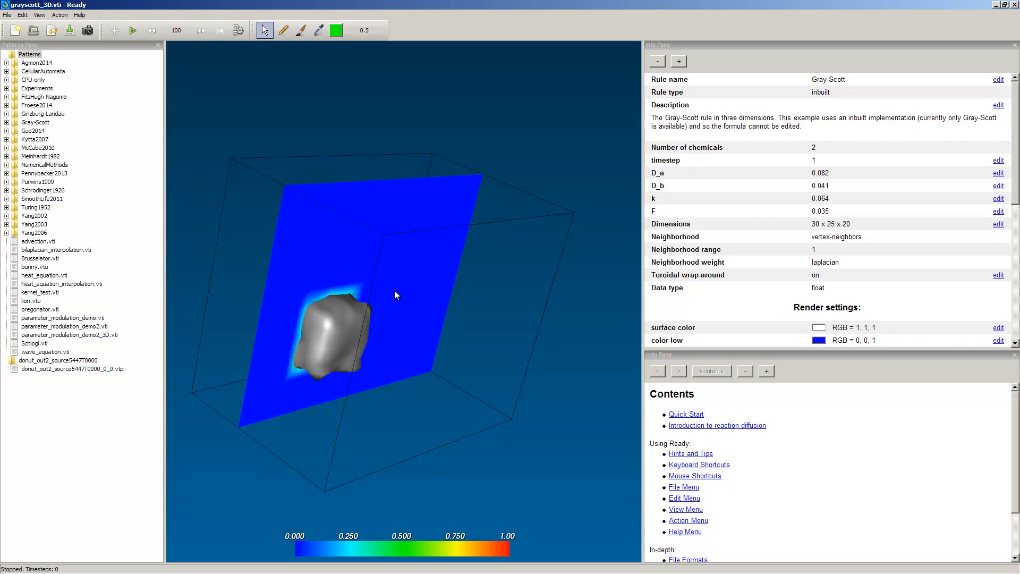
# Switch to Ready, run the grayscott_3D.vti simulation while viewing it from several angles, and stop it.
pyautogui.moveTo(394, 290); pyautogui.dragTo(340, 250)
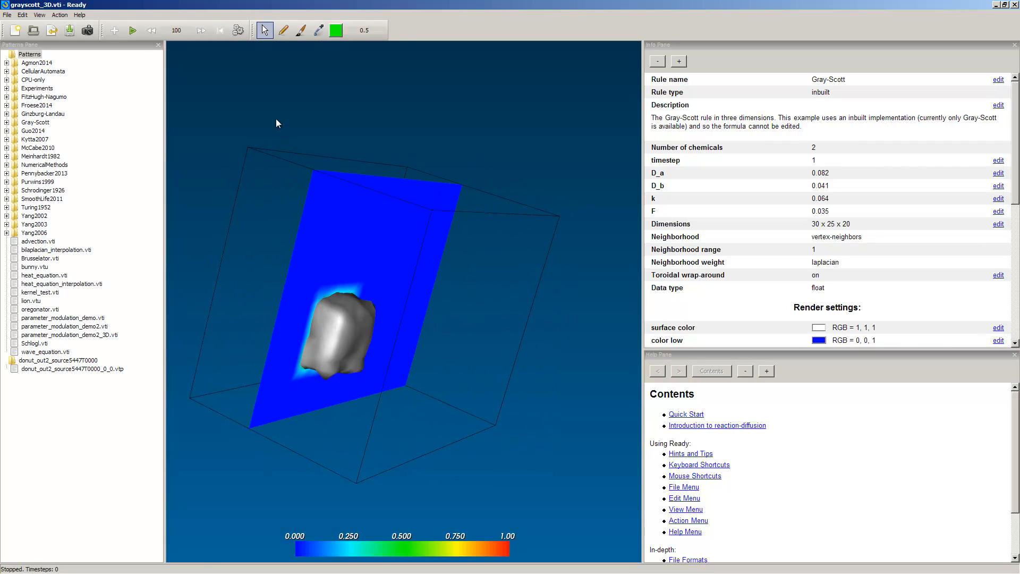
pyautogui.click(140, 33)
pyautogui.moveTo(448, 341); pyautogui.dragTo(533, 327)
pyautogui.click(133, 31)
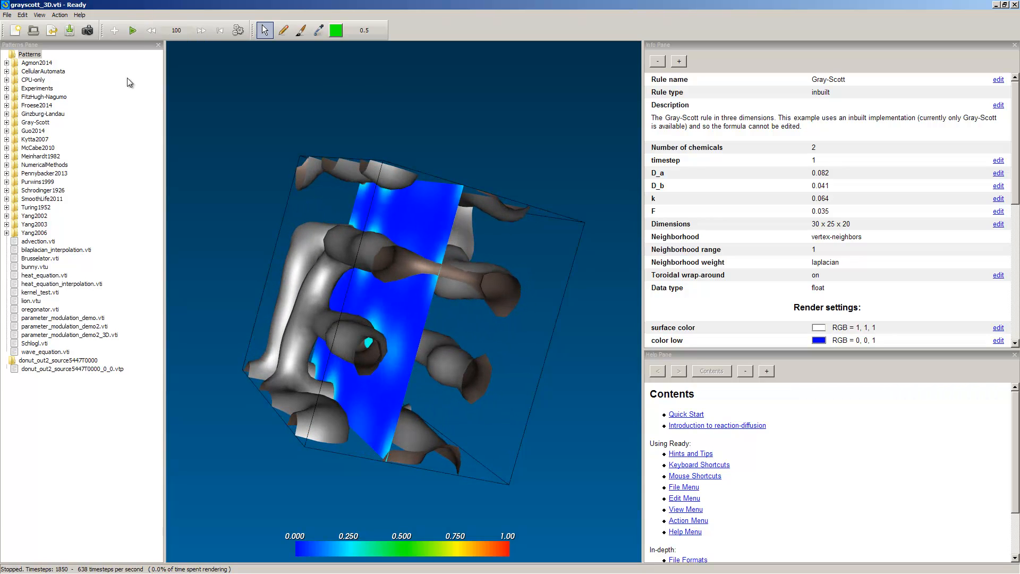
pyautogui.moveTo(260, 266); pyautogui.dragTo(322, 328)
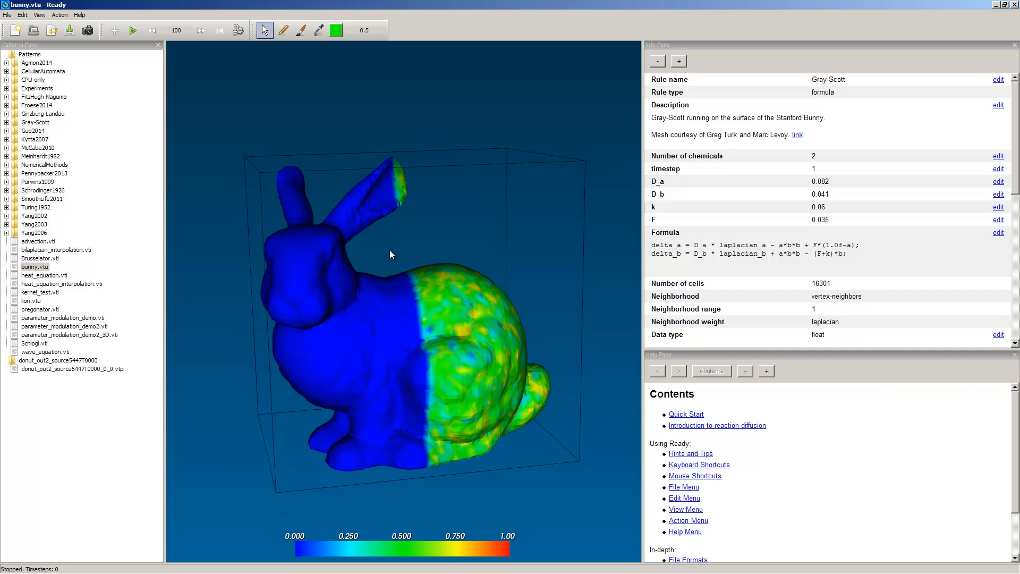
# Run the Gray-Scott simulation on the bunny.vtu mesh until stripes spread over its surface, and stop it.
pyautogui.click(131, 30)
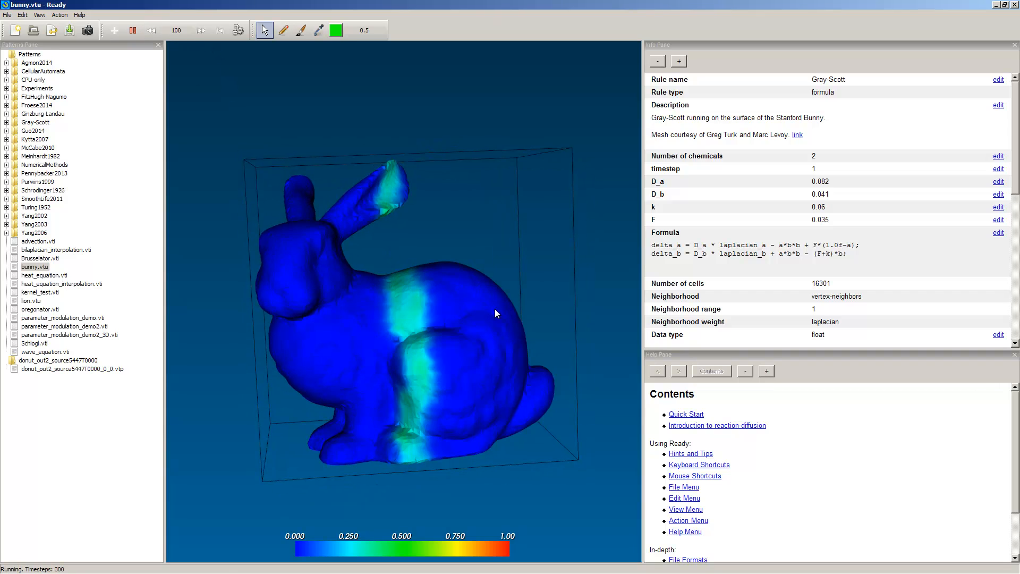
pyautogui.moveTo(458, 301); pyautogui.dragTo(422, 274)
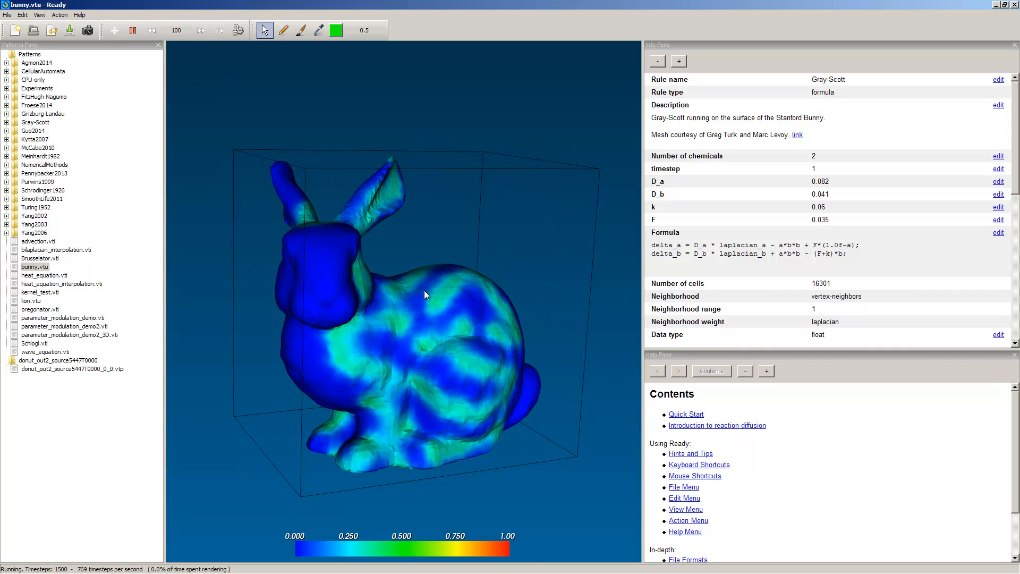
pyautogui.click(133, 30)
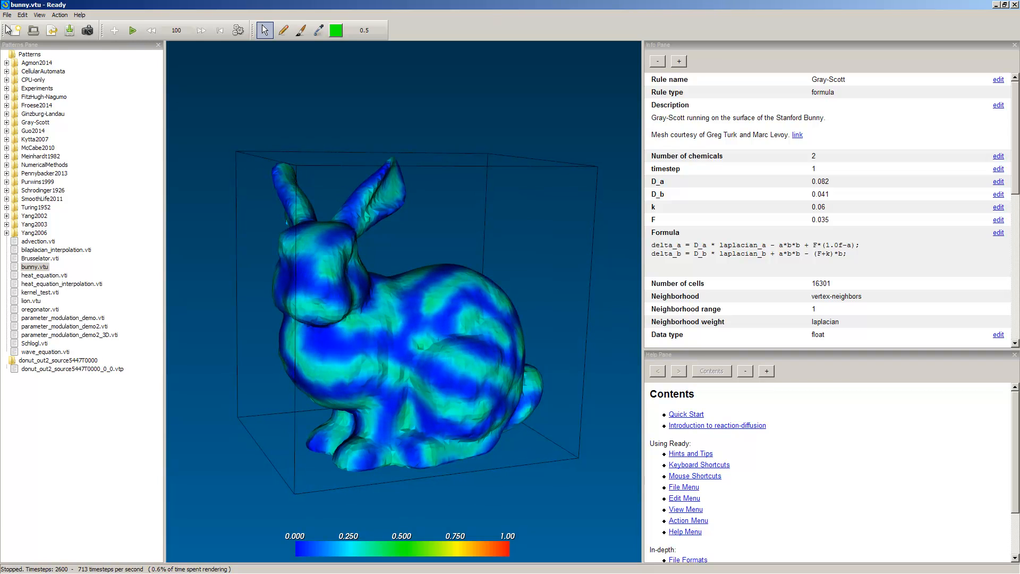
# Import sv_box.obj from the Desktop to run a pattern on the mesh surface, without saving the current bunny system.
pyautogui.click(8, 15)
pyautogui.click(32, 71)
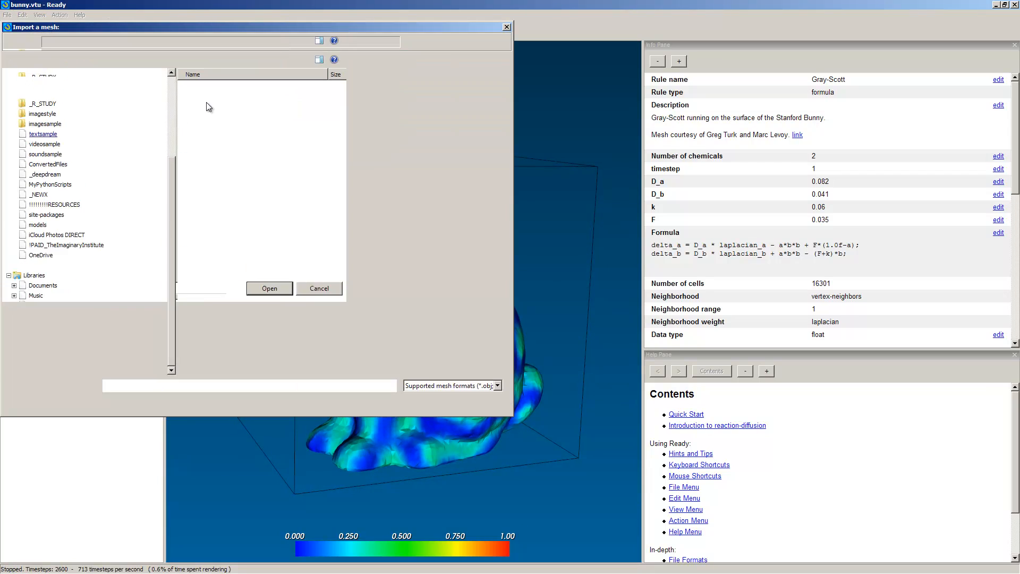
pyautogui.click(192, 93)
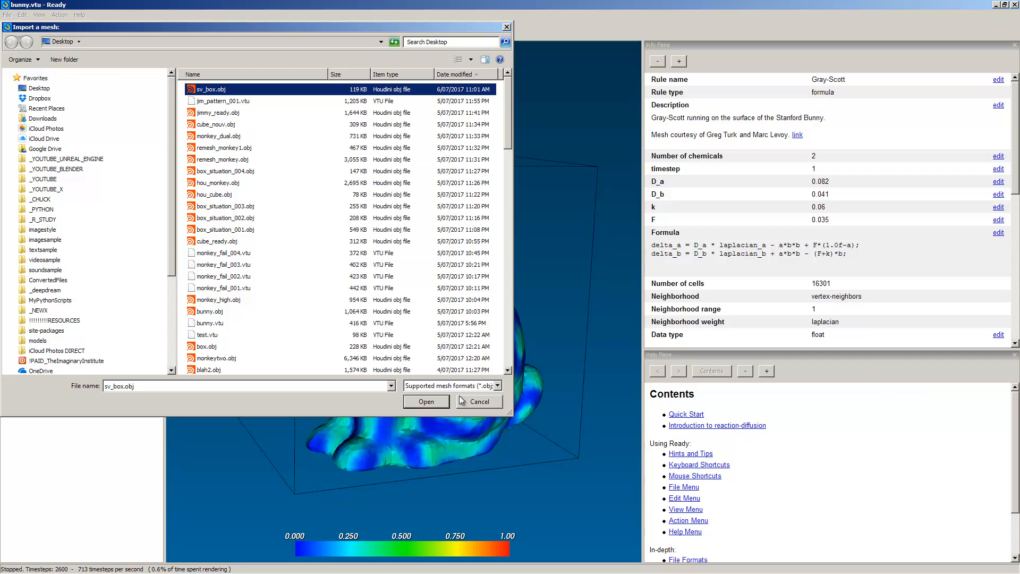
pyautogui.click(426, 402)
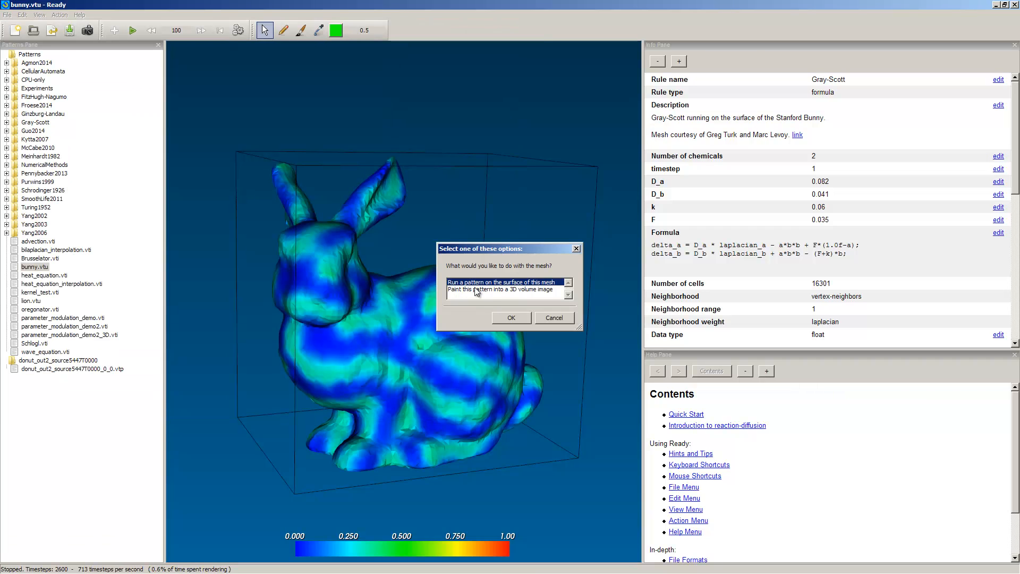
pyautogui.click(521, 317)
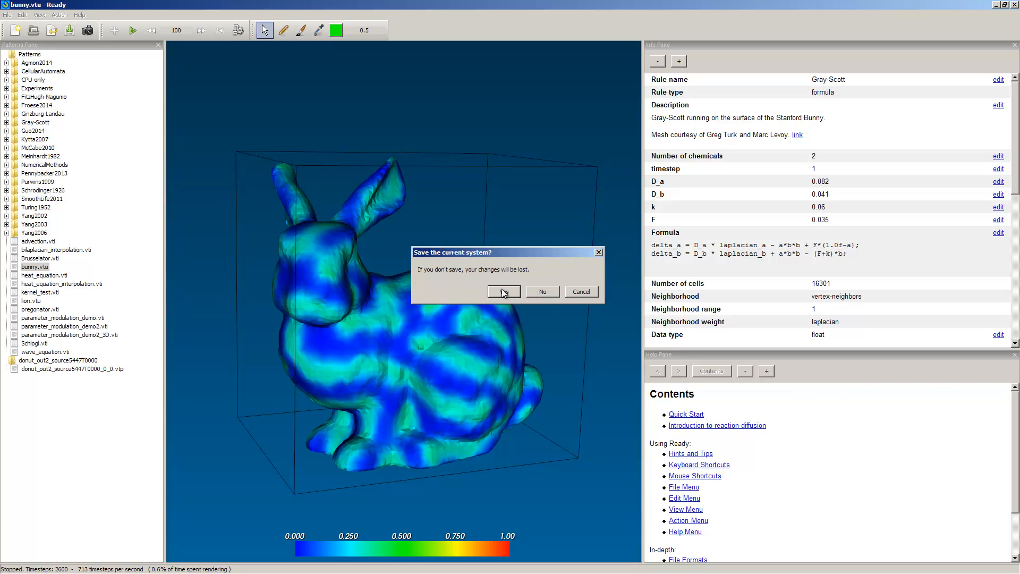
pyautogui.click(542, 292)
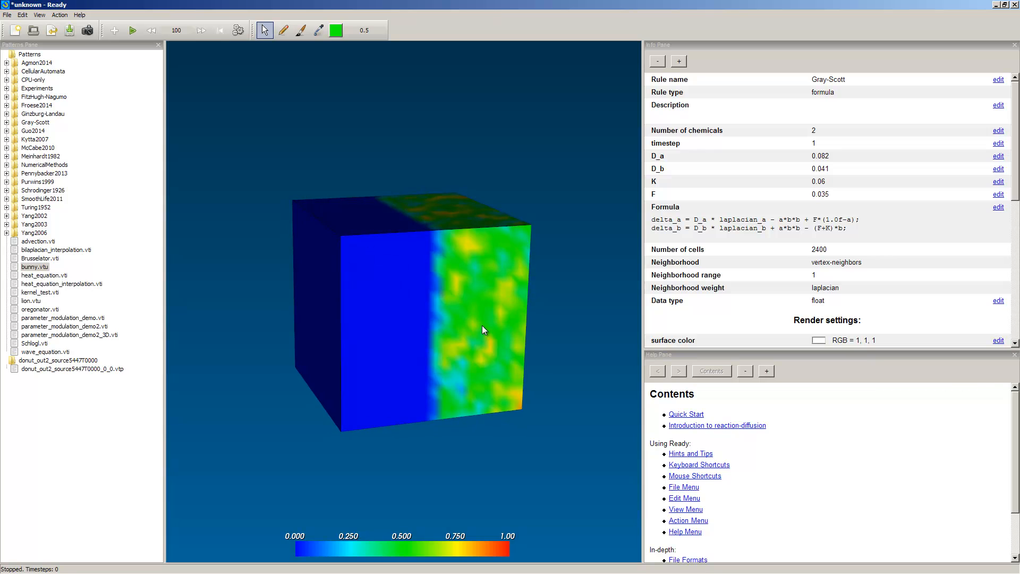
# Run the Gray-Scott simulation on the imported box and examine the pattern on its faces from several angles.
pyautogui.press('Return')
pyautogui.moveTo(483, 326); pyautogui.dragTo(449, 264)
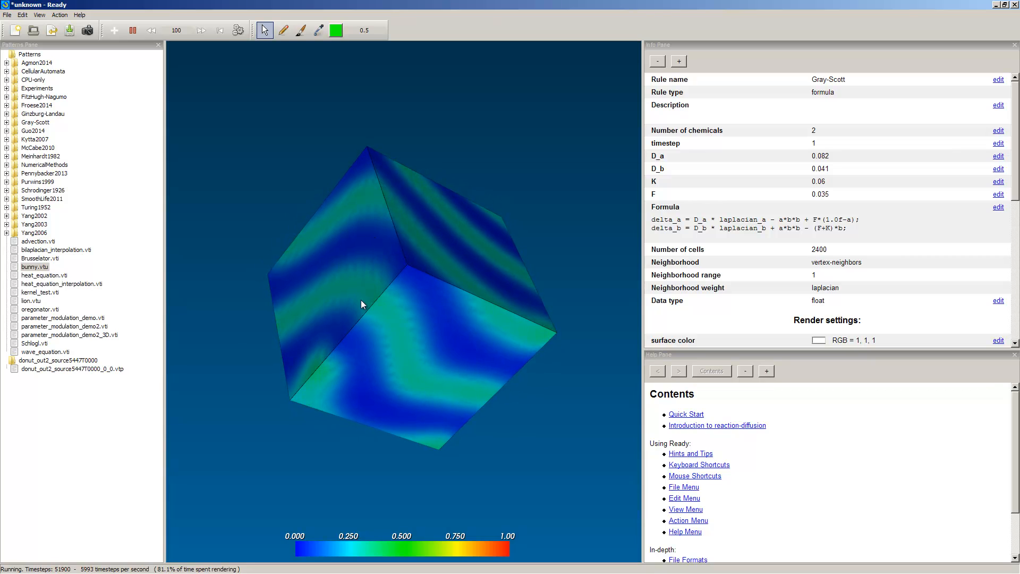
pyautogui.moveTo(423, 305); pyautogui.dragTo(425, 283)
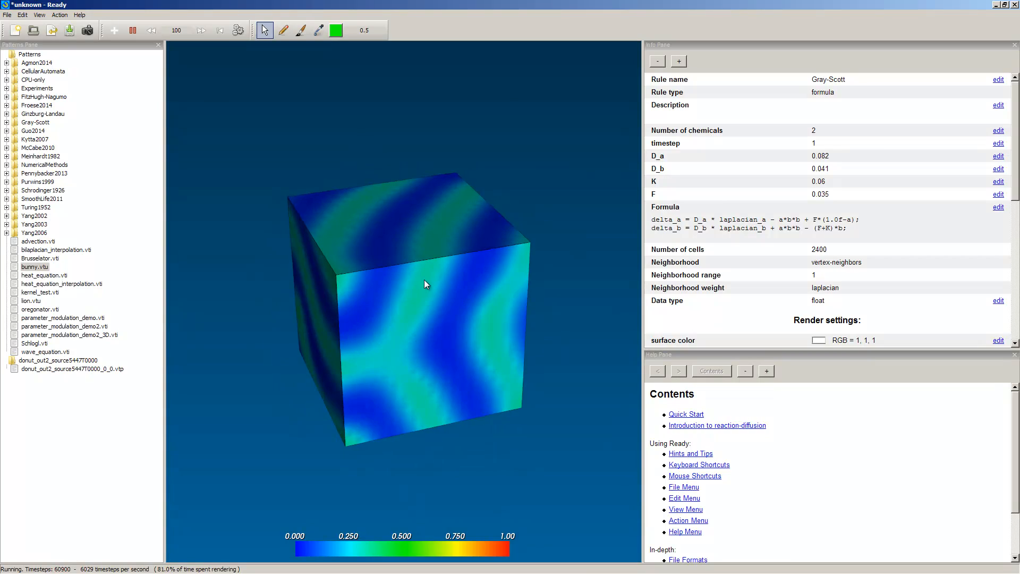
pyautogui.moveTo(452, 228); pyautogui.dragTo(467, 318)
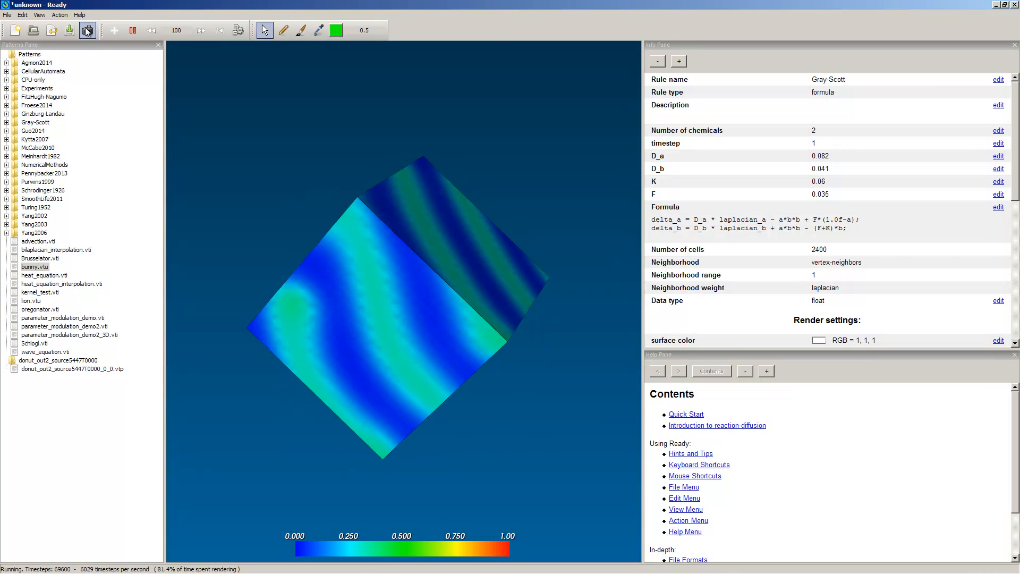
# Look up Ready's version and author credits in its About information, and close it.
pyautogui.click(80, 15)
pyautogui.click(112, 181)
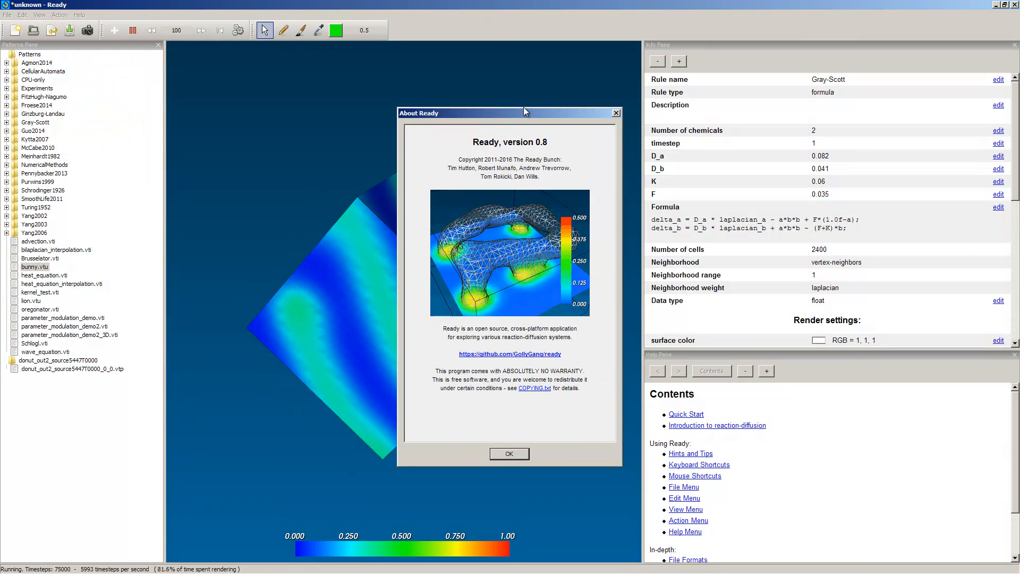
pyautogui.moveTo(524, 112); pyautogui.dragTo(393, 112)
pyautogui.moveTo(344, 138); pyautogui.dragTo(446, 149)
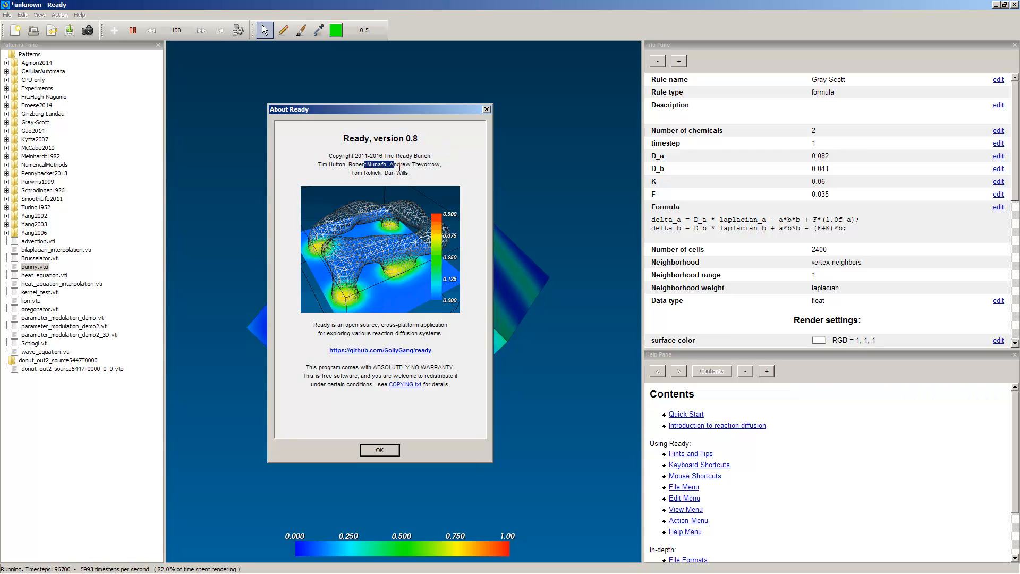
pyautogui.moveTo(370, 173); pyautogui.dragTo(410, 180)
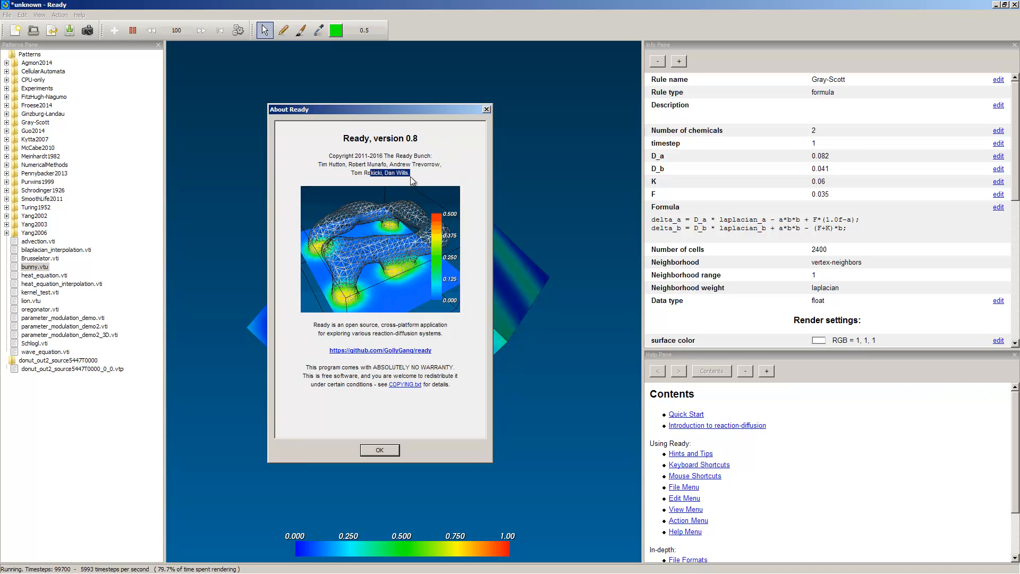
pyautogui.click(486, 109)
# View the patterned box from further angles and stop its simulation.
pyautogui.moveTo(458, 255); pyautogui.dragTo(425, 293)
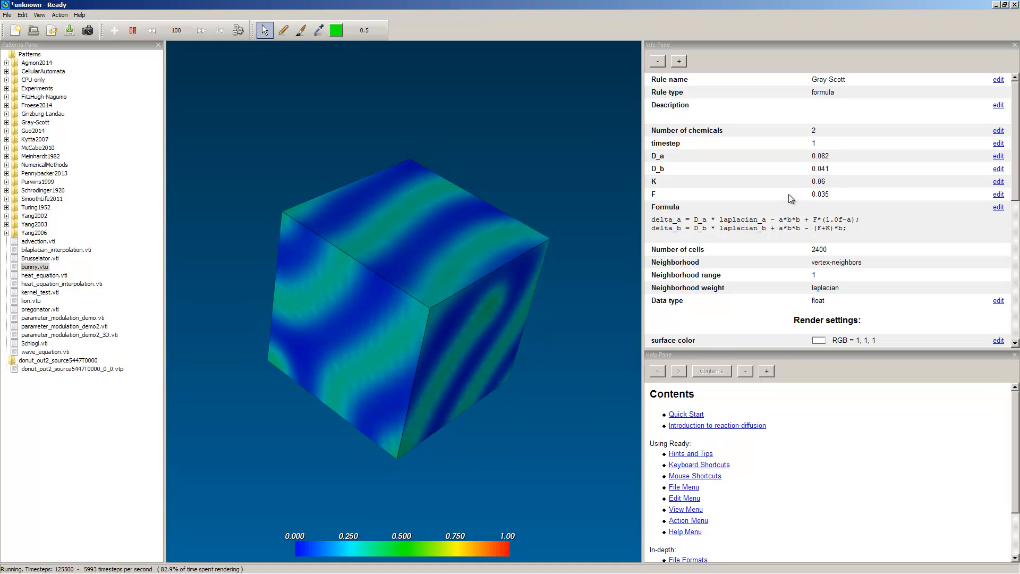
pyautogui.moveTo(1016, 183)
pyautogui.mouseDown()
pyautogui.moveTo(1015, 221)
pyautogui.moveTo(1015, 180)
pyautogui.mouseUp()
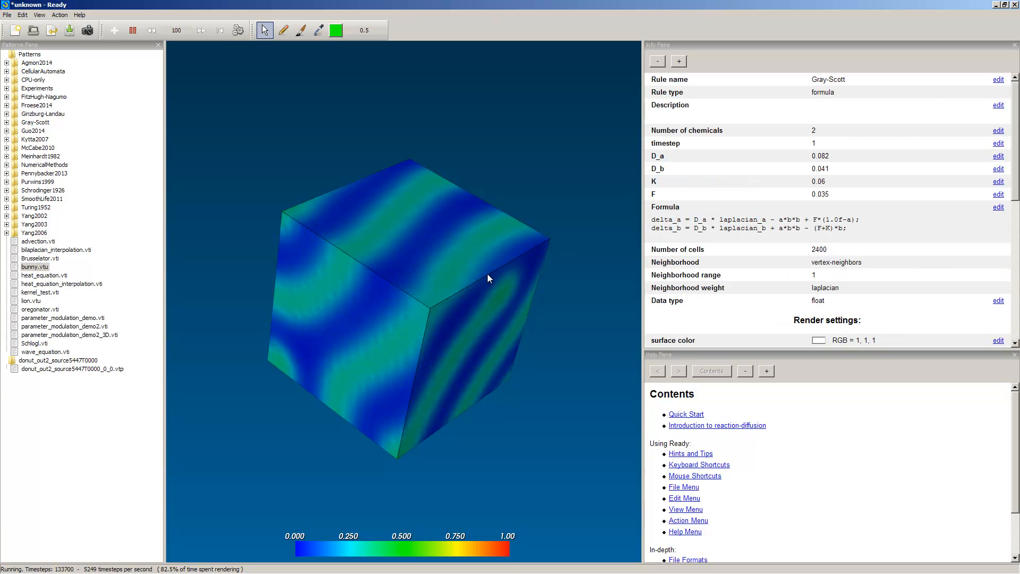
pyautogui.moveTo(487, 273); pyautogui.dragTo(476, 259)
pyautogui.click(132, 30)
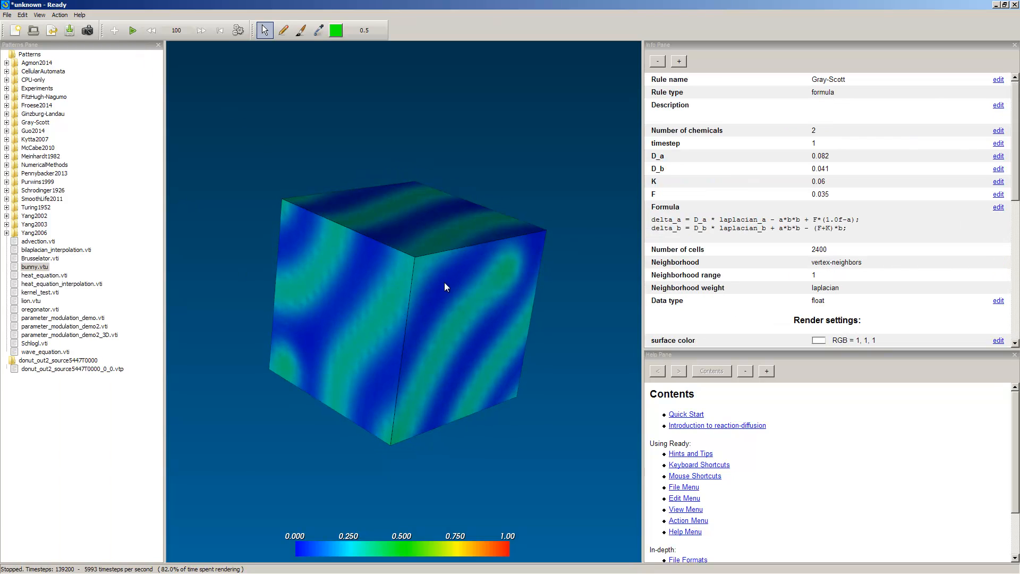
# Switch back to Blender and open the recent file containing the MaskModifier node tree.
pyautogui.click(997, 5)
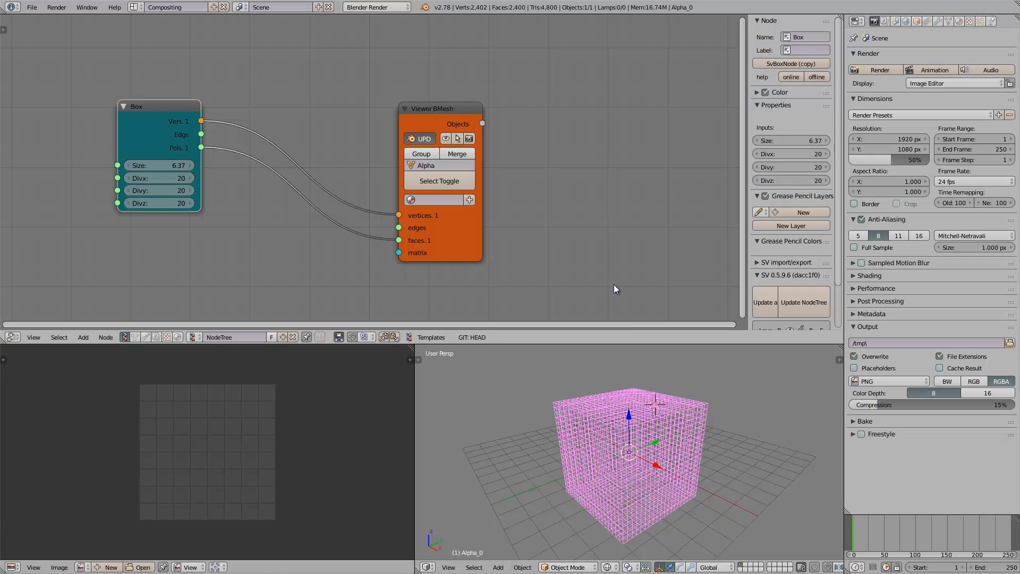
pyautogui.click(32, 8)
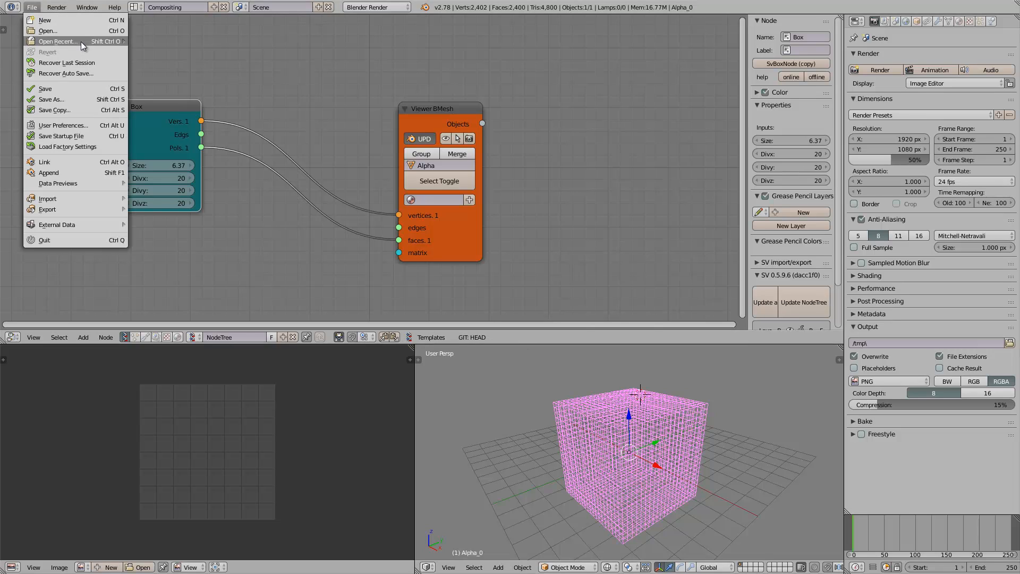
pyautogui.moveTo(81, 41)
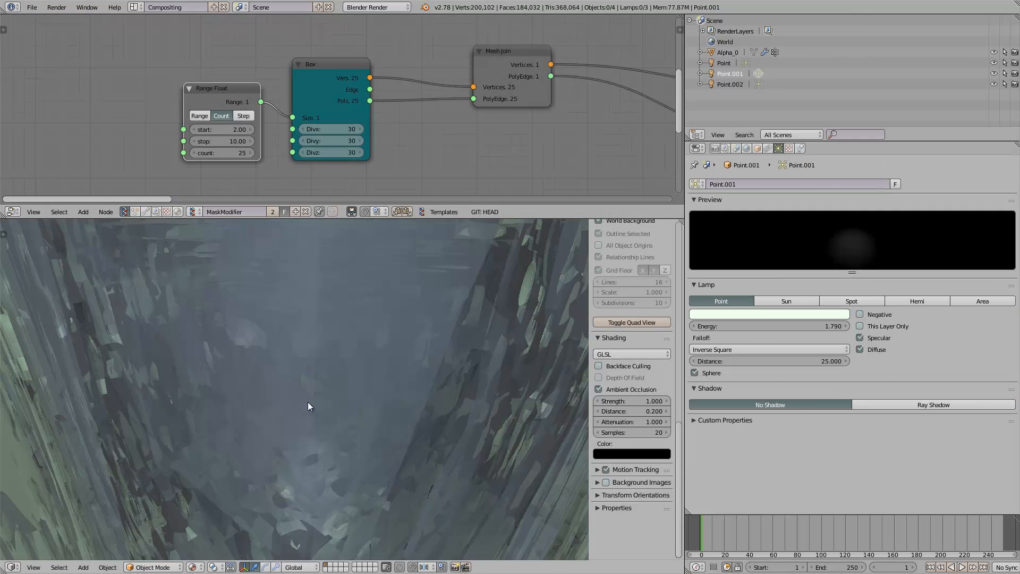
# Examine the layered masked box from several angles and widen the node editor and 3D view around the Box and Mesh Join nodes.
pyautogui.scroll(-6, 311, 397)
pyautogui.scroll(-2, 313, 396)
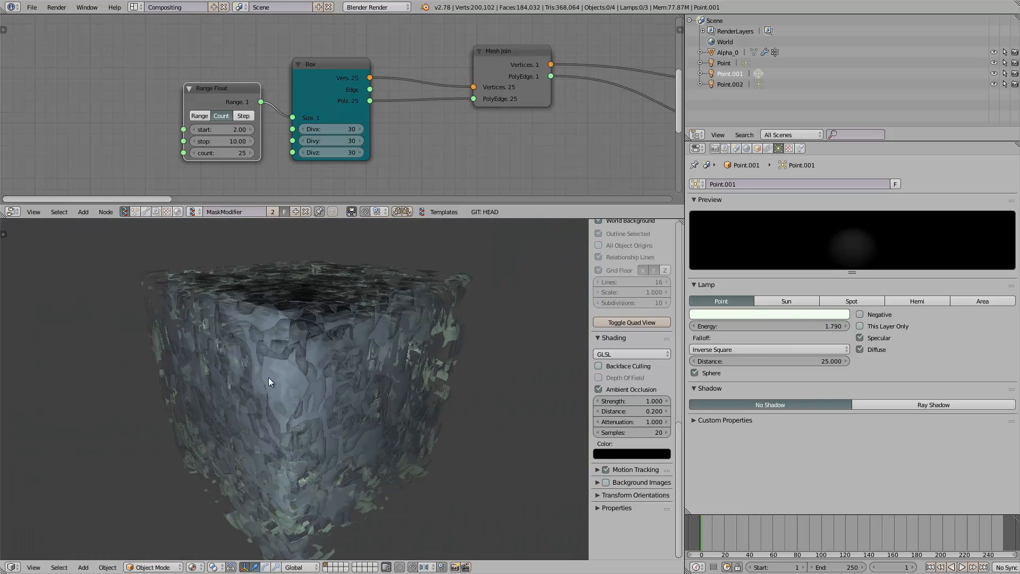
pyautogui.moveTo(269, 381); pyautogui.dragTo(366, 372, button='middle')
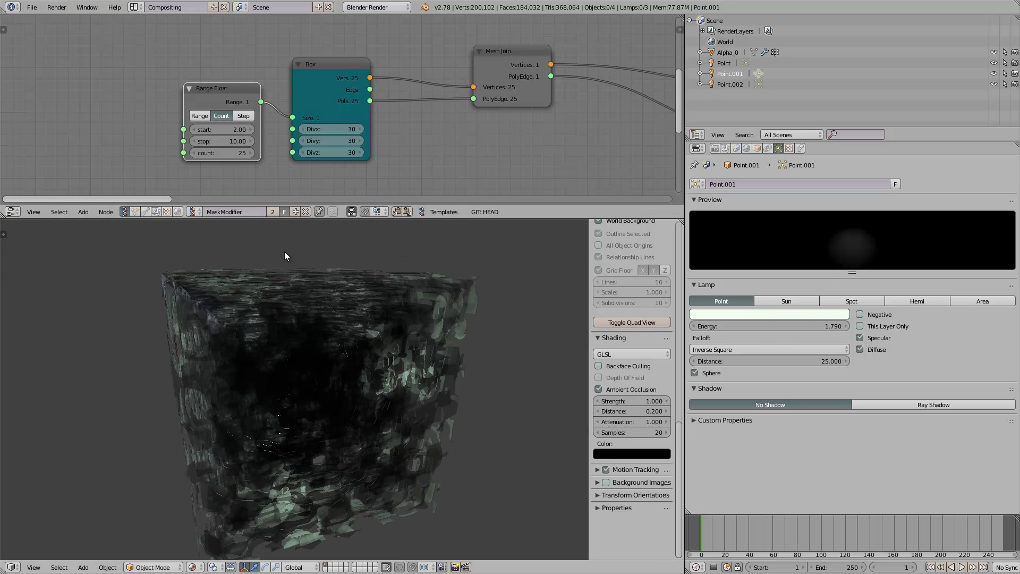
pyautogui.scroll(-4, 416, 155)
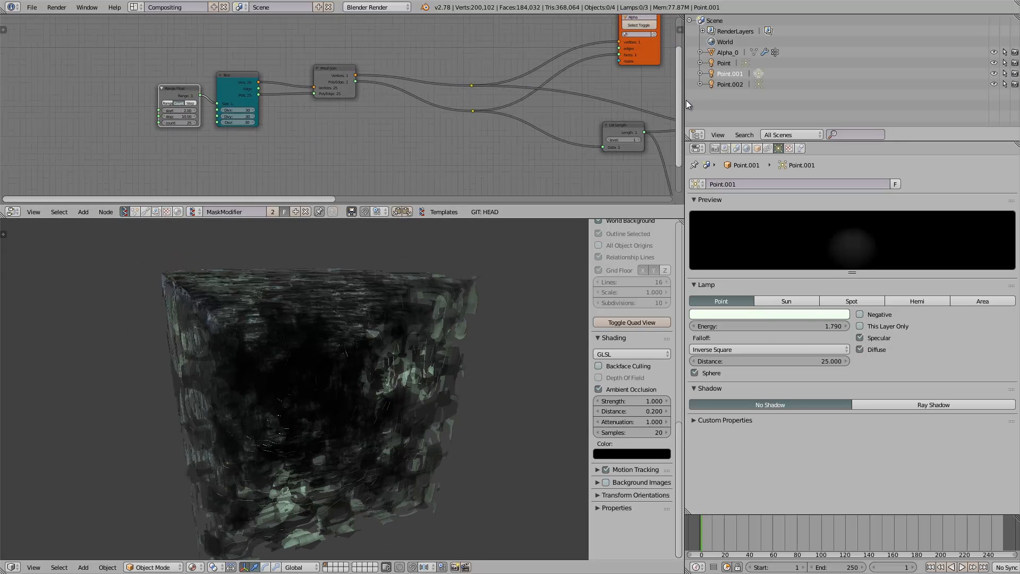
pyautogui.moveTo(685, 100); pyautogui.dragTo(838, 101)
pyautogui.scroll(4, 282, 119)
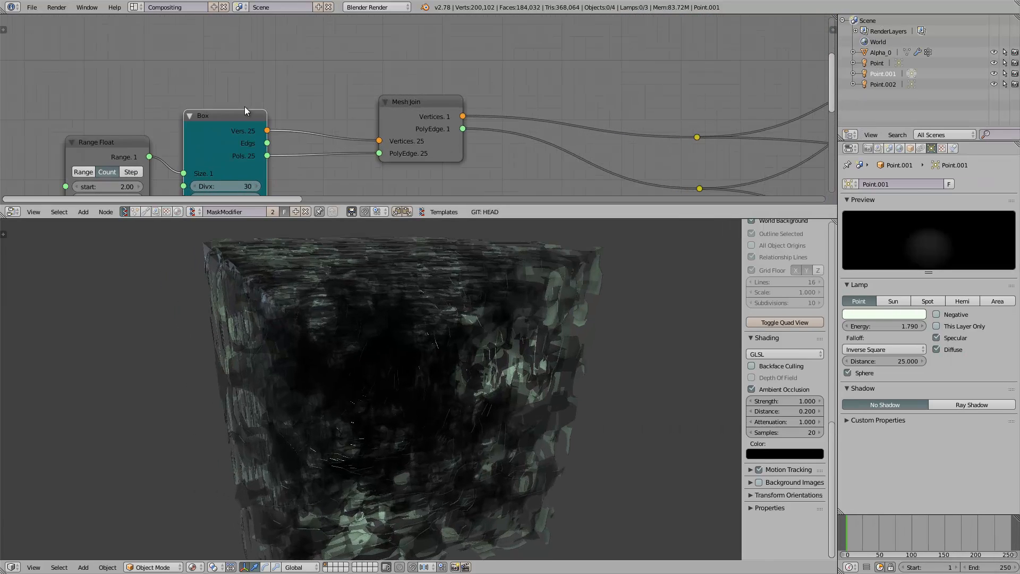
# Move the Box and Range Float nodes farther apart in the MaskModifier node tree.
pyautogui.moveTo(244, 107); pyautogui.dragTo(266, 66, button='middle')
pyautogui.moveTo(260, 79); pyautogui.dragTo(278, 64)
pyautogui.moveTo(142, 113); pyautogui.dragTo(120, 99)
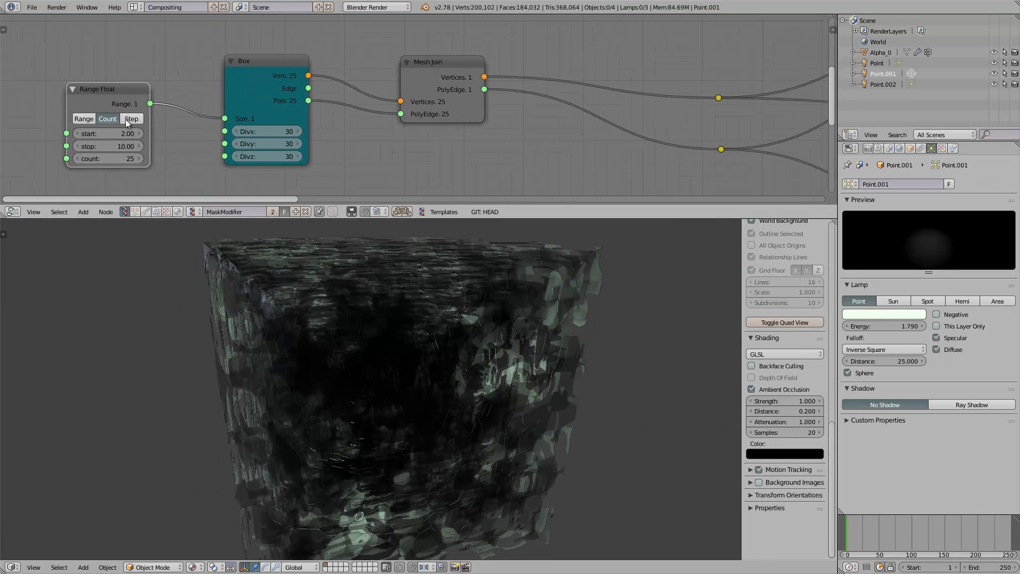
pyautogui.scroll(-3, 358, 129)
pyautogui.moveTo(257, 114); pyautogui.dragTo(208, 126, button='middle')
pyautogui.scroll(2, 204, 127)
pyautogui.moveTo(75, 165); pyautogui.dragTo(135, 142, button='middle')
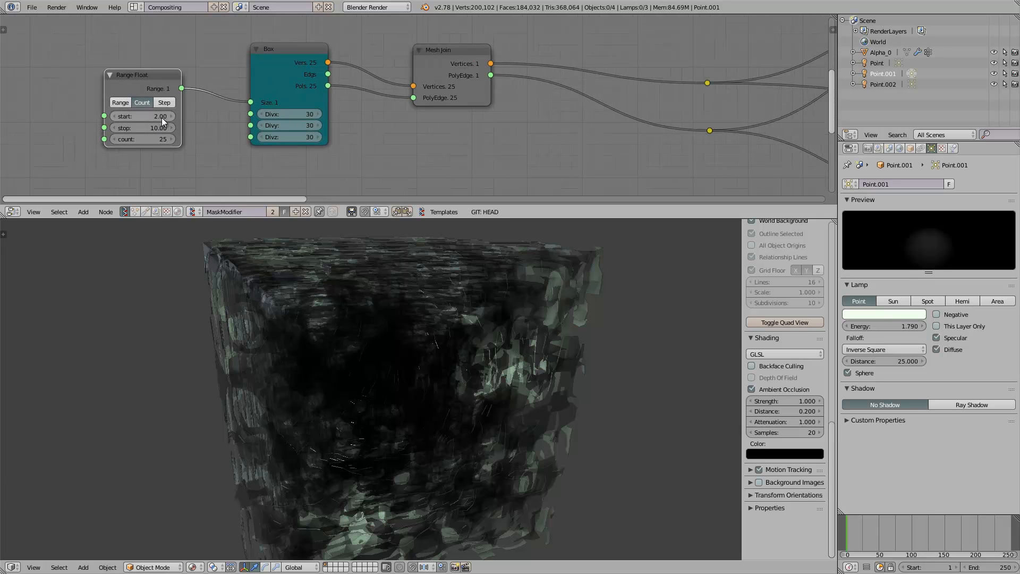
# Show the 3D view in solid shading and select the masked box object Alpha_0.
pyautogui.scroll(-3, 380, 327)
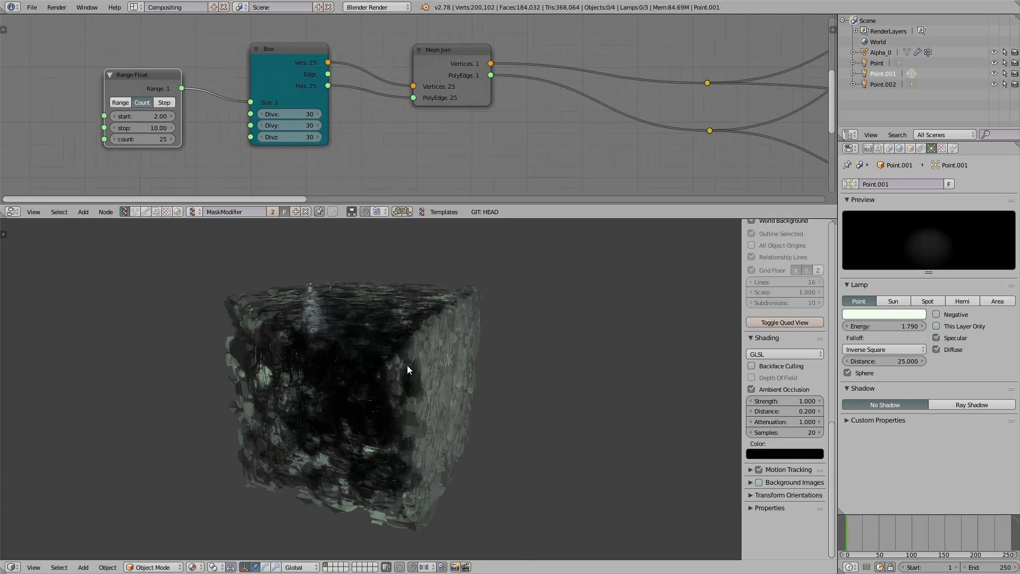
pyautogui.press('z')
pyautogui.press('z')
pyautogui.moveTo(408, 364)
pyautogui.mouseDown(button='middle')
pyautogui.moveTo(372, 371)
pyautogui.moveTo(290, 357)
pyautogui.mouseUp(button='middle')
pyautogui.scroll(-5, 500, 130)
pyautogui.moveTo(792, 129); pyautogui.dragTo(302, 151, button='middle')
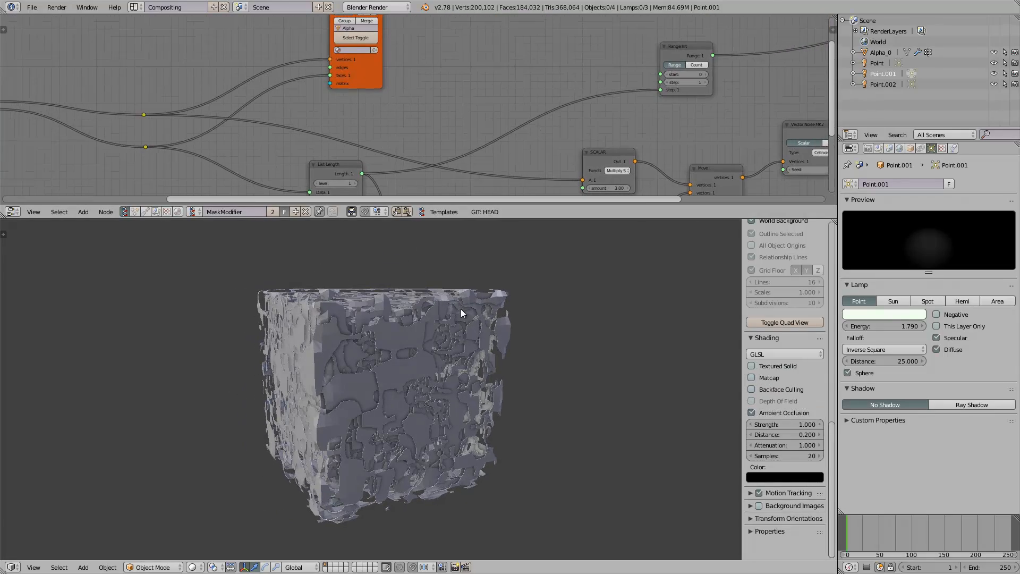
pyautogui.rightClick(460, 309)
pyautogui.moveTo(461, 309); pyautogui.dragTo(300, 318, button='middle')
# Trace the node connections from Mesh Join through List Length, Scalar and Move to Vector Noise.
pyautogui.scroll(-2, 447, 147)
pyautogui.moveTo(448, 147); pyautogui.dragTo(464, 111, button='middle')
pyautogui.scroll(-3, 449, 139)
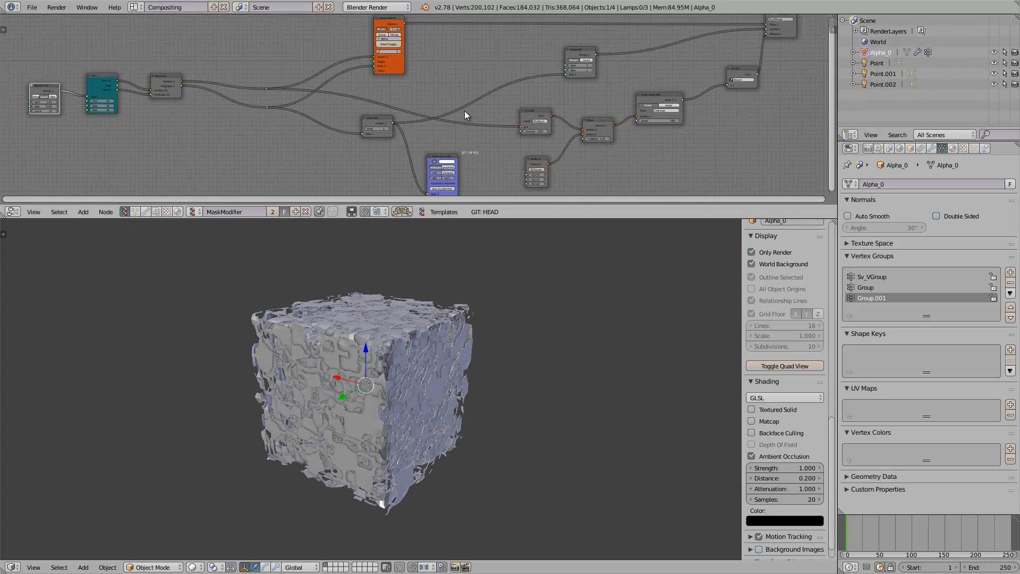
pyautogui.scroll(1, 471, 239)
pyautogui.scroll(1, 475, 154)
pyautogui.moveTo(483, 146); pyautogui.dragTo(409, 162, button='middle')
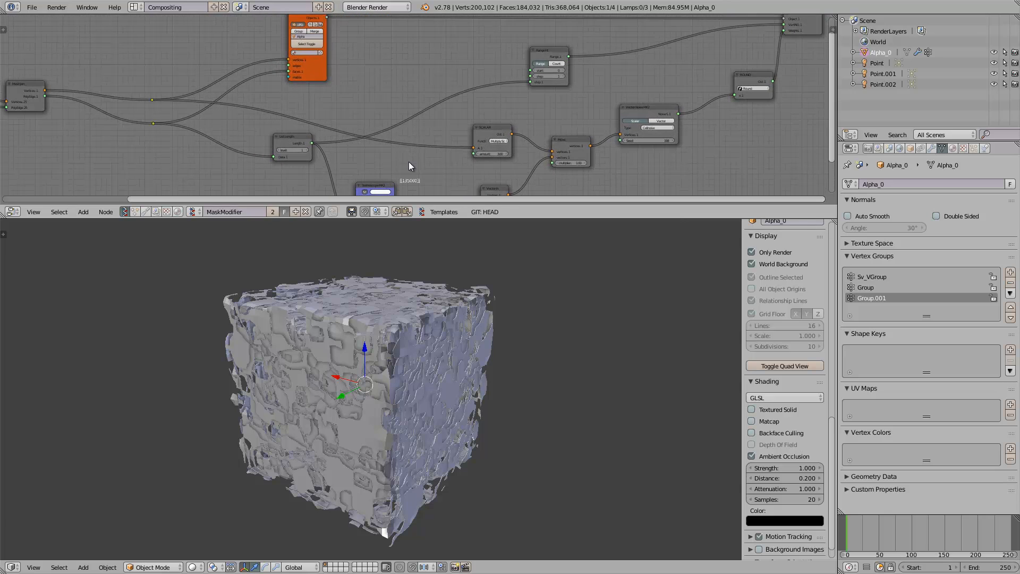
pyautogui.scroll(4, 522, 161)
pyautogui.moveTo(563, 163); pyautogui.dragTo(445, 157, button='middle')
# Enlarge the node editor and reposition the Vector Noise MK2 node between the Move and Round nodes.
pyautogui.moveTo(547, 218); pyautogui.dragTo(560, 305)
pyautogui.scroll(4, 569, 220)
pyautogui.moveTo(568, 219); pyautogui.dragTo(411, 232, button='middle')
pyautogui.moveTo(477, 130); pyautogui.dragTo(486, 112)
pyautogui.scroll(-1, 481, 409)
pyautogui.moveTo(481, 409); pyautogui.dragTo(357, 433, button='middle')
pyautogui.scroll(3, 393, 452)
pyautogui.scroll(-3, 392, 419)
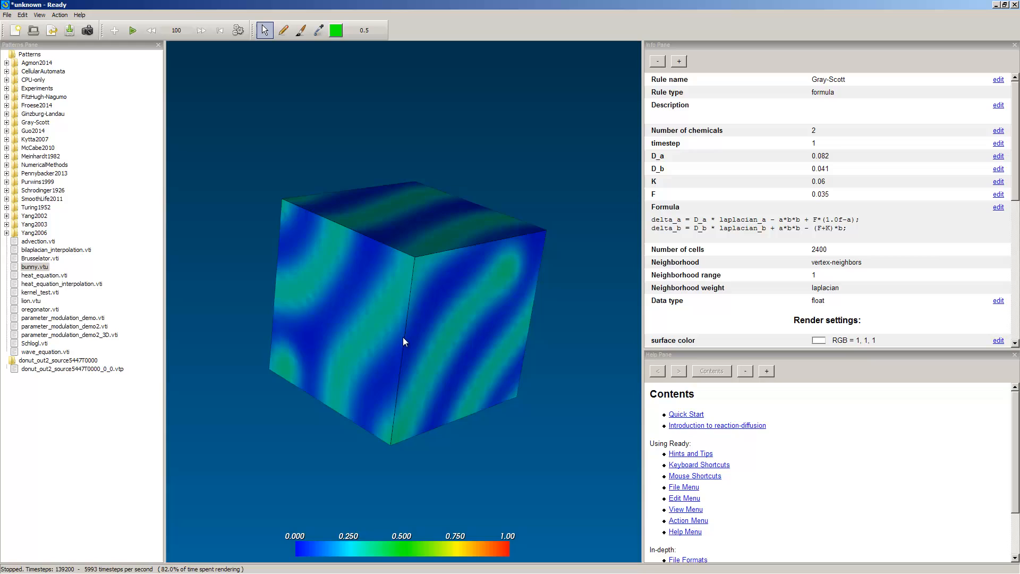
# Switch to Ready, view the patterned box from several angles, and return to Blender.
pyautogui.moveTo(402, 342); pyautogui.dragTo(431, 266)
pyautogui.moveTo(421, 226); pyautogui.dragTo(409, 190)
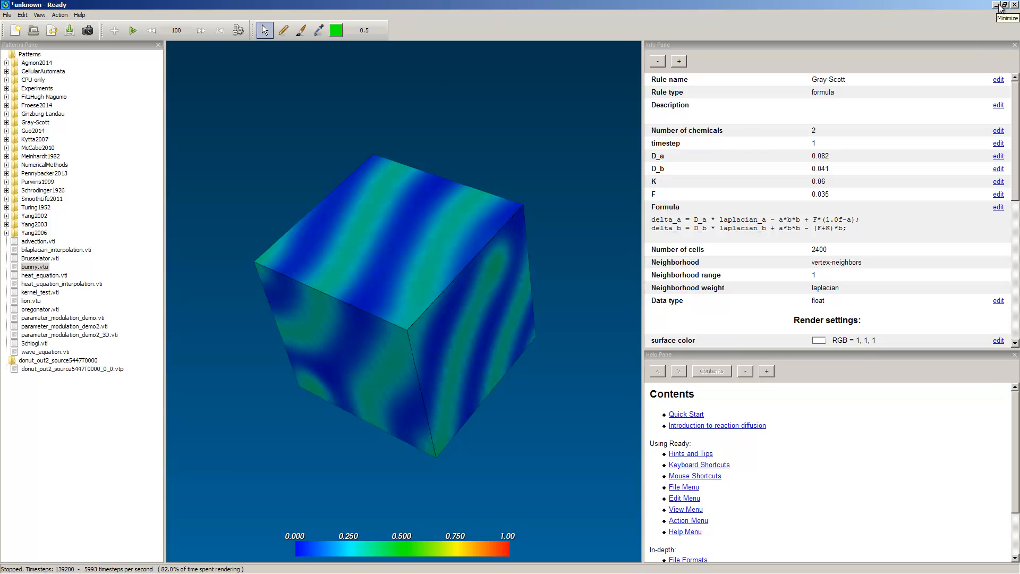
pyautogui.moveTo(569, 230); pyautogui.dragTo(578, 208)
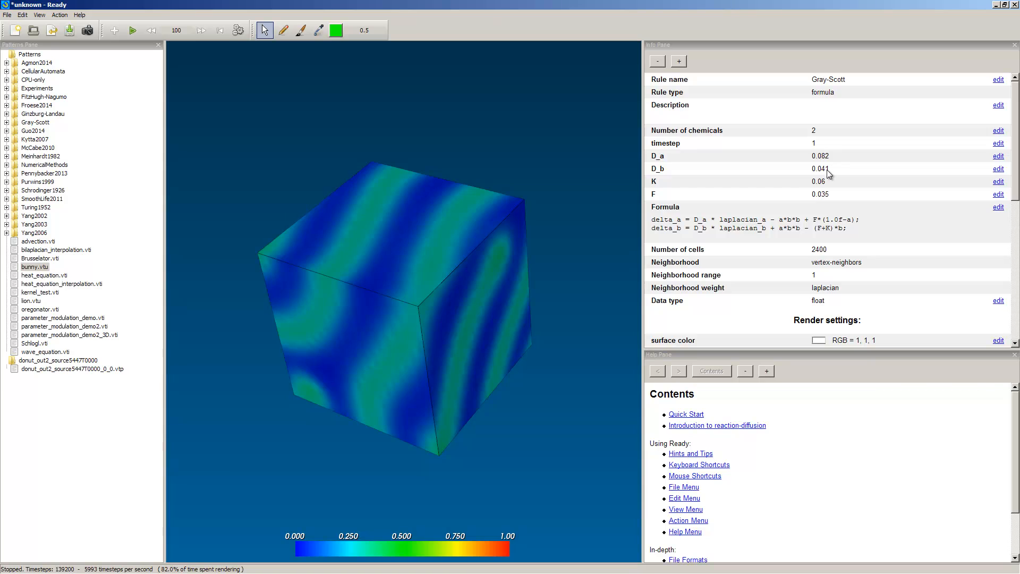
pyautogui.moveTo(418, 240); pyautogui.dragTo(759, 222)
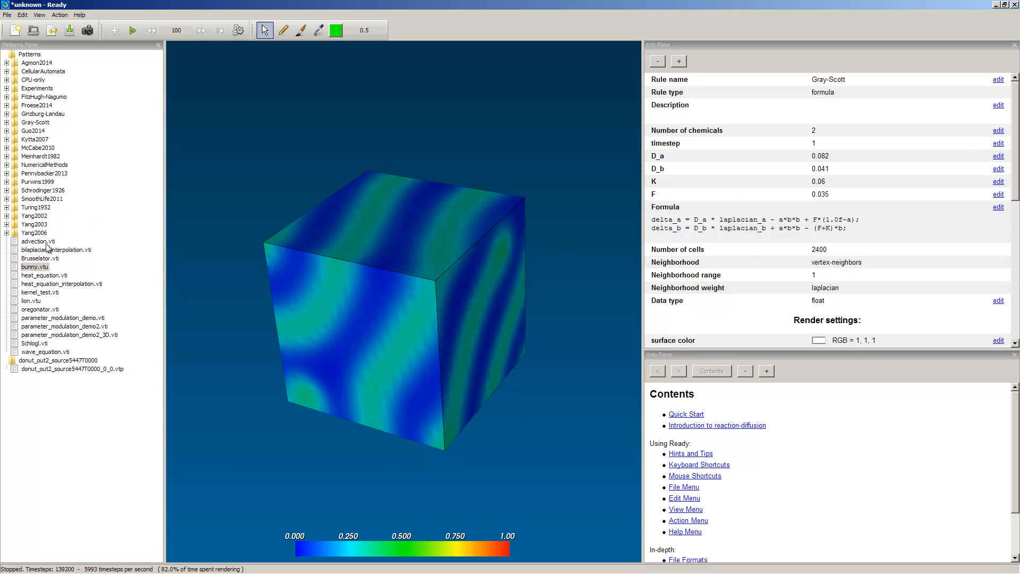
pyautogui.click(997, 5)
# Examine the masked box from several sides alongside its noise nodes.
pyautogui.moveTo(436, 429); pyautogui.dragTo(445, 444, button='middle')
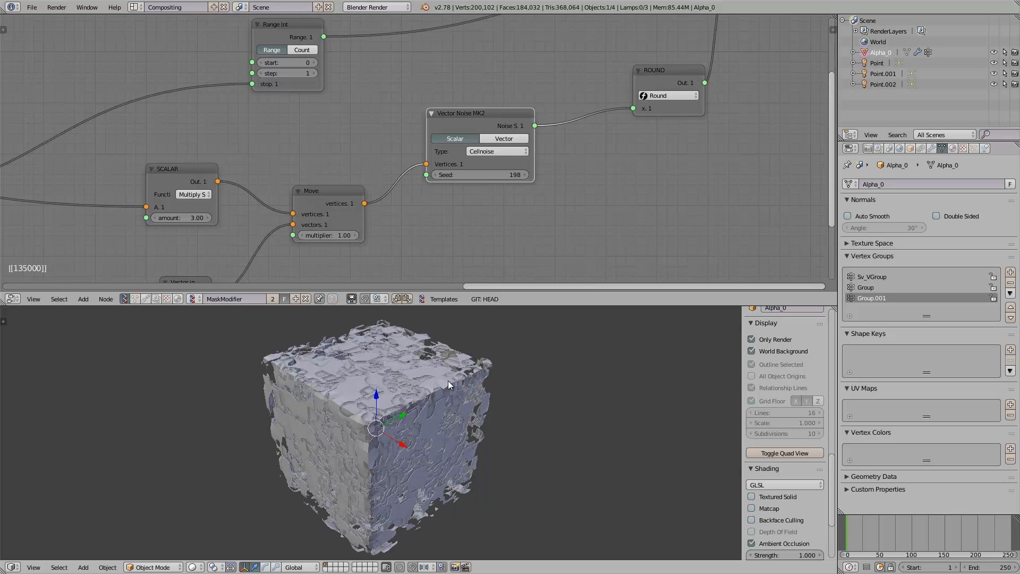
pyautogui.moveTo(447, 380); pyautogui.dragTo(339, 404, button='middle')
pyautogui.moveTo(492, 353); pyautogui.dragTo(478, 414, button='middle')
pyautogui.scroll(-1, 444, 222)
pyautogui.scroll(-1, 445, 222)
pyautogui.moveTo(402, 222); pyautogui.dragTo(441, 227, button='middle')
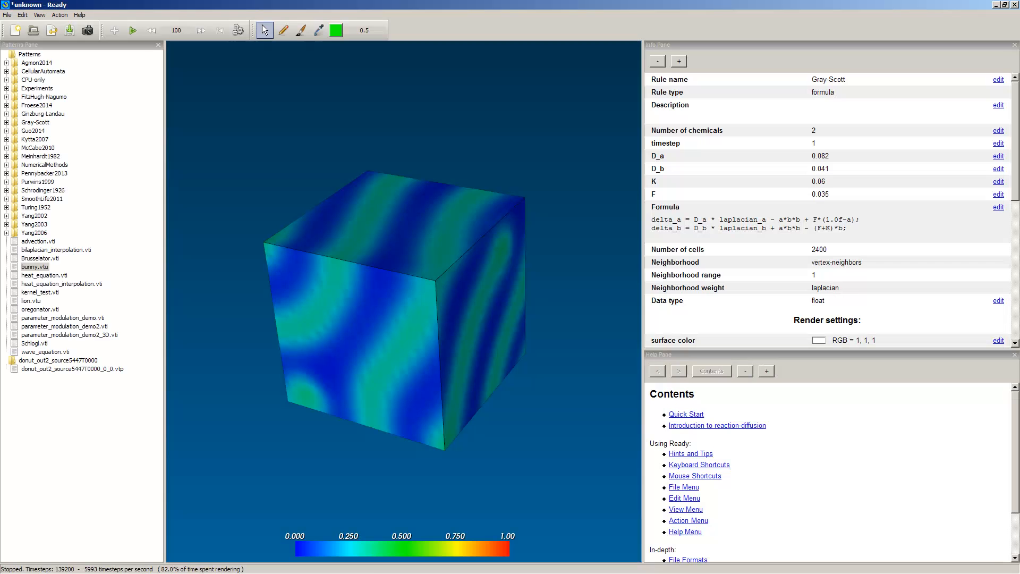
# Switch to Ready and resume the reaction-diffusion simulation on the rotated box.
pyautogui.moveTo(239, 403); pyautogui.dragTo(394, 260)
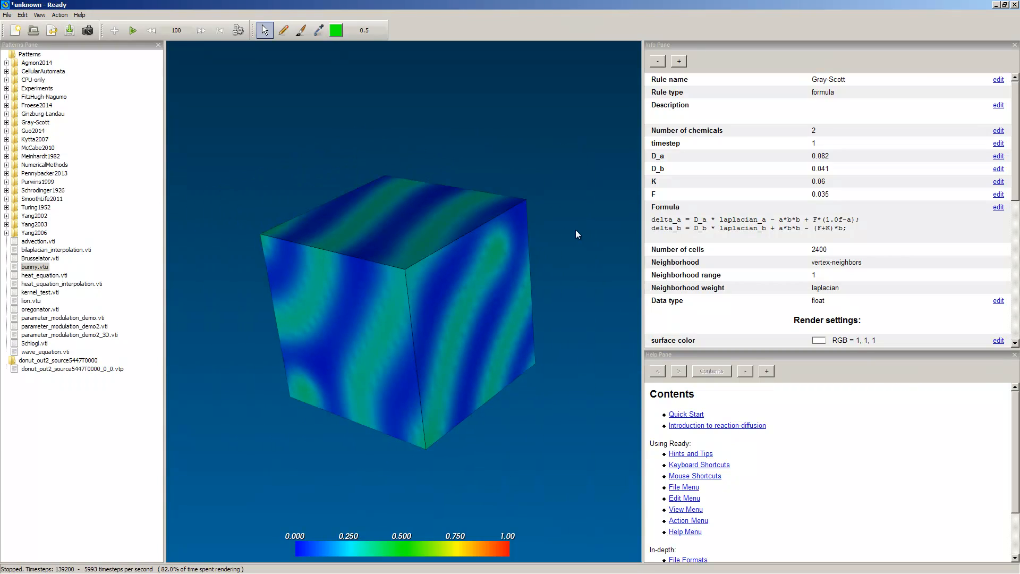
pyautogui.moveTo(577, 234); pyautogui.dragTo(162, 62)
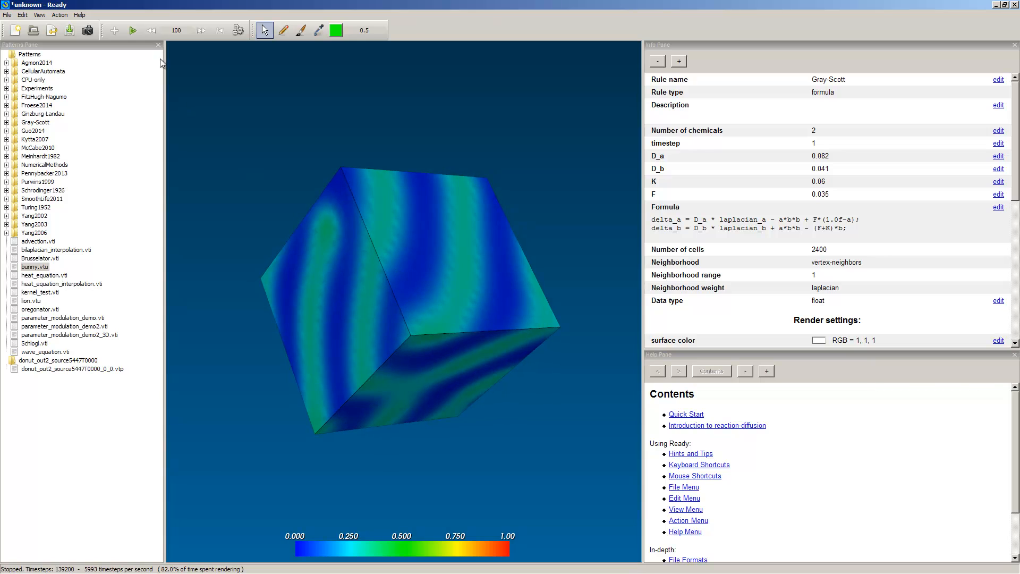
pyautogui.click(133, 31)
pyautogui.moveTo(288, 297); pyautogui.dragTo(406, 200)
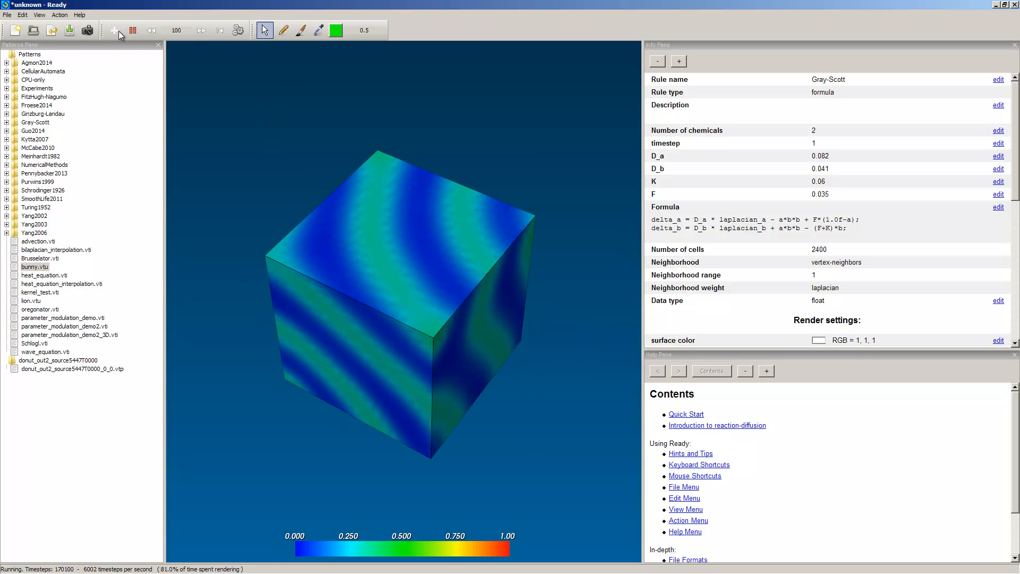
# View the running pattern on the box from further angles and go back to Blender.
pyautogui.click(80, 15)
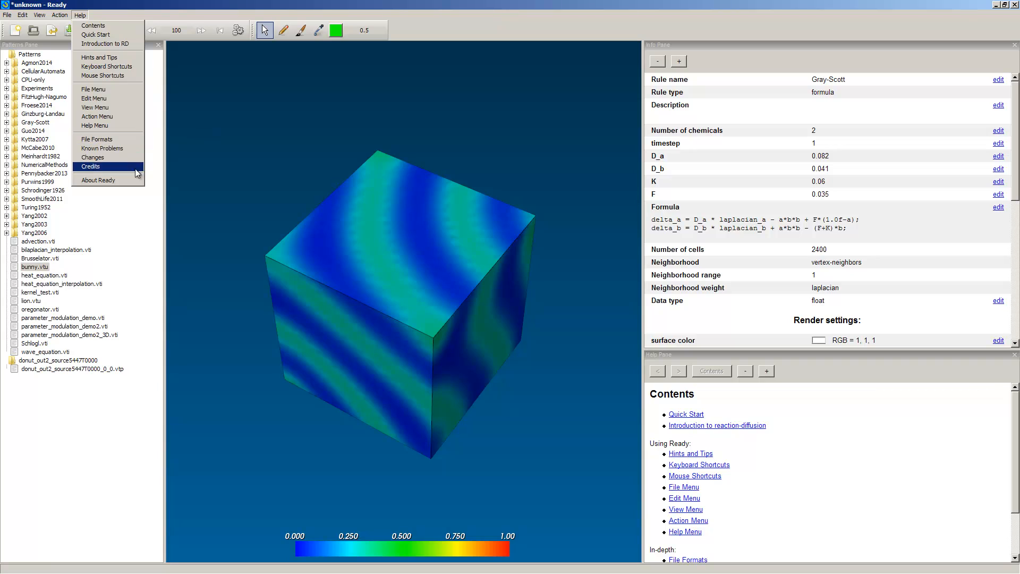
pyautogui.moveTo(428, 296); pyautogui.dragTo(425, 227)
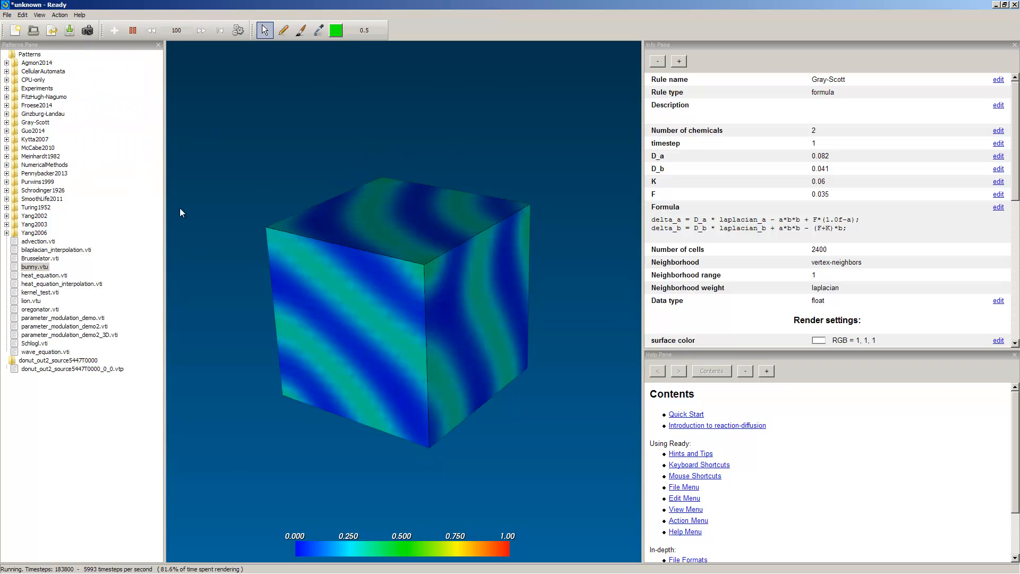
pyautogui.moveTo(417, 288); pyautogui.dragTo(379, 312)
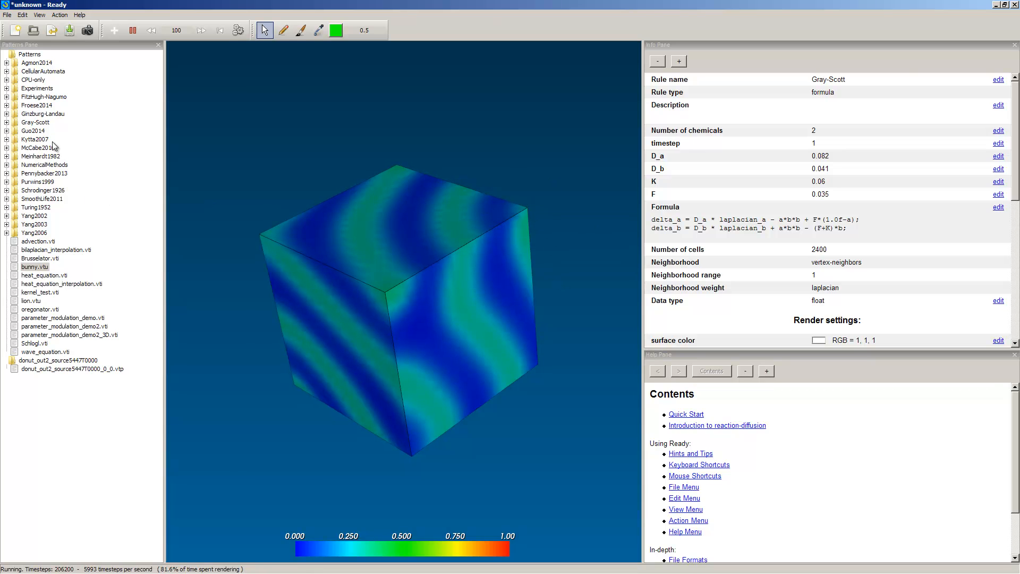
pyautogui.click(996, 5)
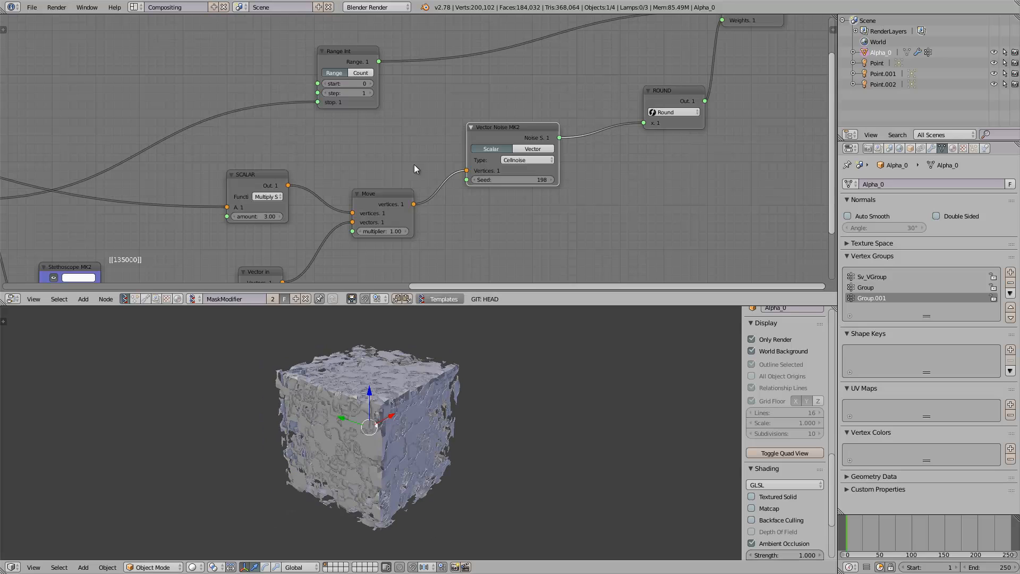
# Change the node editor to the UMOG tree type and create a new node tree.
pyautogui.moveTo(190, 146); pyautogui.dragTo(415, 124, button='middle')
pyautogui.press('Home')
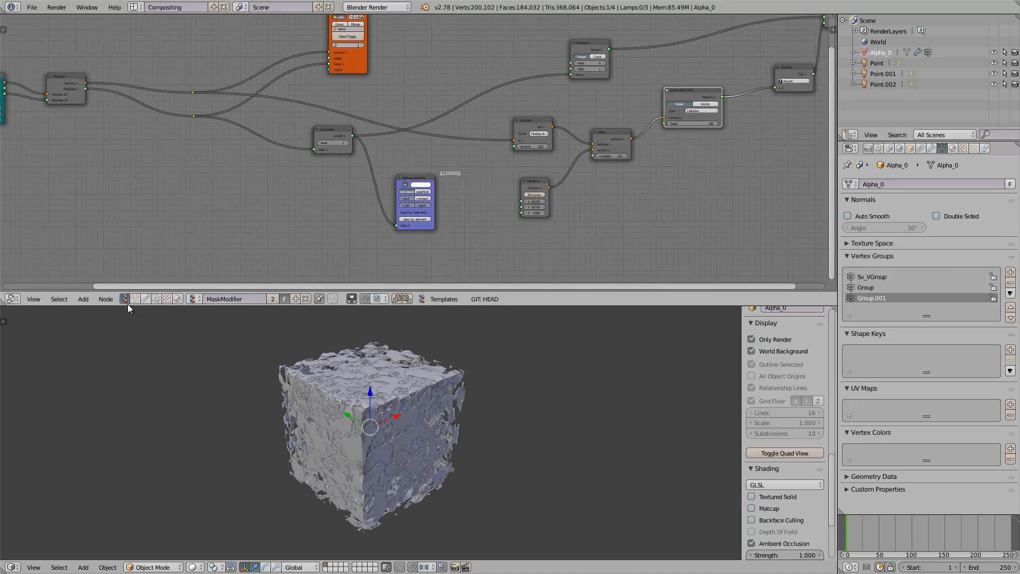
pyautogui.click(146, 298)
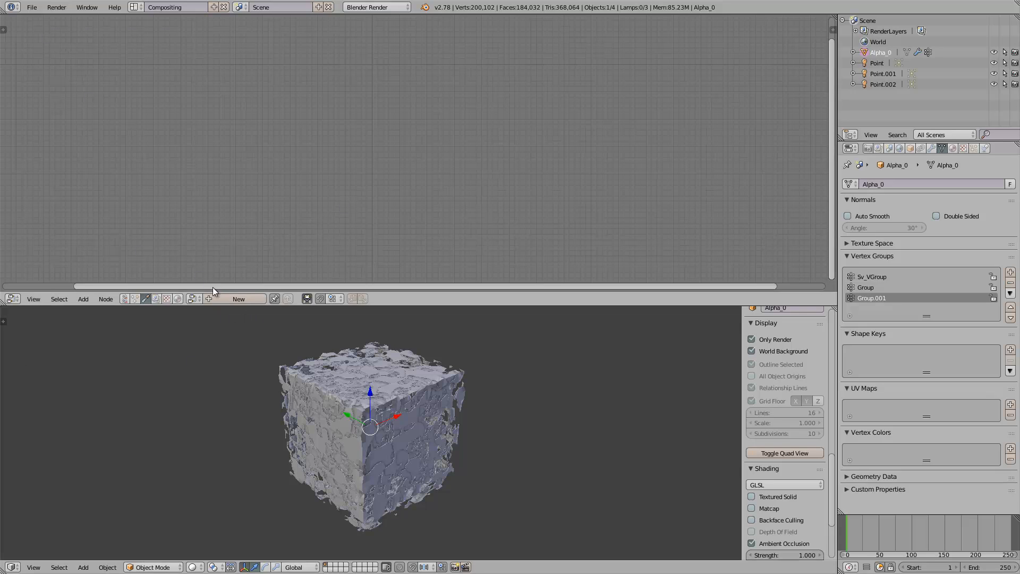
pyautogui.click(222, 297)
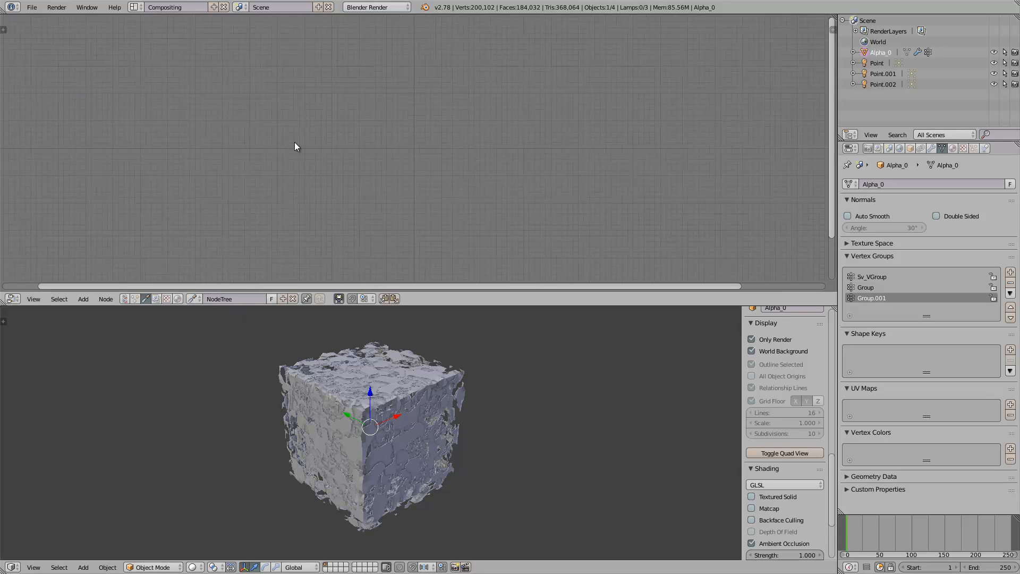
# Add a Get Texture node to the UMOG node tree and check its texture selector.
pyautogui.hotkey('shift', 'a')
pyautogui.moveTo(287, 154)
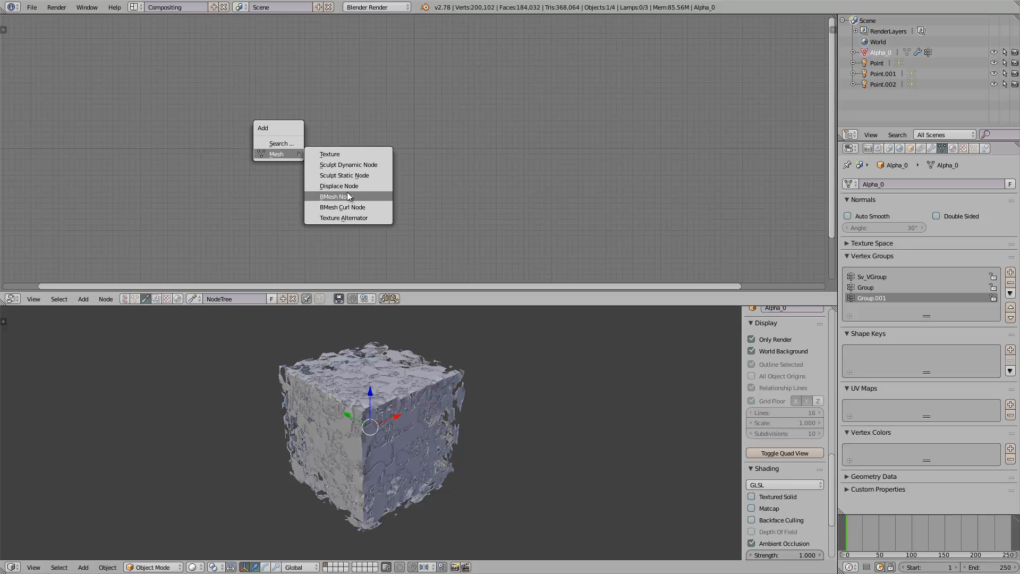
pyautogui.click(352, 154)
pyautogui.click(322, 138)
pyautogui.scroll(11, 361, 170)
pyautogui.moveTo(260, 162); pyautogui.dragTo(291, 169, button='middle')
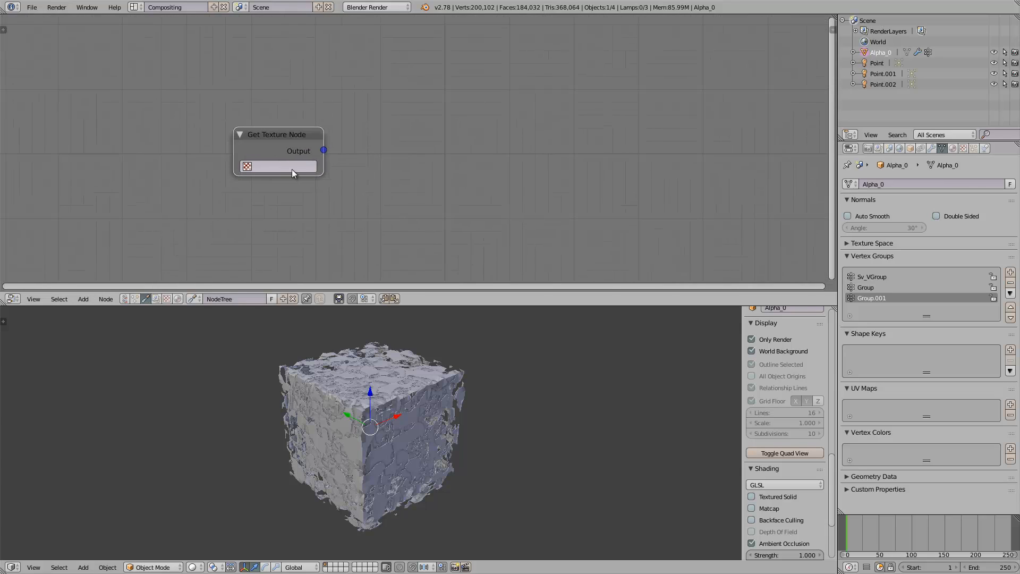
pyautogui.click(291, 169)
pyautogui.moveTo(366, 126); pyautogui.dragTo(357, 153, button='middle')
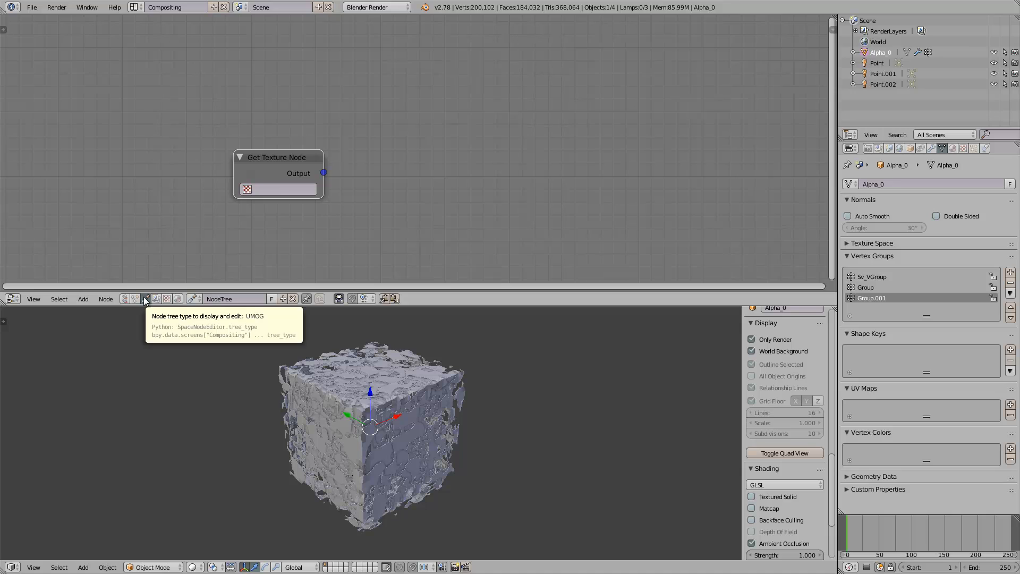
# Search the add-ons in User Preferences for "umog", read the UMOG add-on's details, and close the preferences.
pyautogui.click(32, 7)
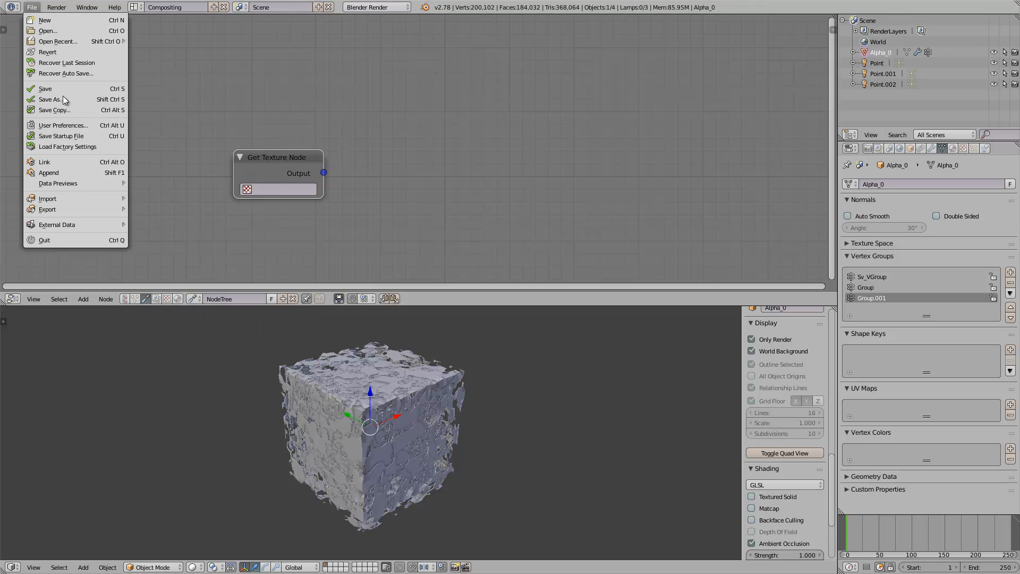
pyautogui.moveTo(0, 6); pyautogui.dragTo(460, 100)
pyautogui.click(187, 133)
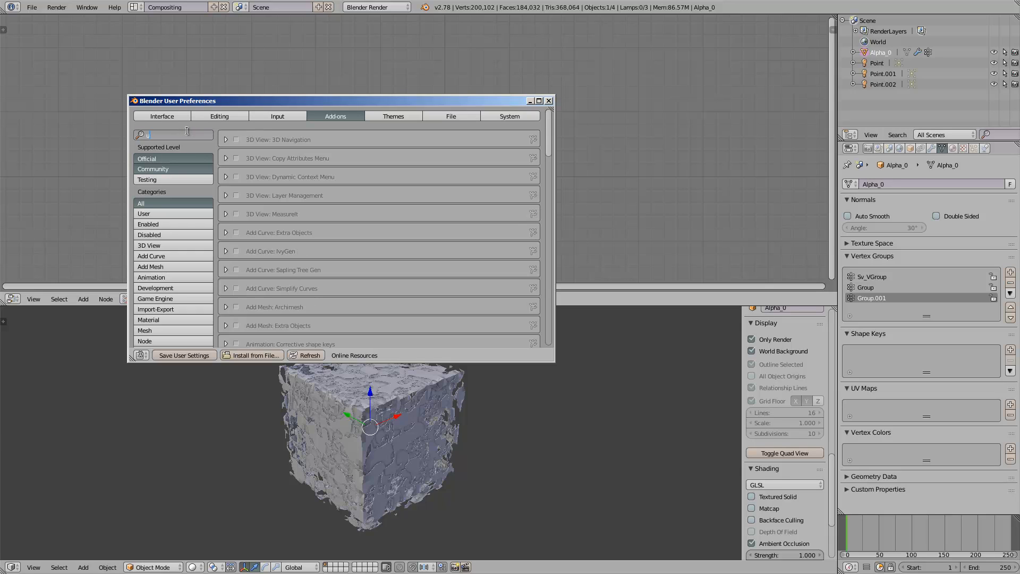
pyautogui.write('umog')
pyautogui.press('Return')
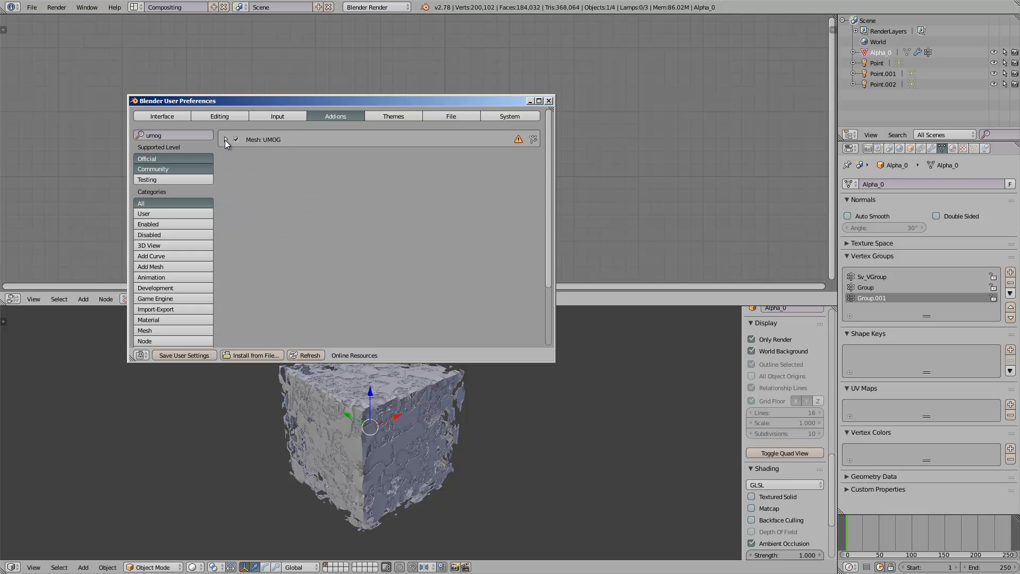
pyautogui.click(225, 139)
pyautogui.moveTo(547, 363); pyautogui.dragTo(722, 476)
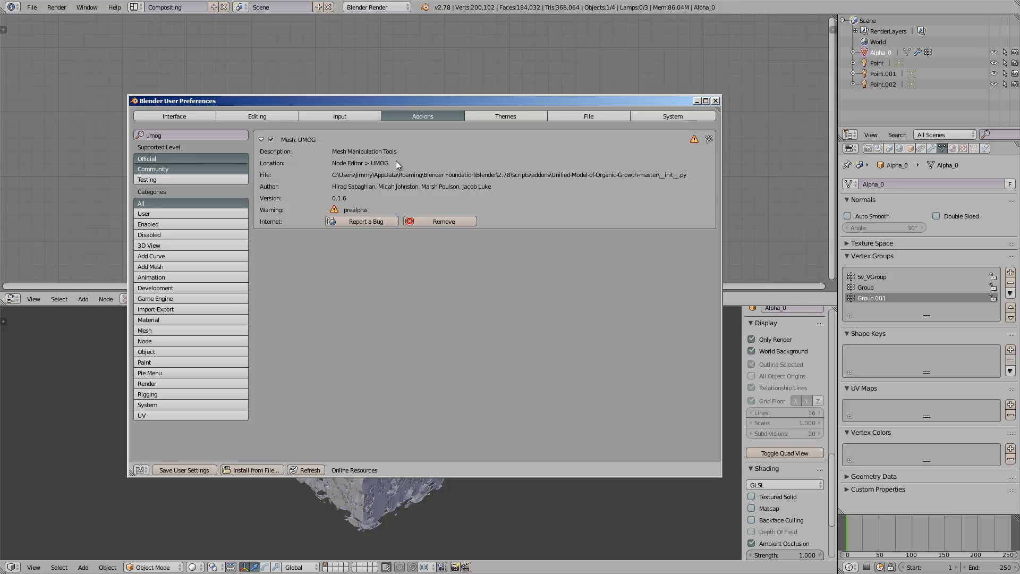
pyautogui.click(715, 101)
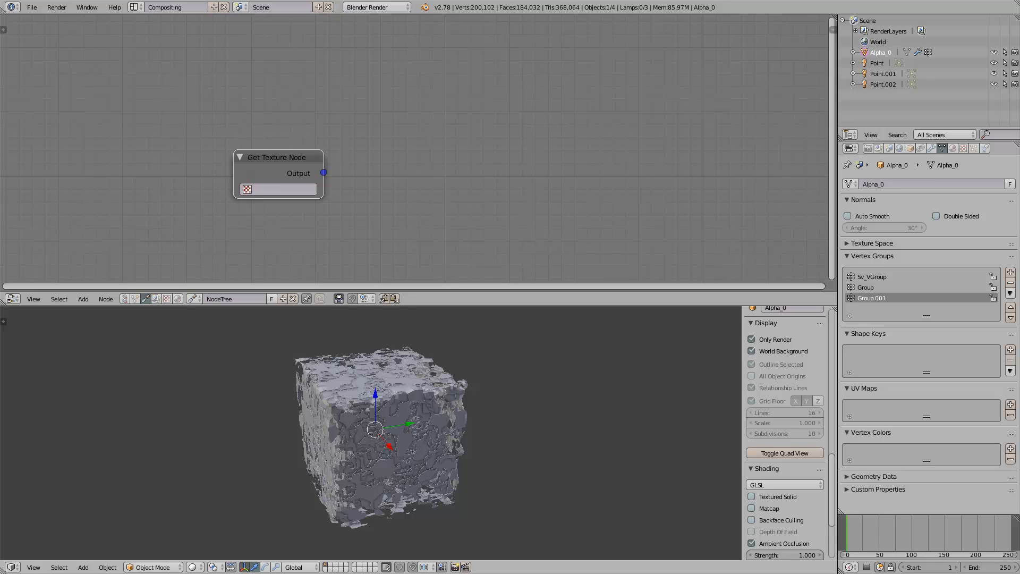
# Switch to Ready, check the file types available for saving the pattern, and cancel the save.
pyautogui.press('KP_1')
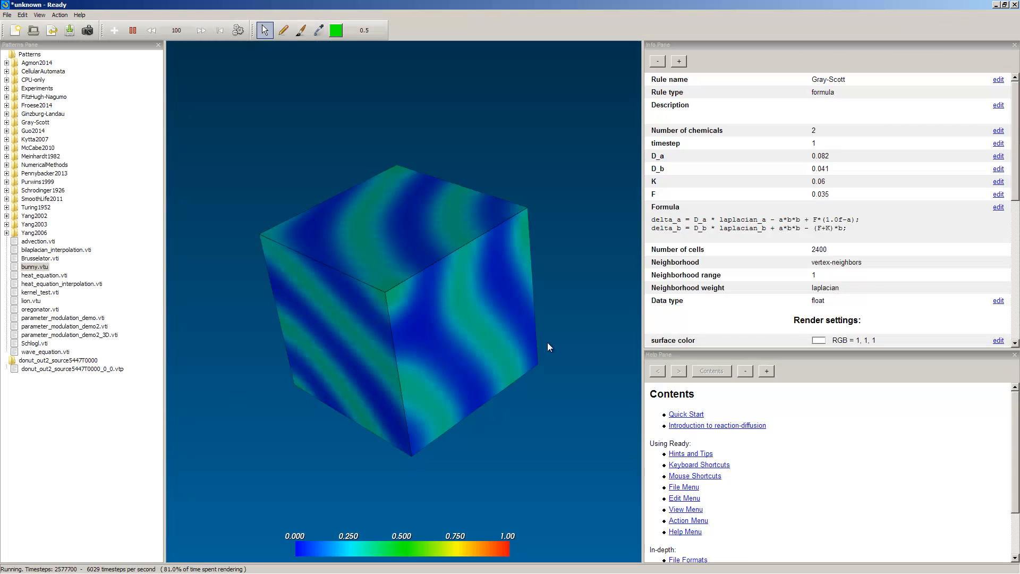
pyautogui.moveTo(548, 342); pyautogui.dragTo(265, 257)
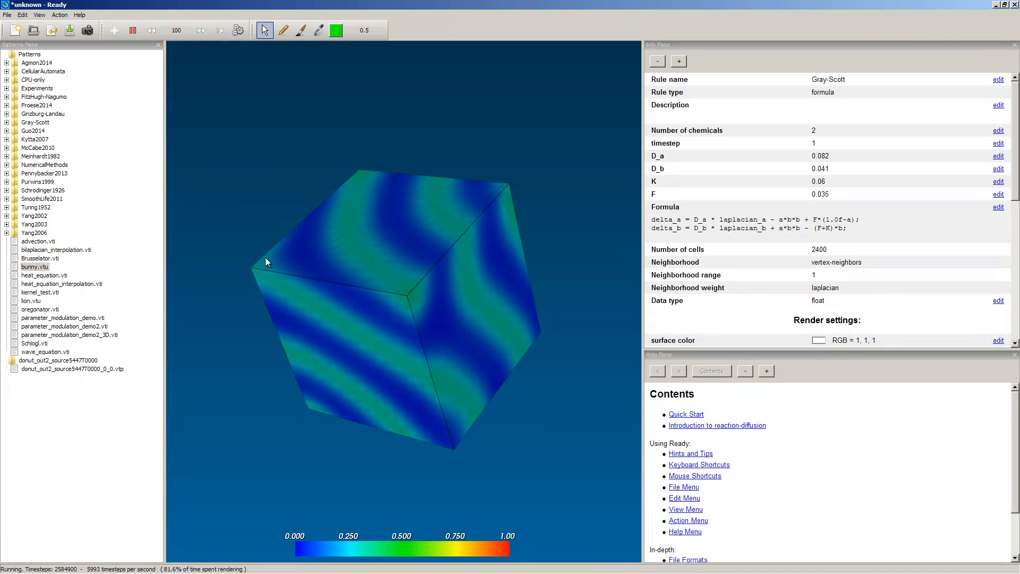
pyautogui.click(7, 15)
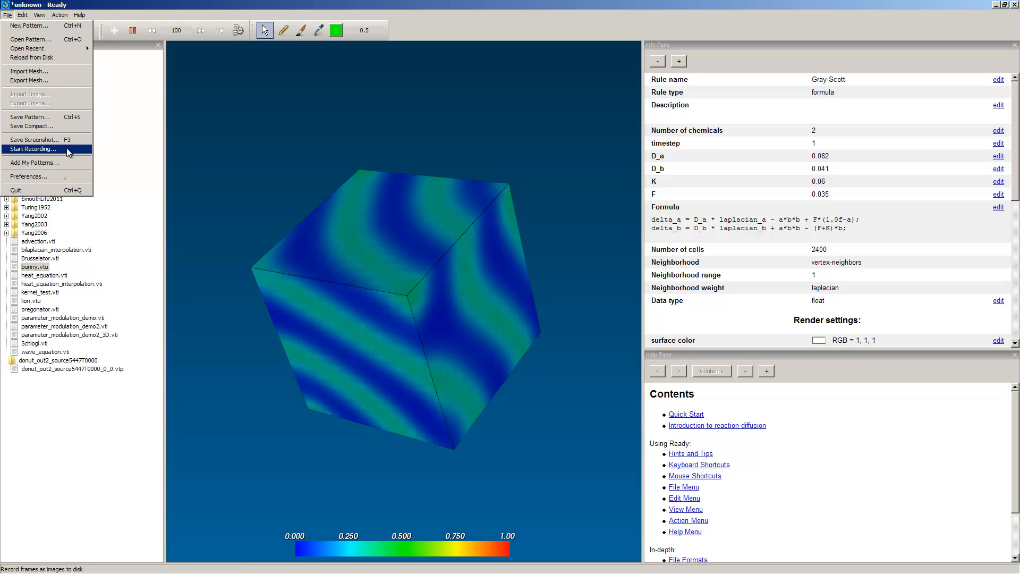
pyautogui.click(67, 118)
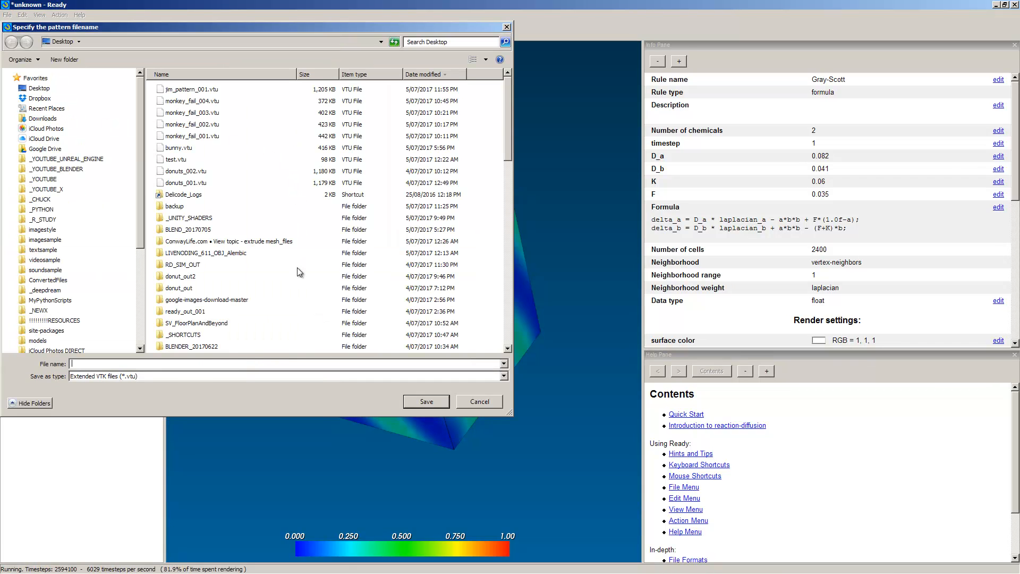
pyautogui.click(126, 376)
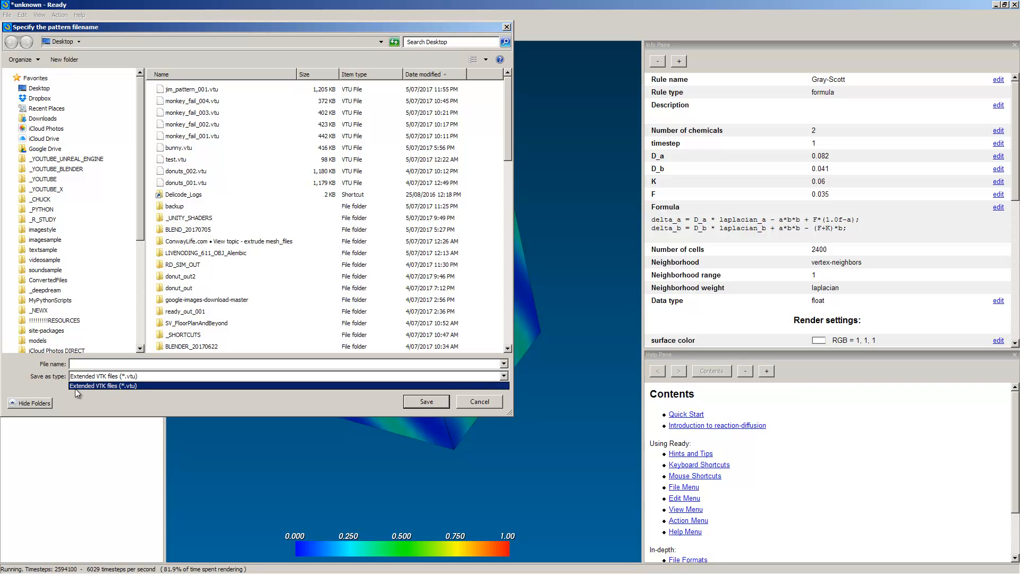
pyautogui.click(346, 57)
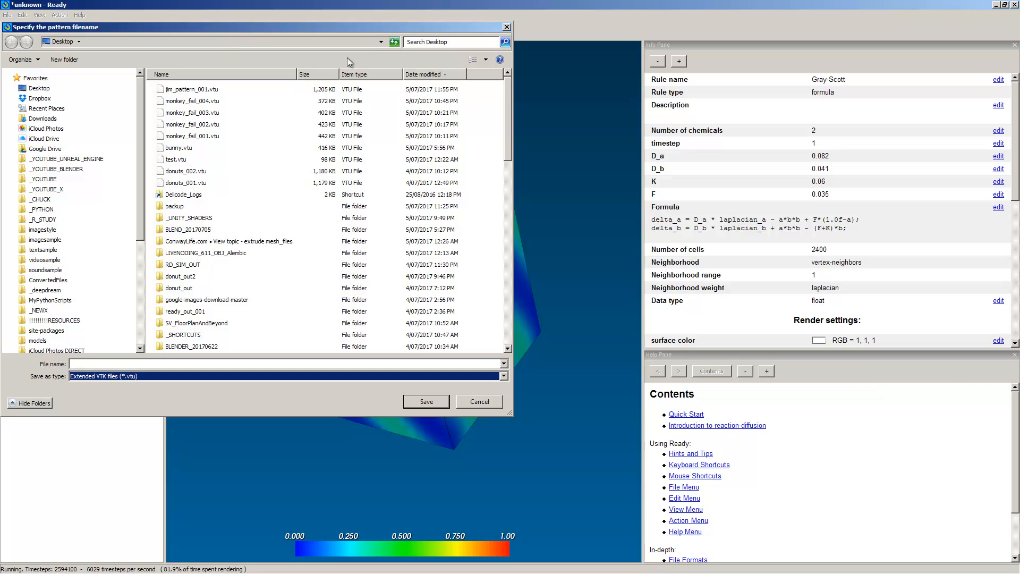
pyautogui.moveTo(320, 31); pyautogui.dragTo(419, 49)
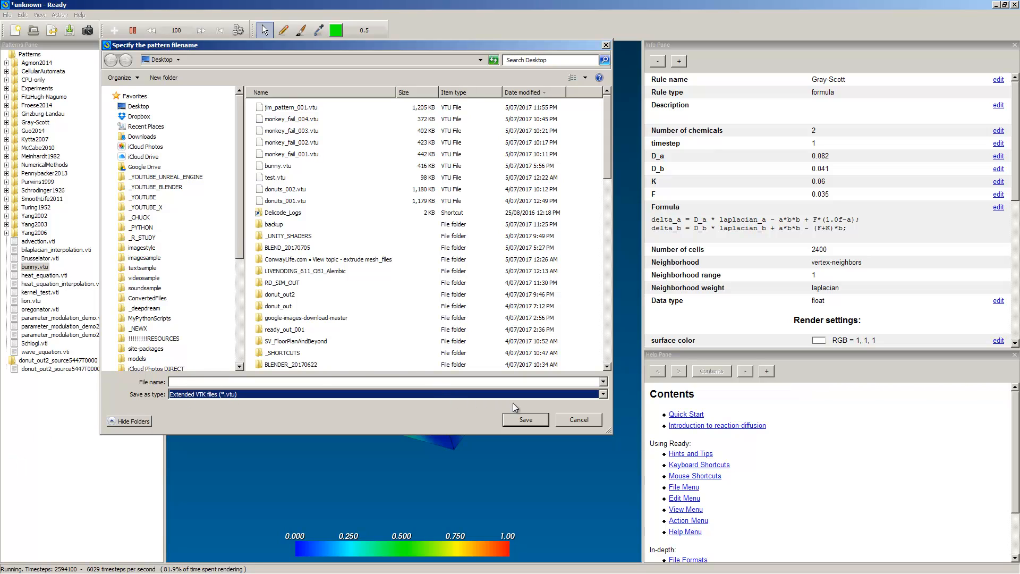
pyautogui.click(562, 422)
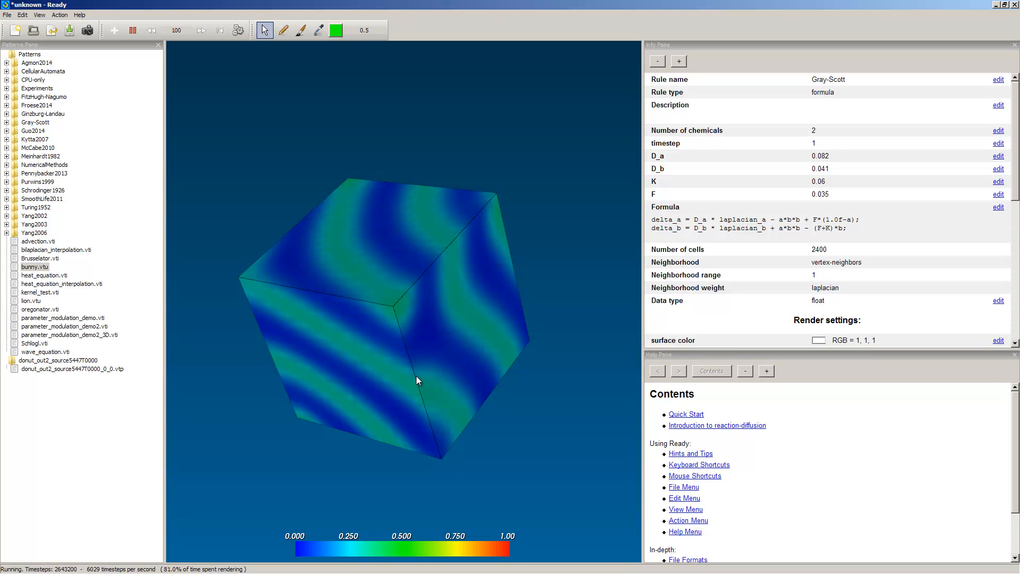
# View the pattern on the other faces of the box in Ready.
pyautogui.moveTo(416, 375); pyautogui.dragTo(420, 337, button='middle')
pyautogui.moveTo(421, 337); pyautogui.dragTo(446, 326)
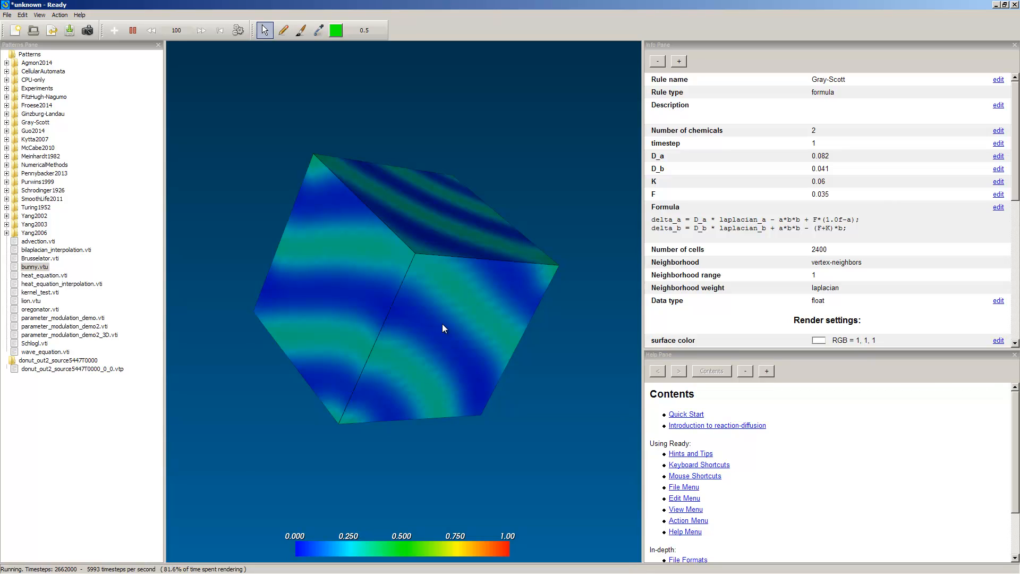